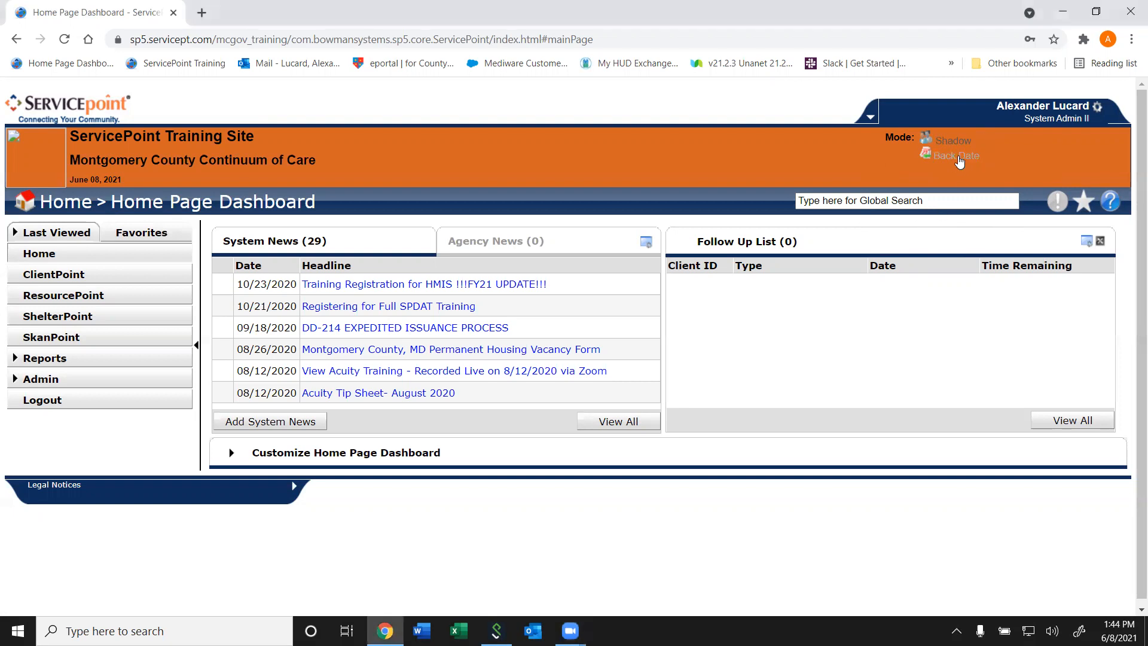
- Turn on Back Date Mode with the date 05/01/2021 for entering historic client information
click(956, 156)
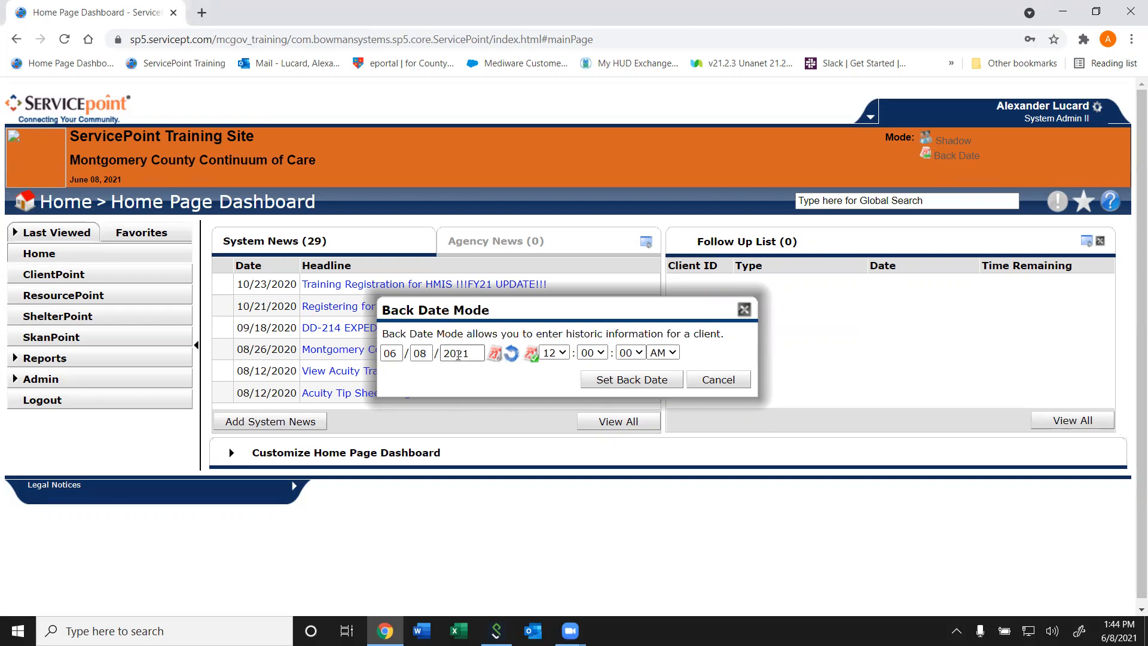
double_click(399, 352)
text(05/0)
text(1)
click(613, 381)
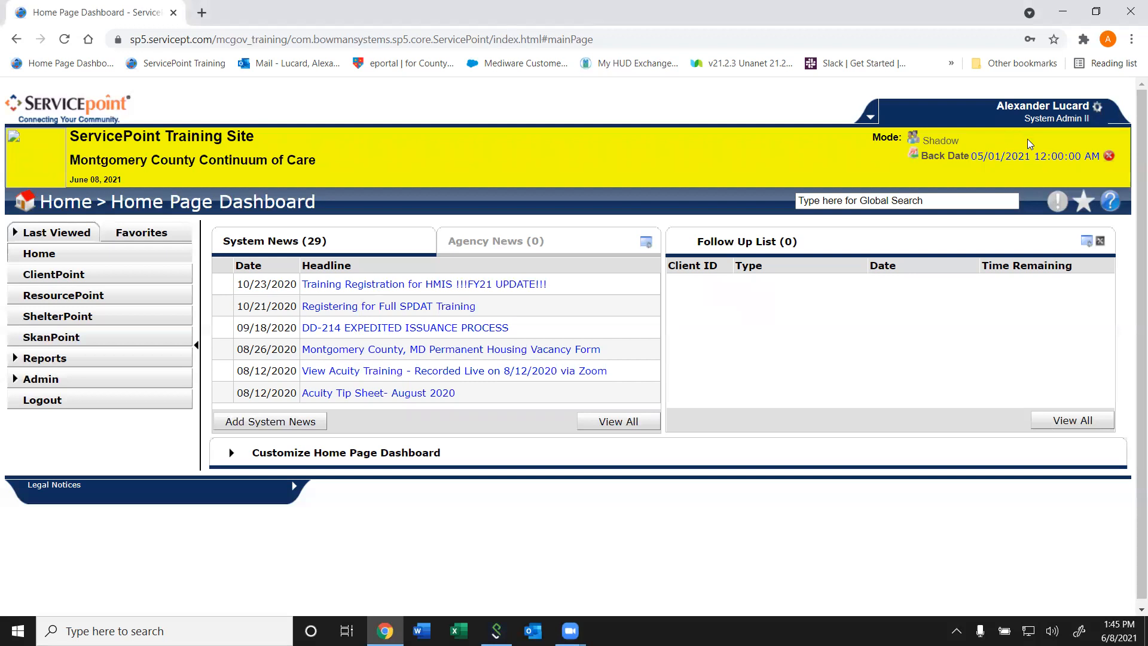
- Change the back date to 01/15/2021 and end Back Date Mode
click(1020, 160)
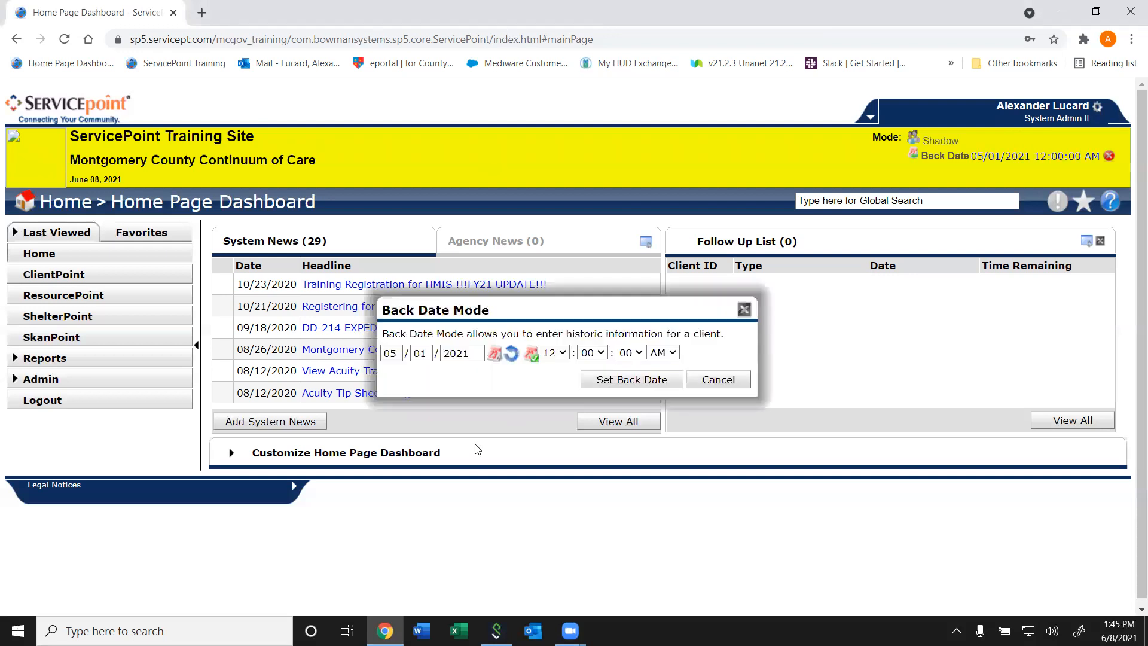
double_click(383, 353)
text(01)
key(Tab)
text(15)
key(Tab)
click(637, 381)
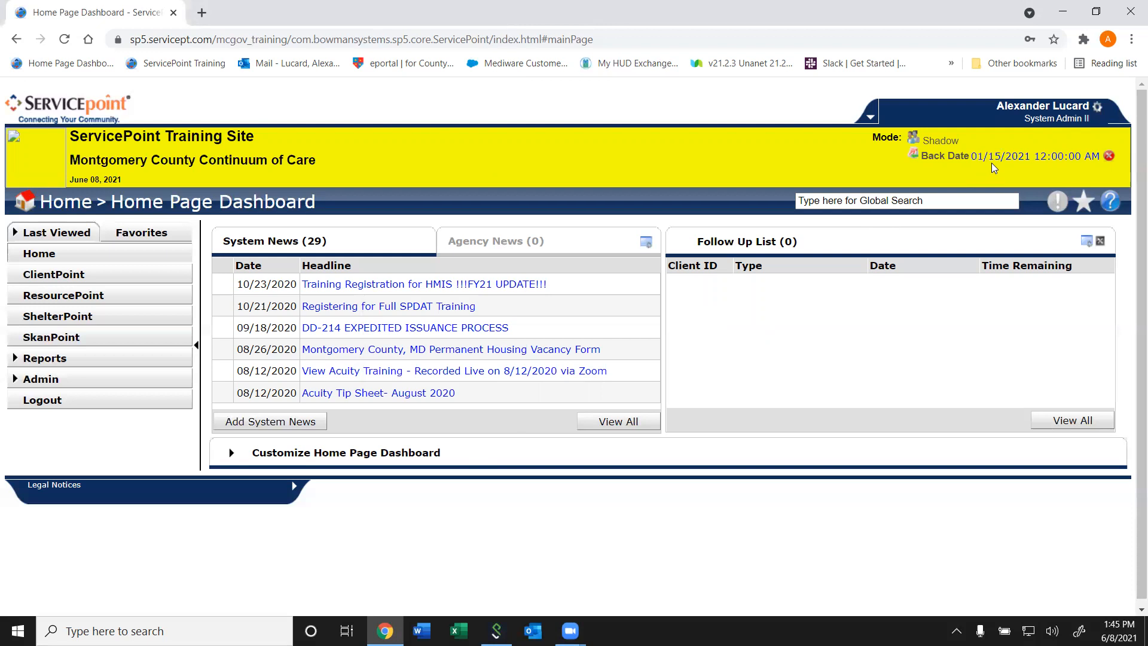
click(1110, 157)
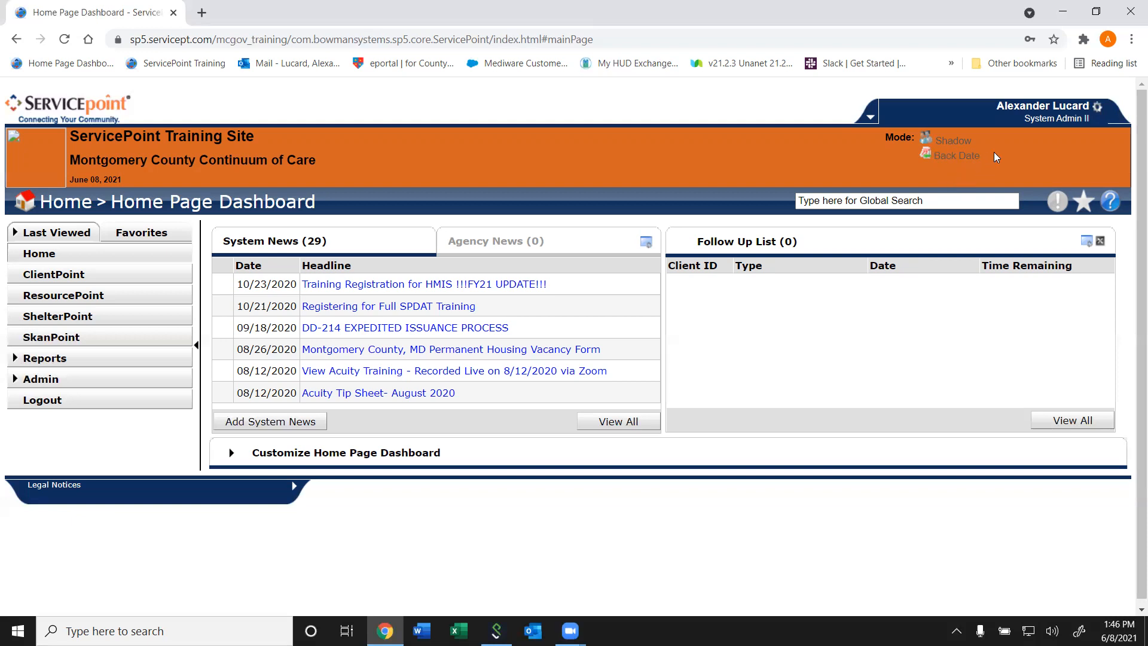
- Activate Back Date Mode with the system date set to 05/01/2021 at 12:00:00 AM
click(956, 159)
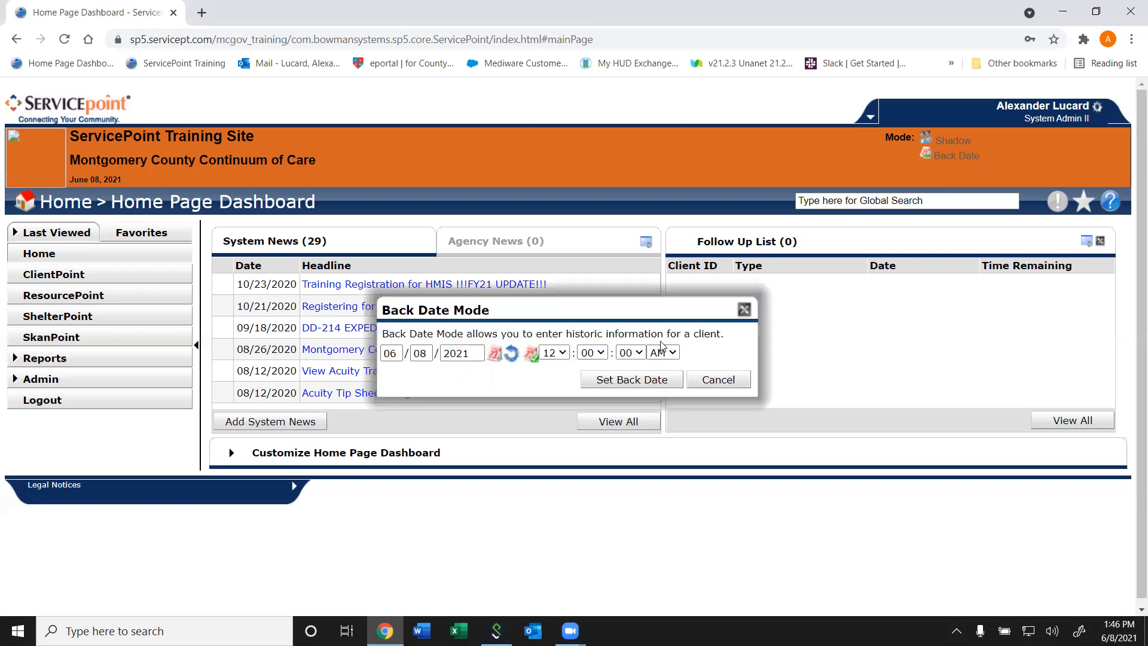
click(399, 352)
drag(400, 352, 372, 351)
text(0501)
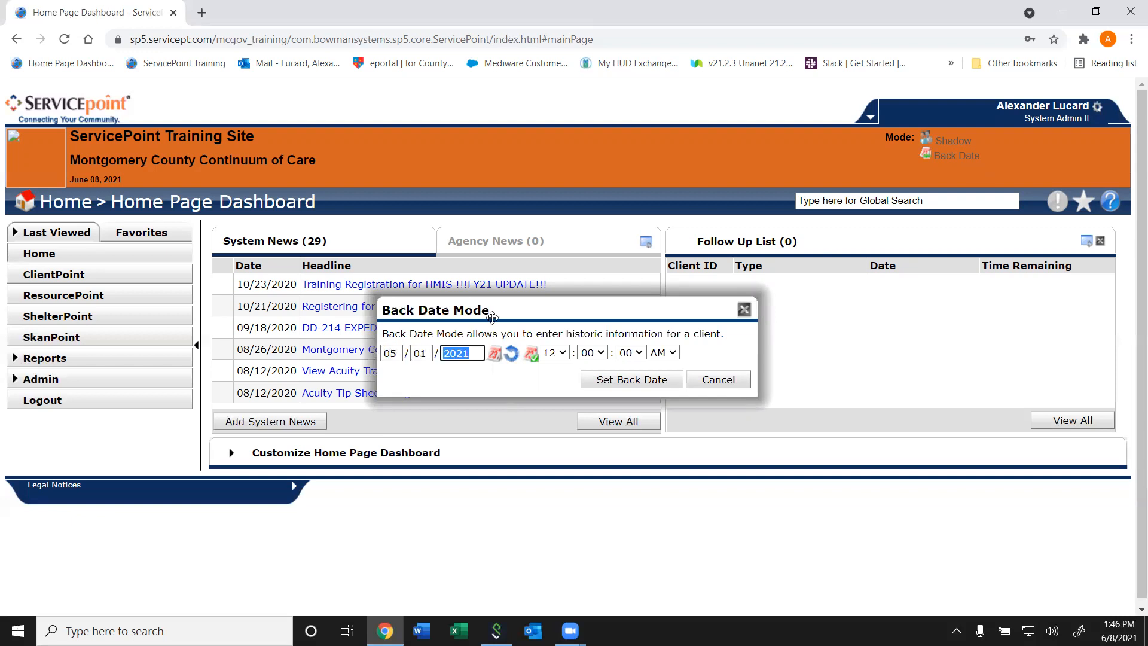
click(641, 382)
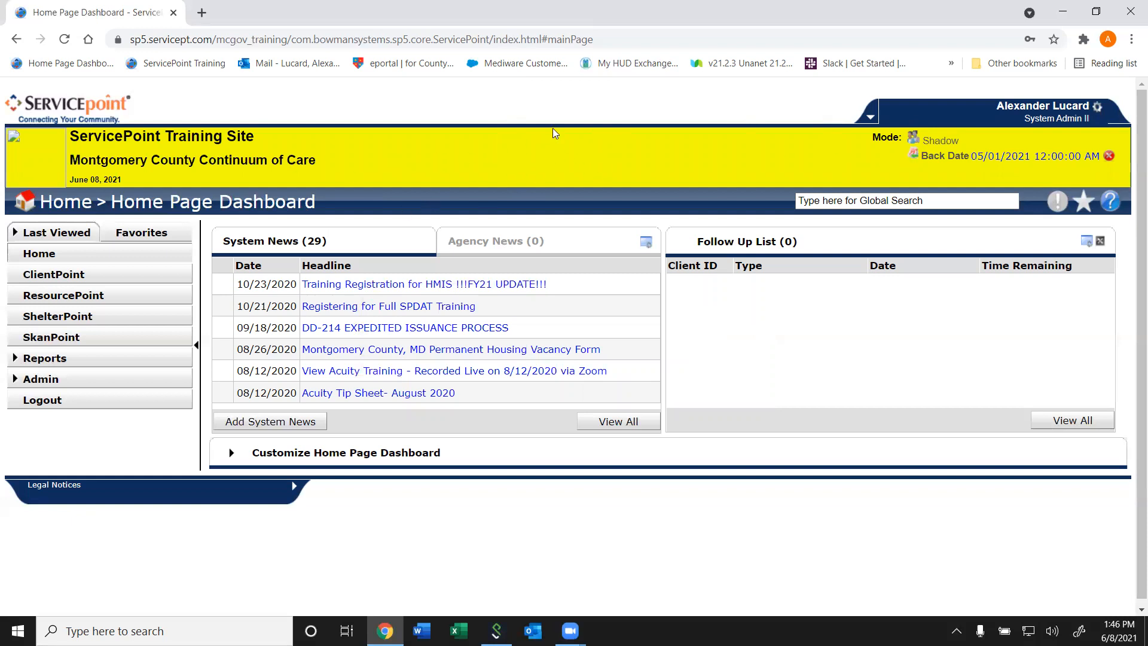
- Search the active clients in ClientPoint by the first two letters of the client's first and last names
click(54, 274)
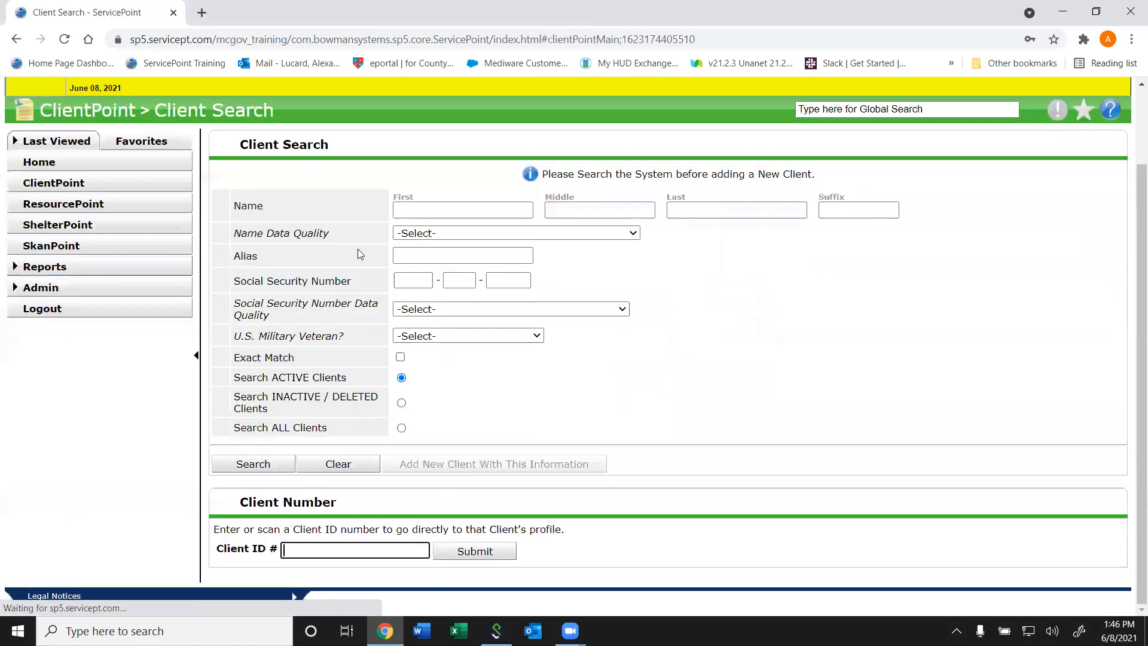
click(472, 214)
text(Ke)
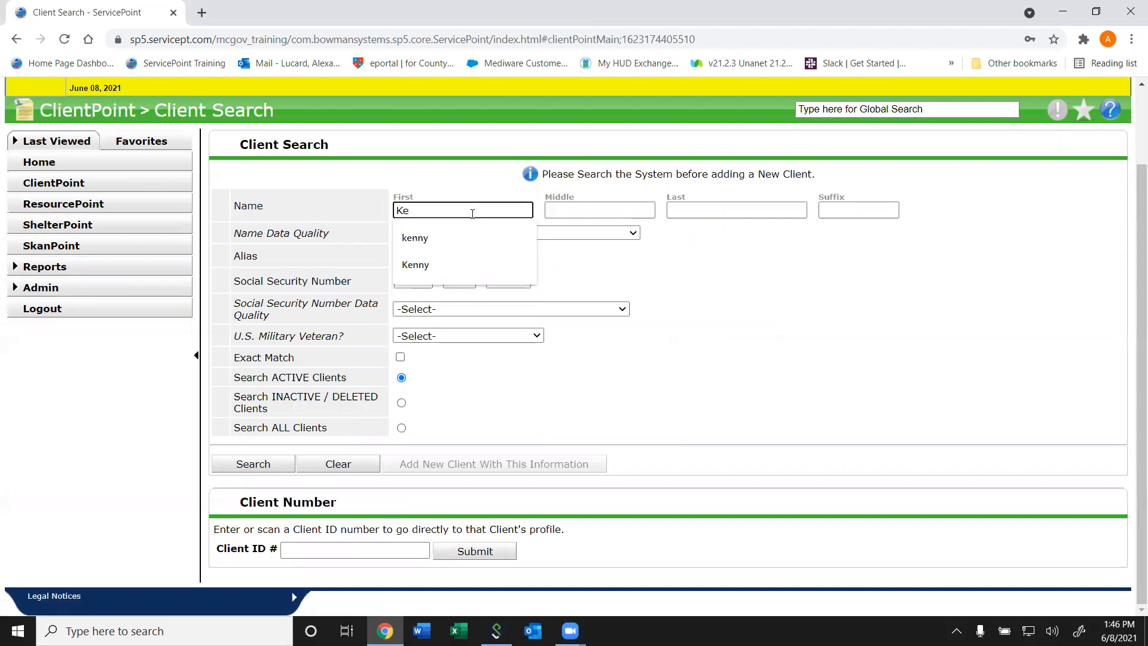
key(Tab)
key(Tab)
text(Om)
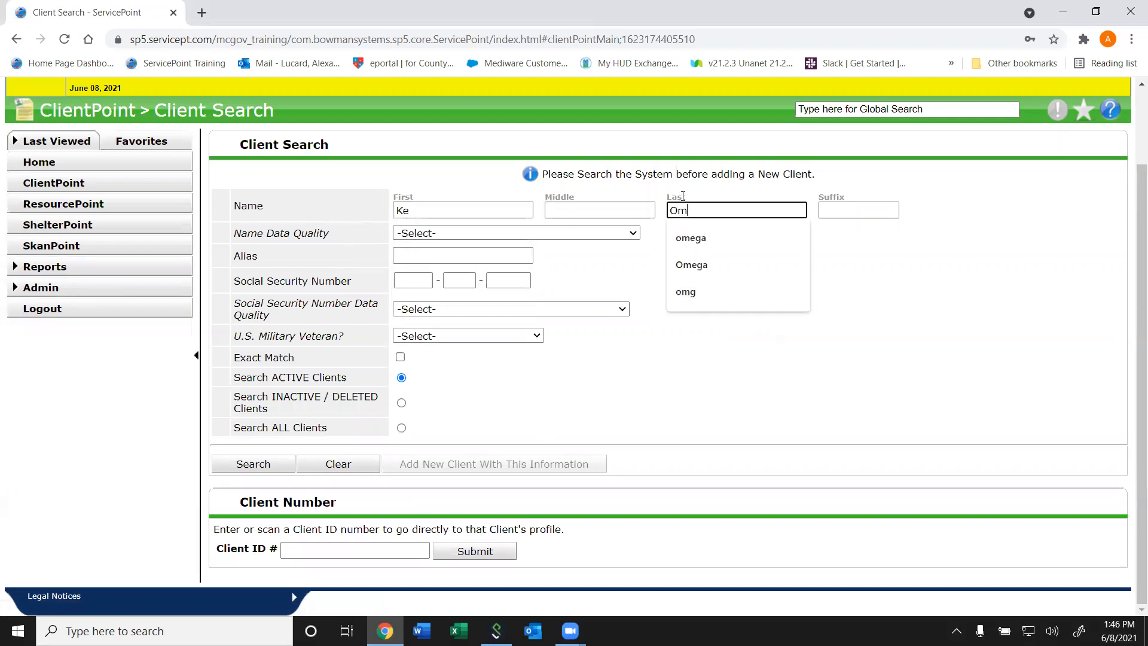
click(727, 396)
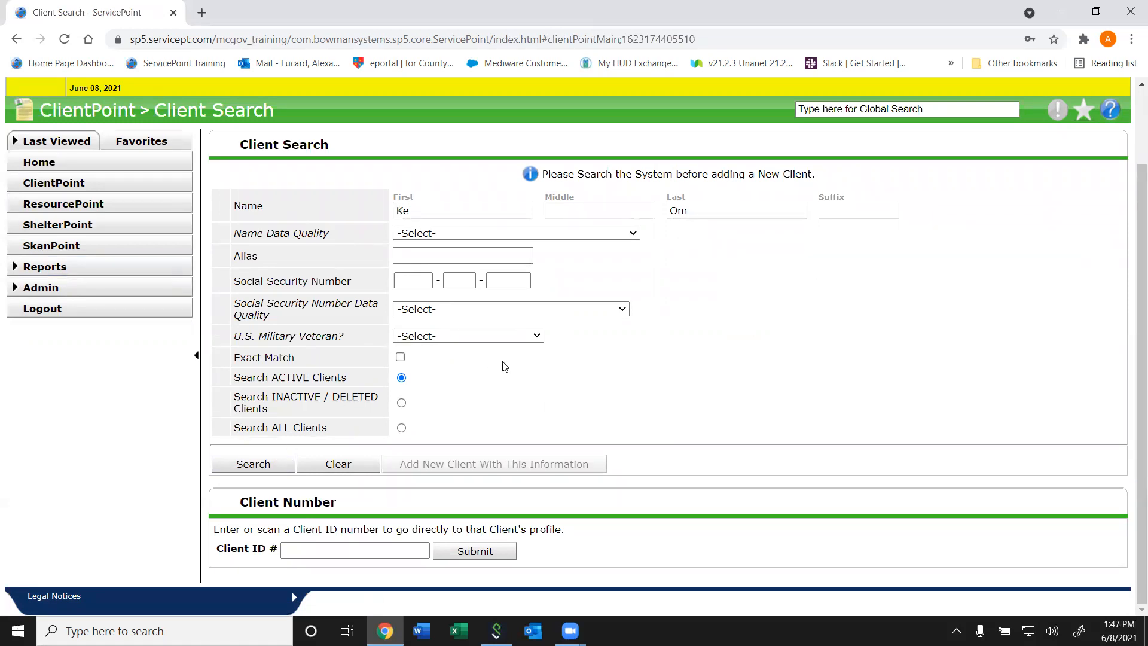
click(251, 464)
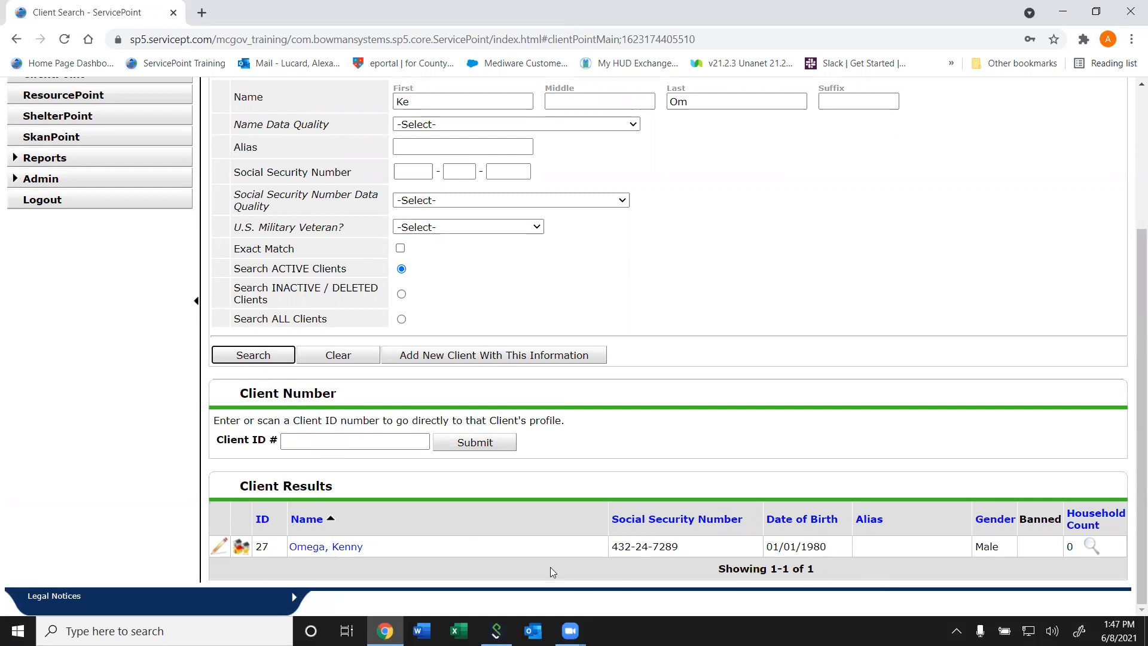
- Open the matching client's profile from the search results using the current system date of 05/01/2021
click(352, 550)
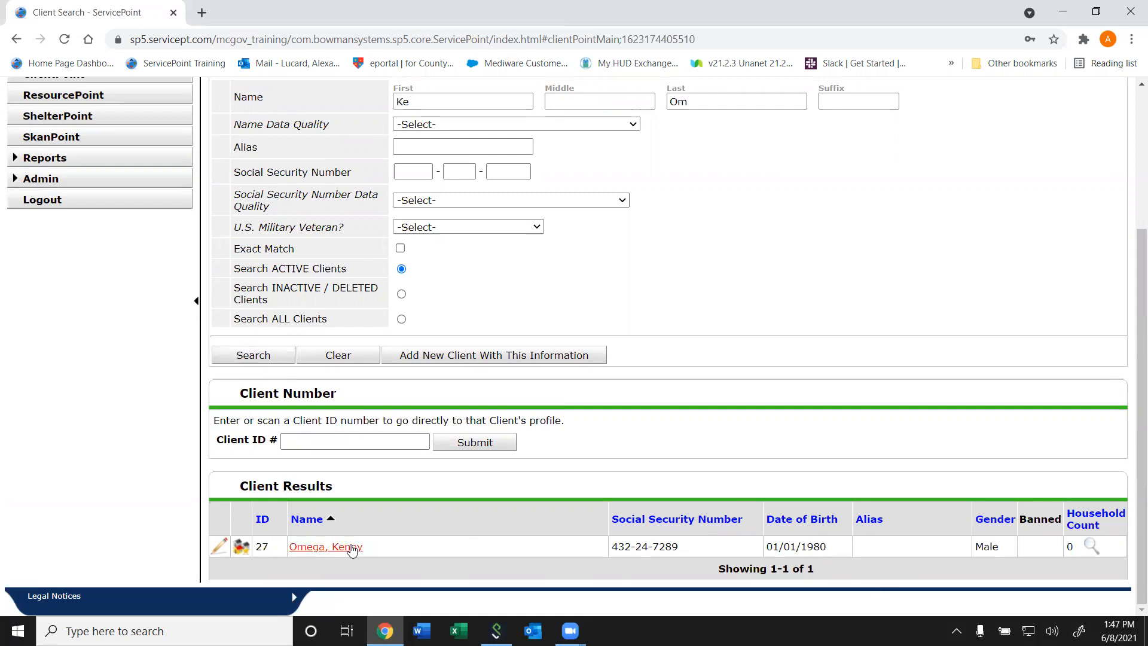
drag(351, 550, 324, 553)
click(325, 553)
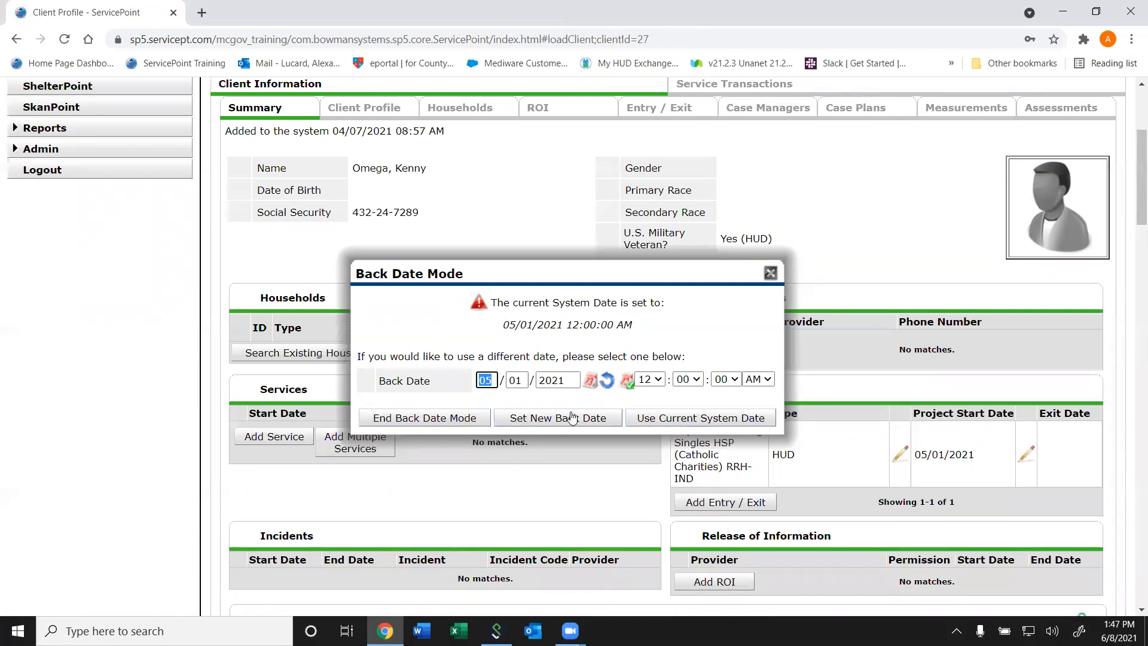
click(711, 419)
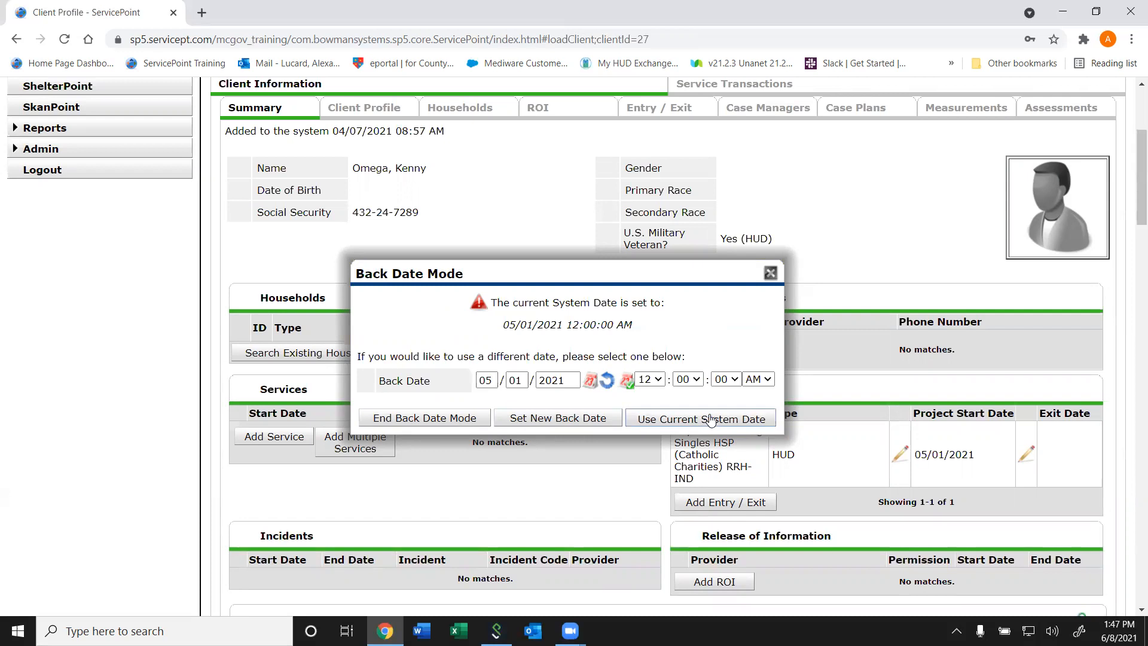
- Review the client's back date, Entry/Exits project start date and the full CES Housing Placement Assessment on the summary
drag(1134, 197, 1131, 151)
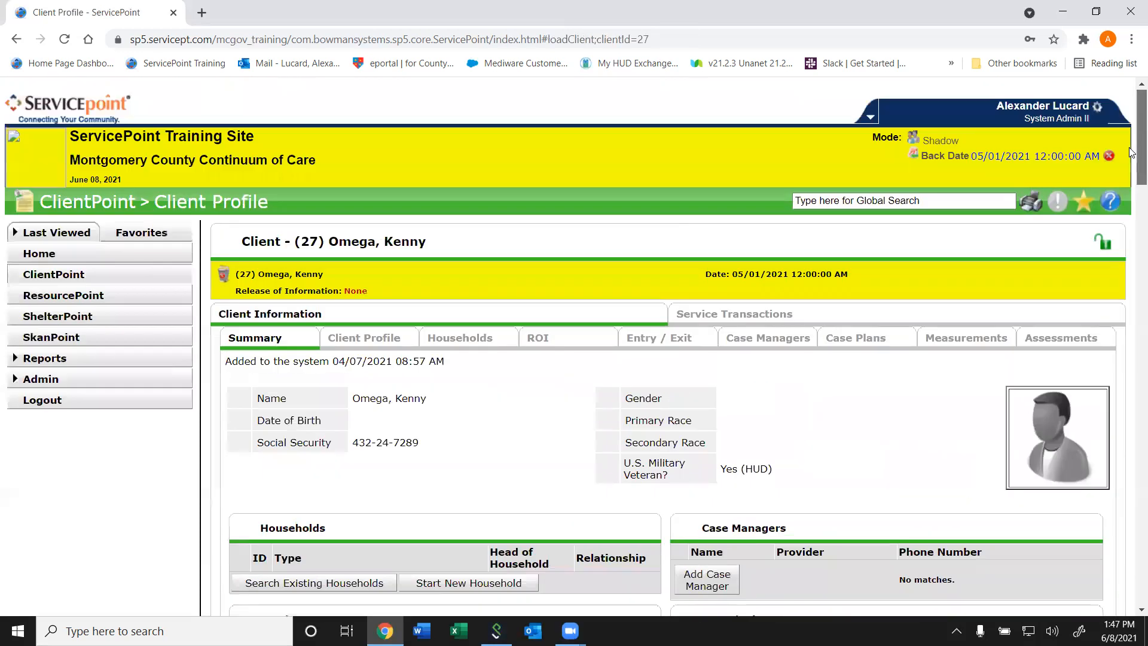
scroll(770, 207, down, 1)
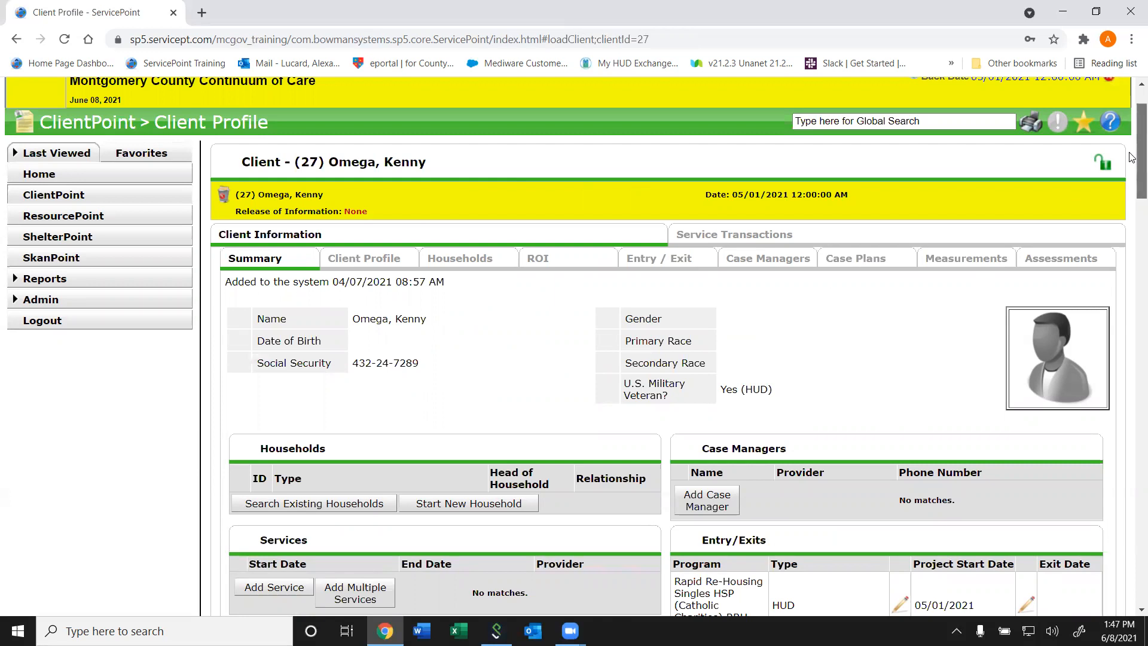
scroll(1129, 178, down, 2)
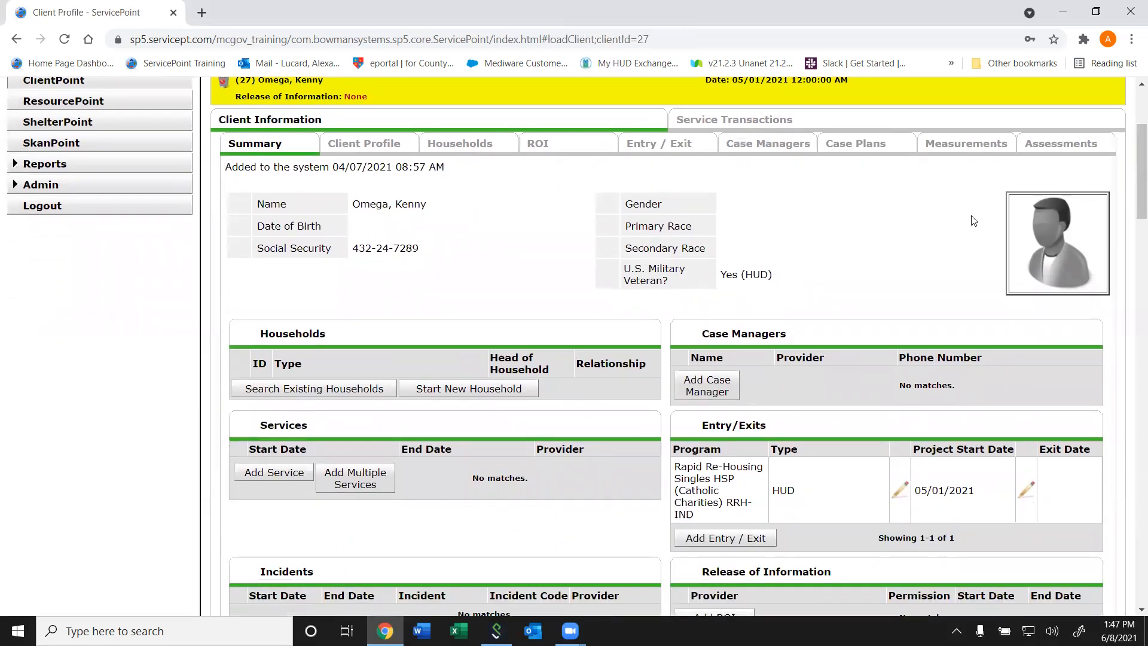
scroll(1132, 190, down, 3)
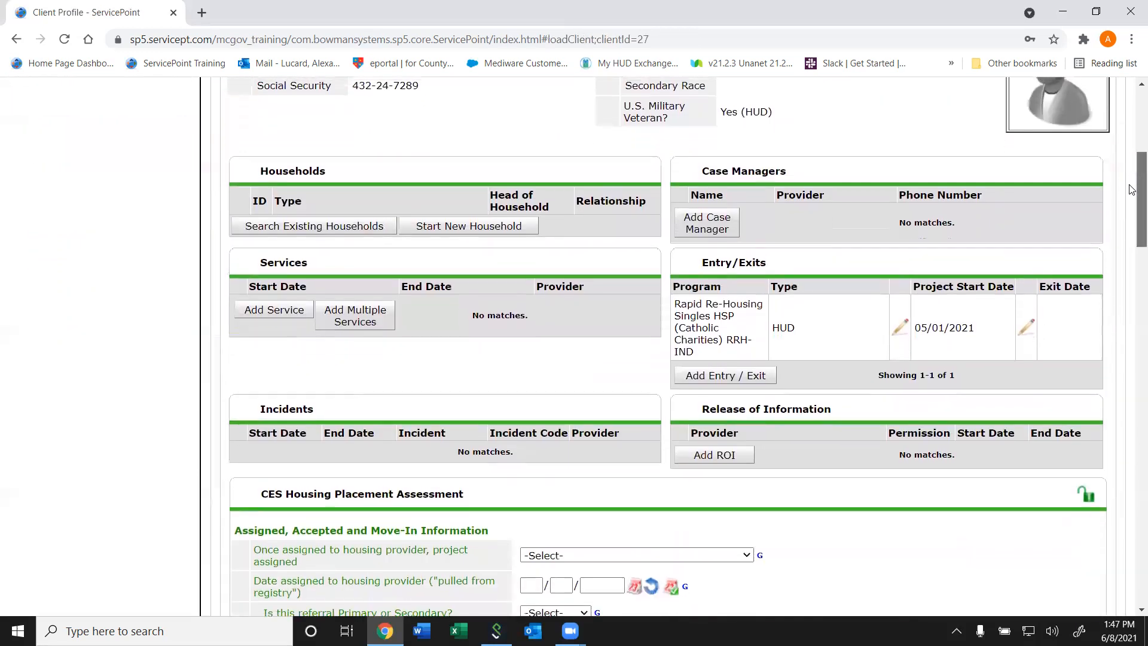
scroll(1132, 190, up, 2)
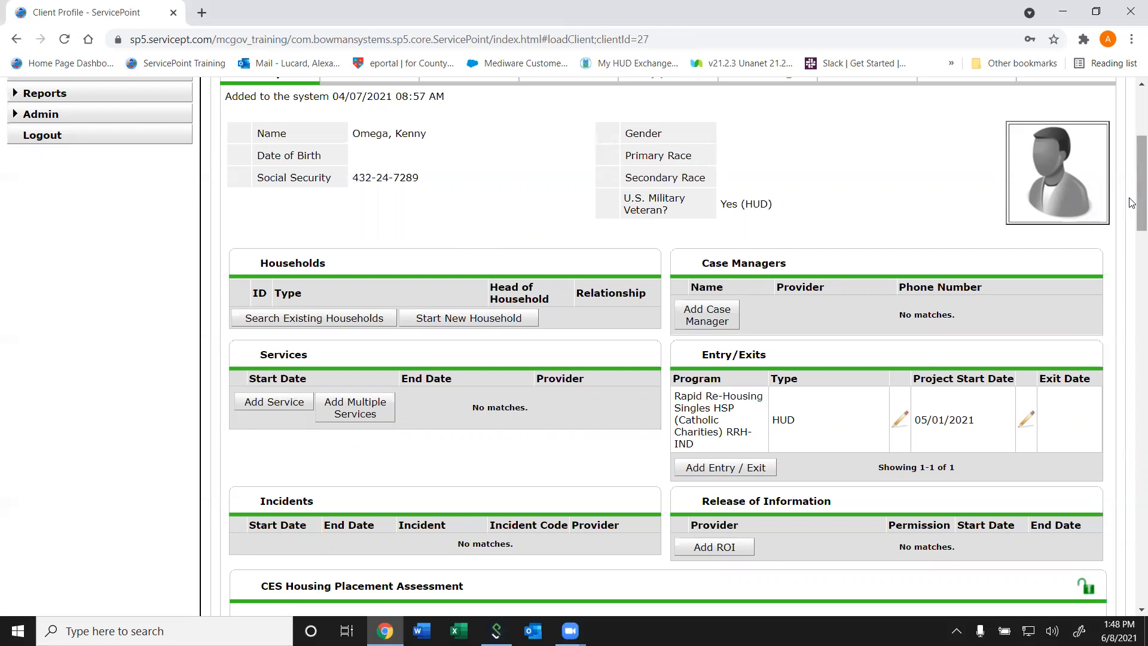
drag(1132, 196, 1132, 278)
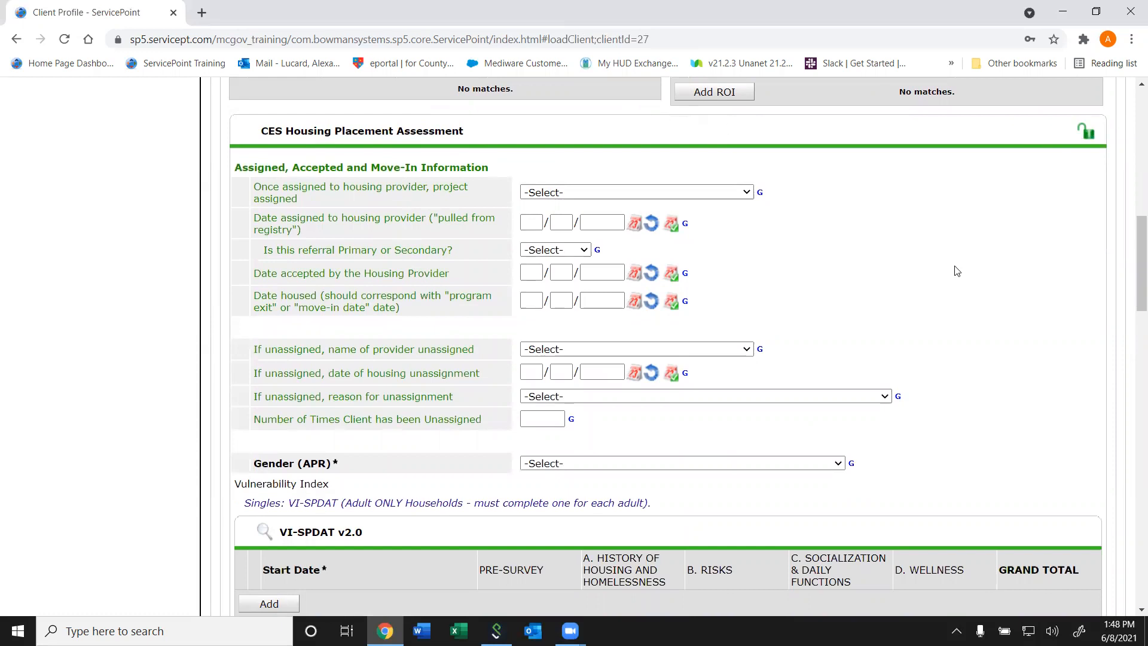
scroll(651, 327, down, 3)
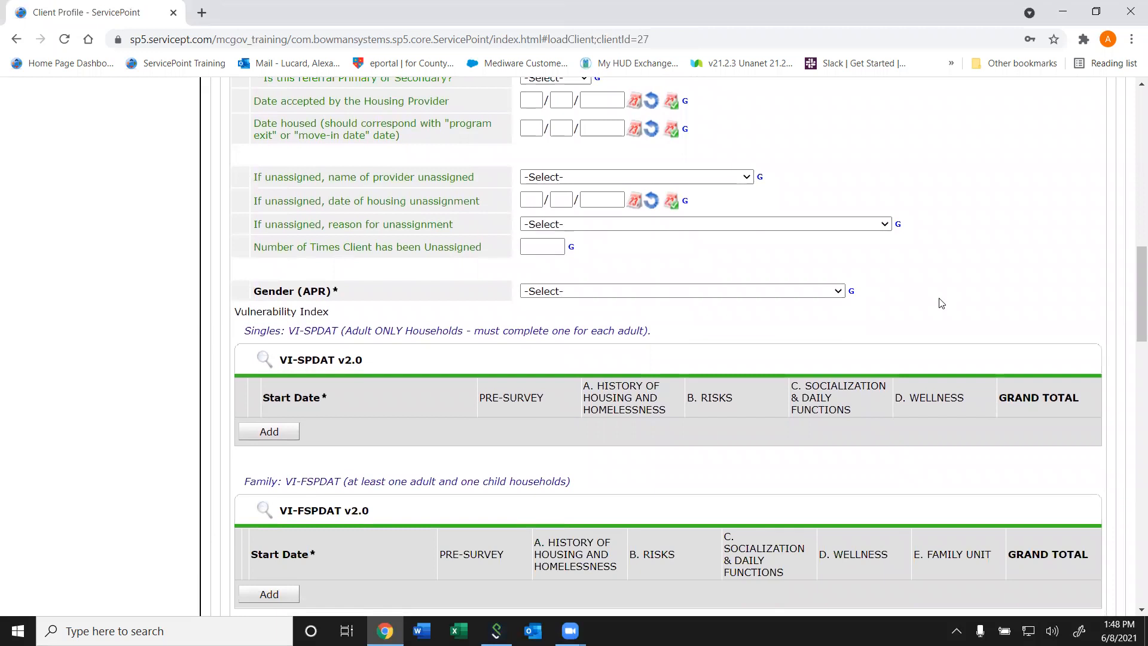
drag(1132, 288, 1129, 418)
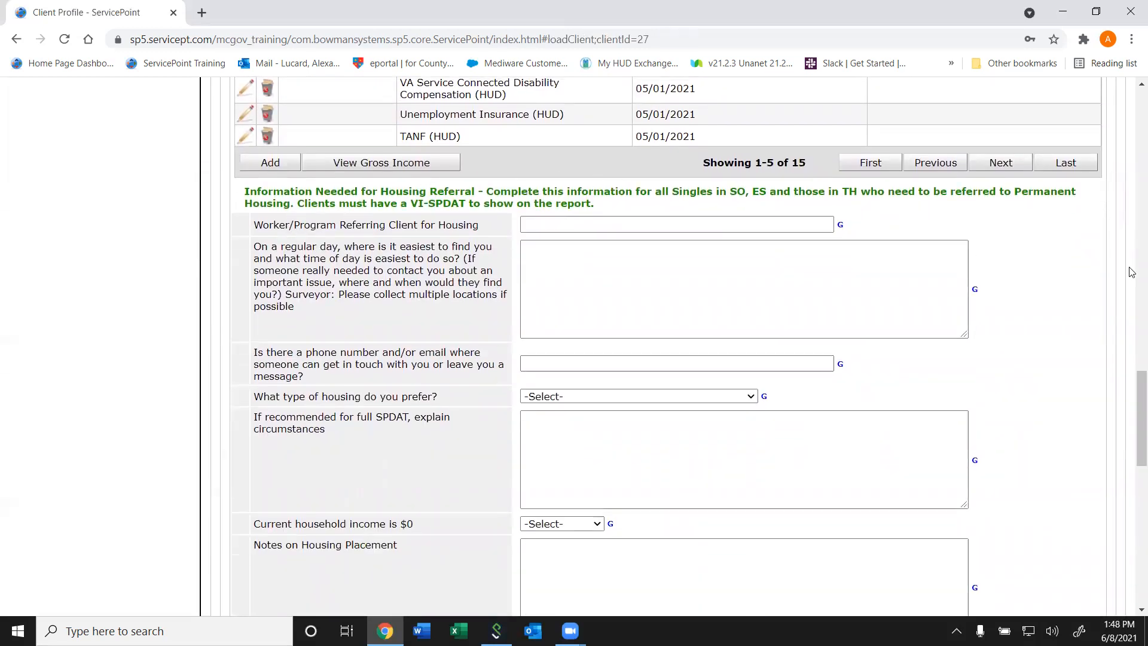
mouse_move(1133, 412)
mouse_down()
mouse_move(1132, 554)
mouse_move(1131, 213)
mouse_move(1120, 194)
mouse_move(1110, 413)
mouse_up()
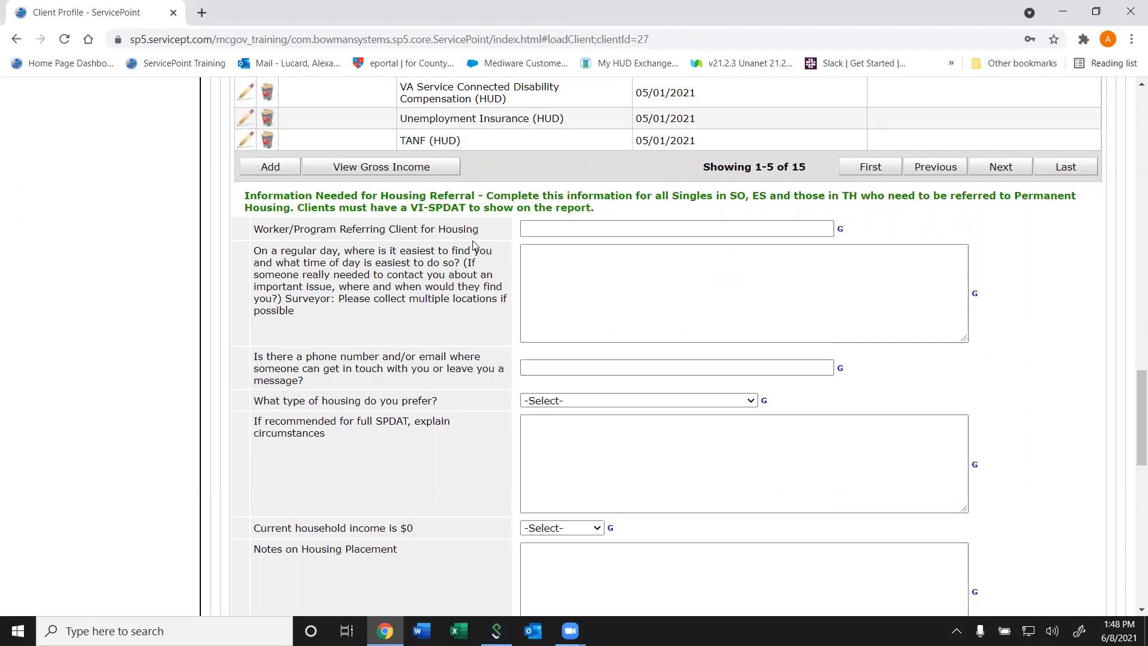
drag(1140, 395, 1132, 466)
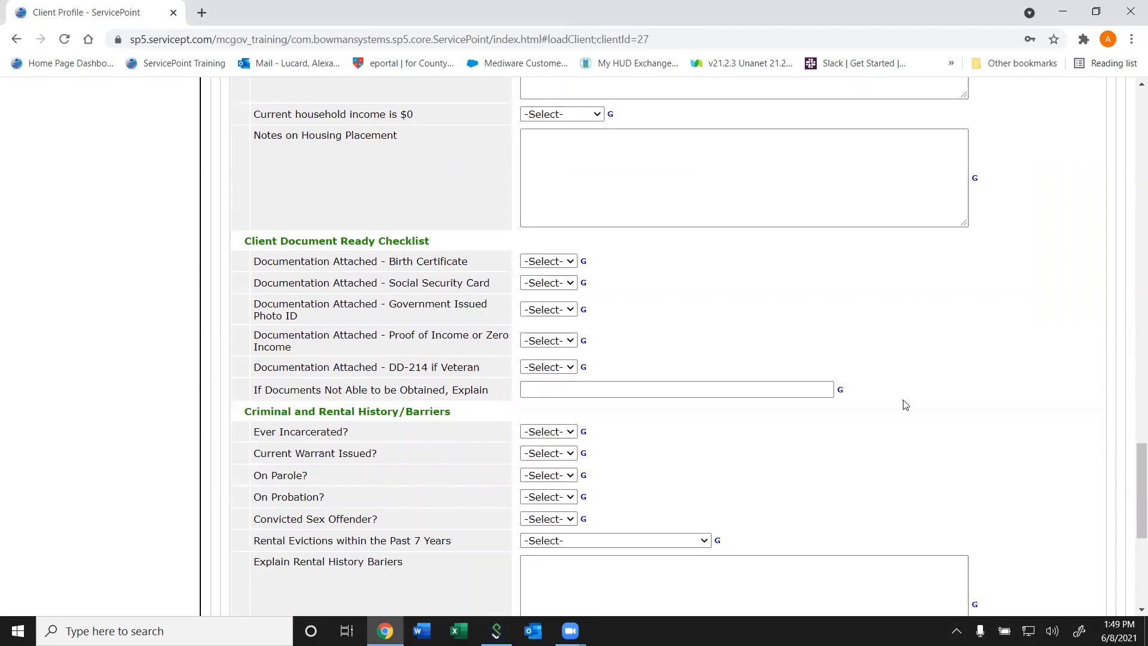
scroll(1130, 553, down, 6)
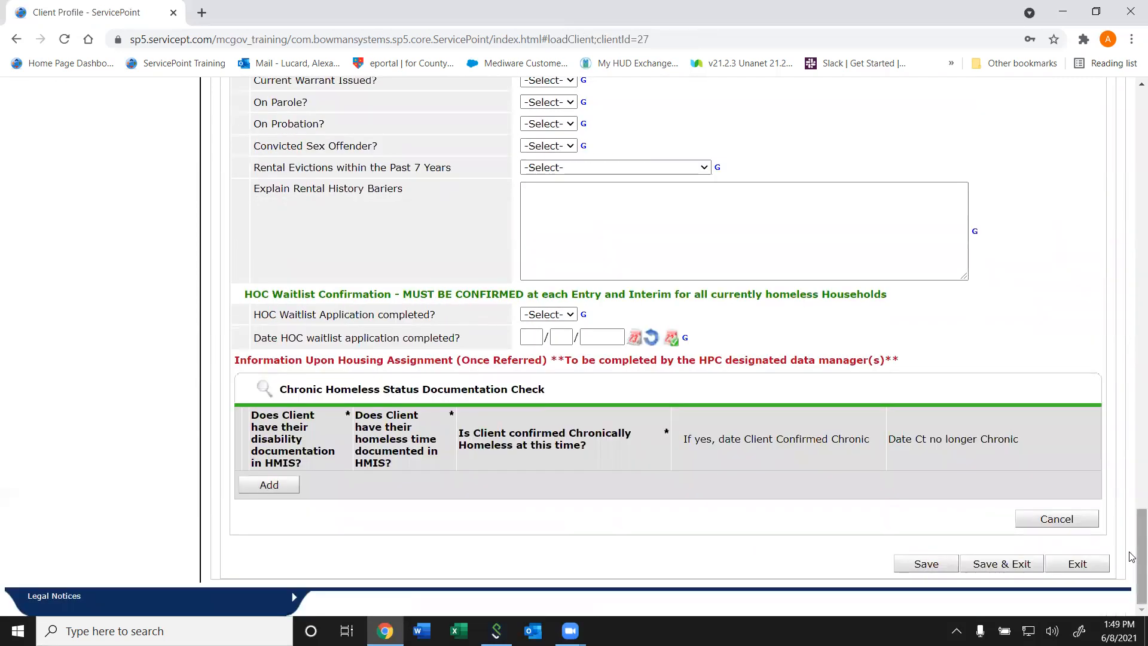
drag(1132, 562, 1103, 157)
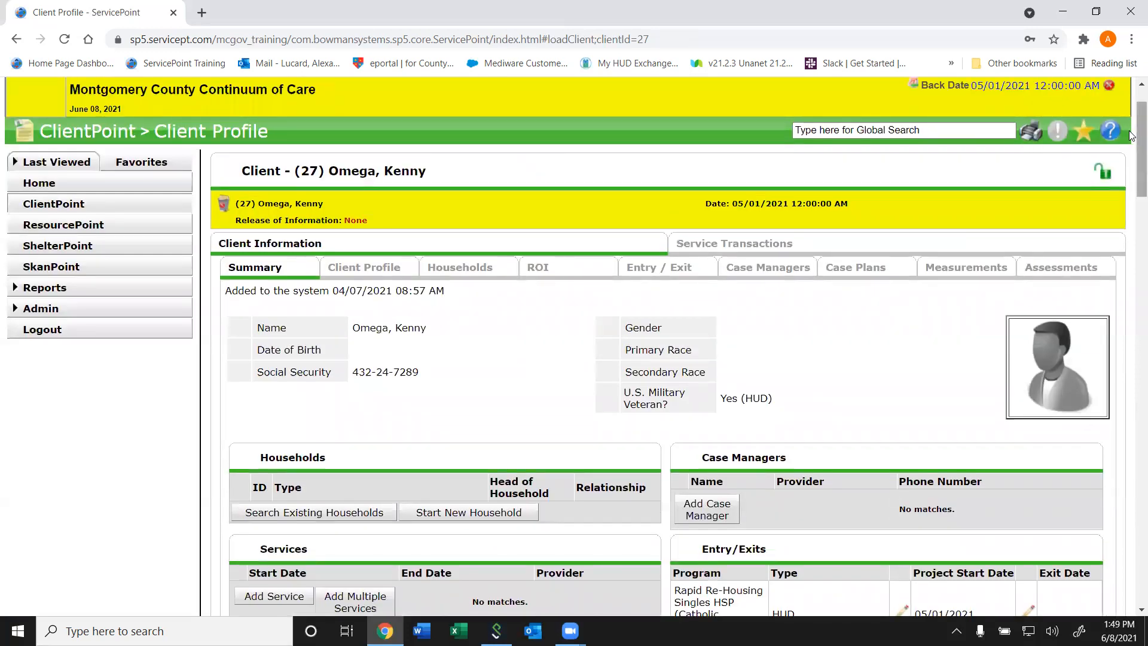
scroll(1132, 250, down, 8)
drag(1132, 250, 1130, 188)
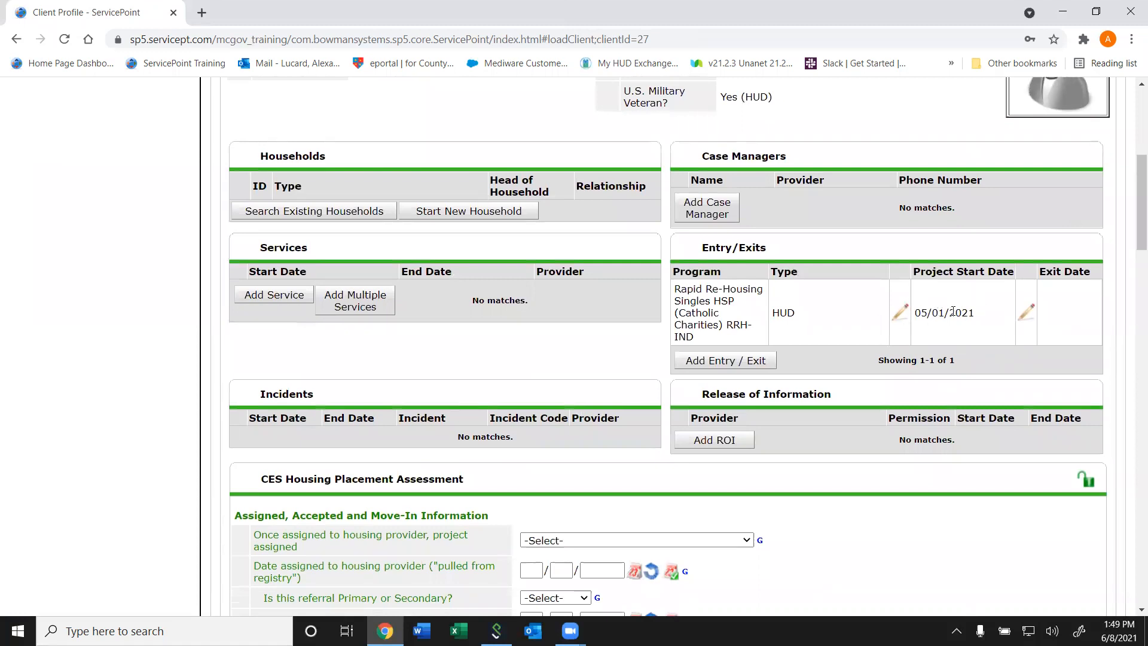
- In the Client Document Ready Checklist, answer Yes for birth certificate, Social Security card and photo ID, and No for proof of income
drag(1133, 220, 1092, 461)
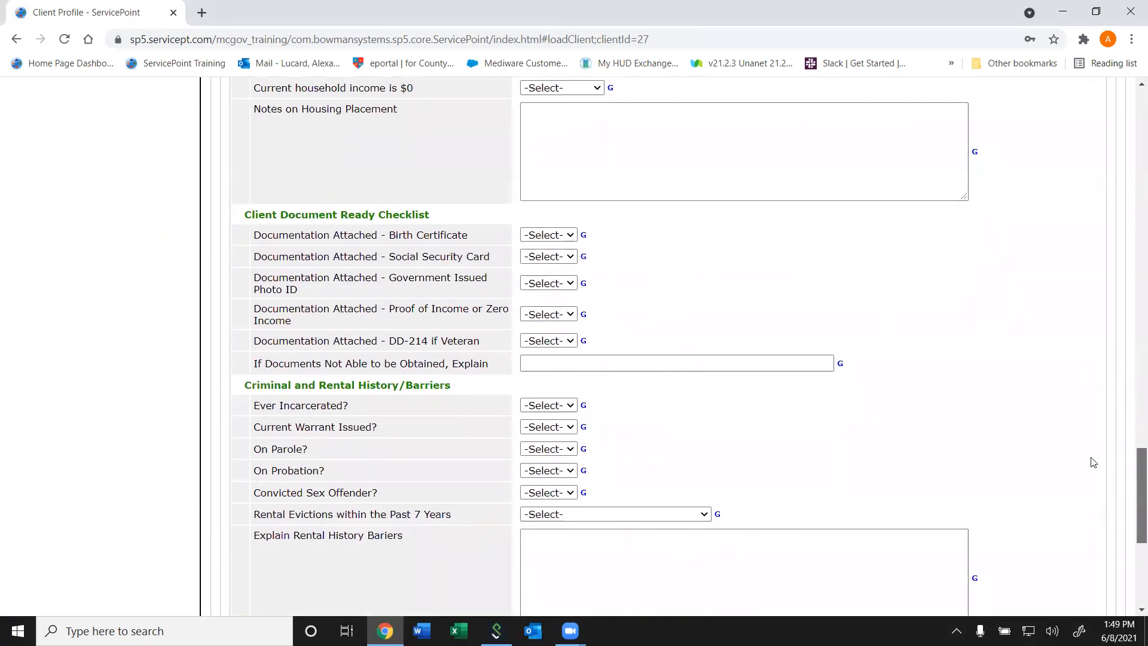
click(540, 233)
key(Down)
key(Return)
key(Tab)
key(Down)
key(Tab)
key(Down)
key(Tab)
key(Down)
key(Down)
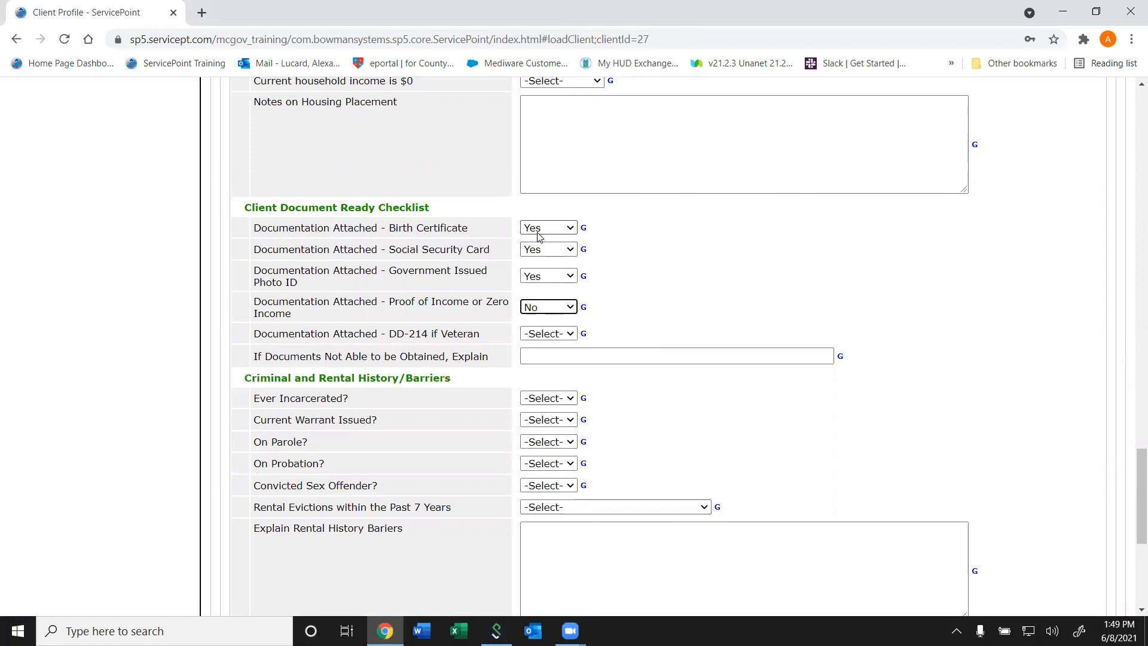
key(Tab)
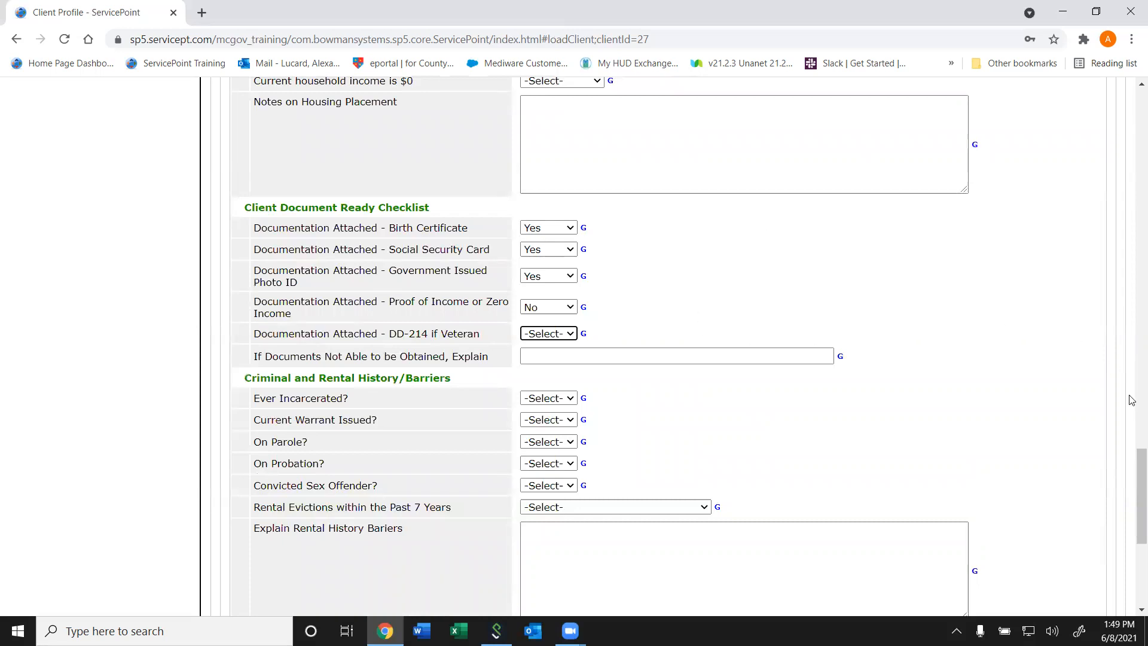
- Try to save the CES Housing Placement Assessment with the document checklist answers
drag(1133, 485, 1129, 557)
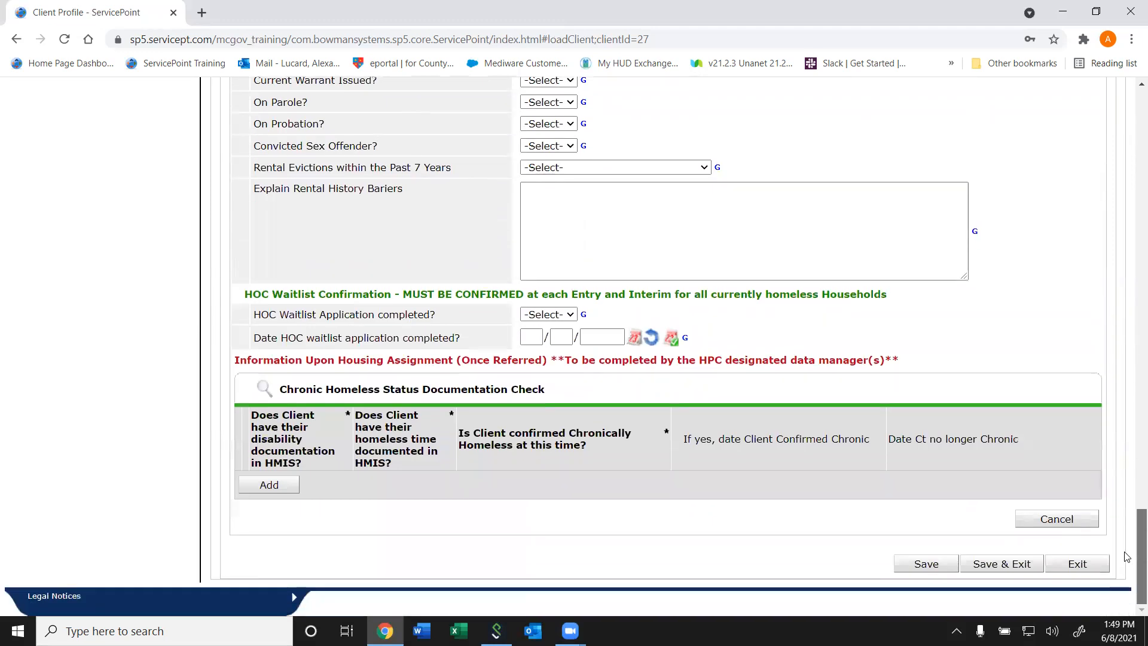
click(941, 566)
click(672, 372)
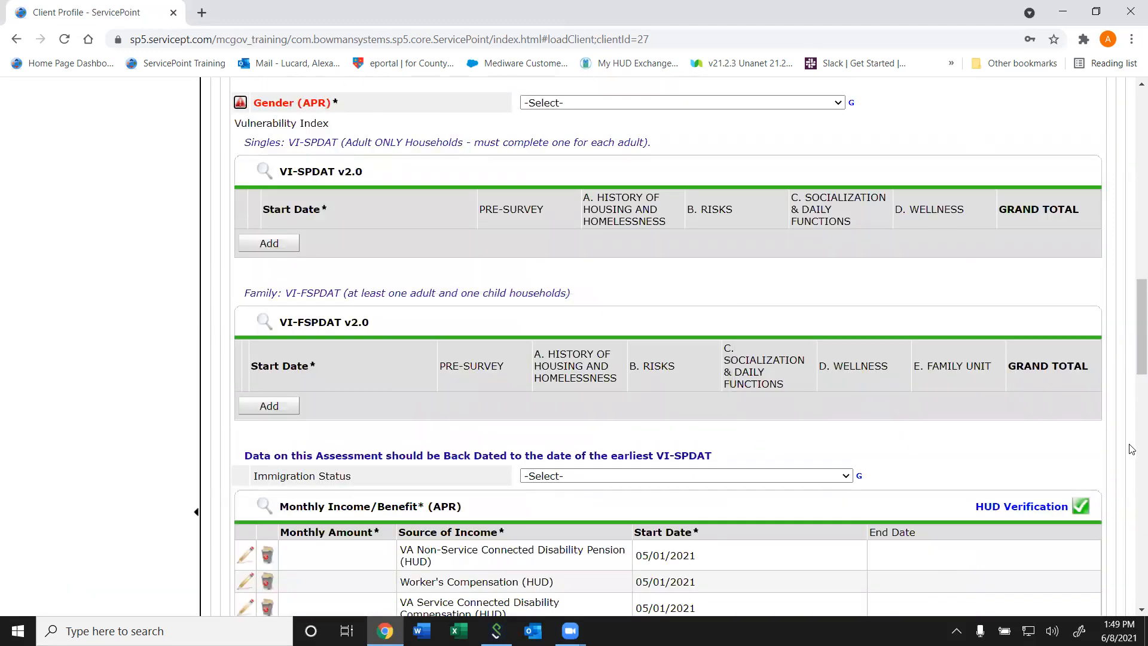
- Try to open the client's Entry / Exit records, and dismiss the validation alert about Gender (APR)
mouse_move(1132, 333)
mouse_down()
mouse_move(1132, 240)
mouse_move(1132, 333)
mouse_up()
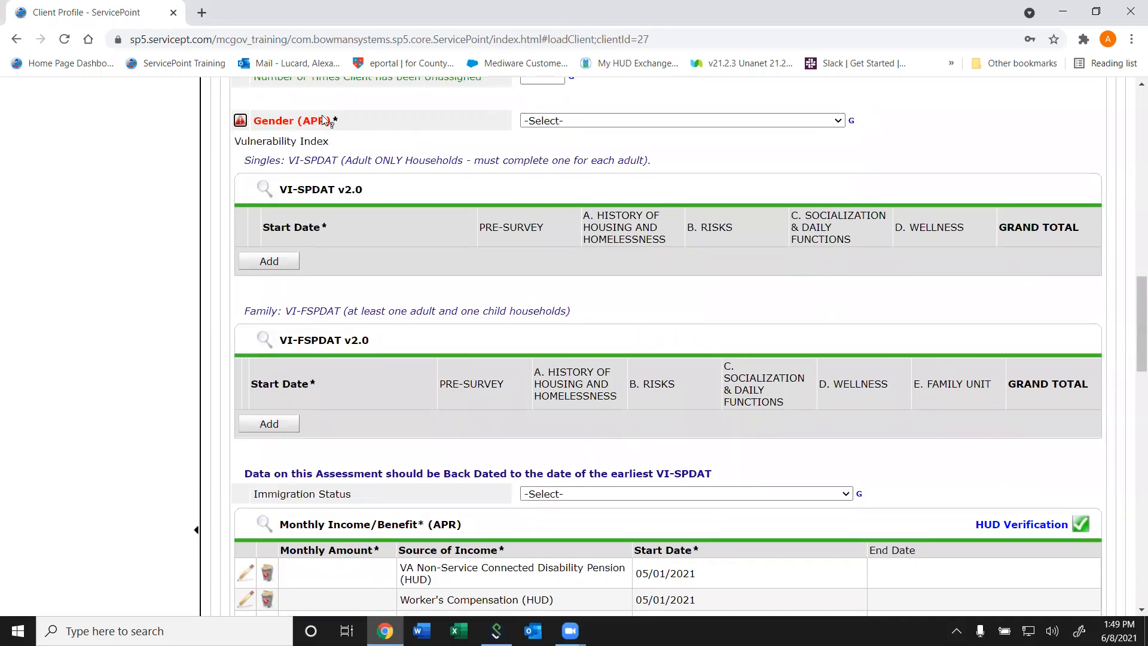
drag(1132, 323, 1130, 93)
click(660, 339)
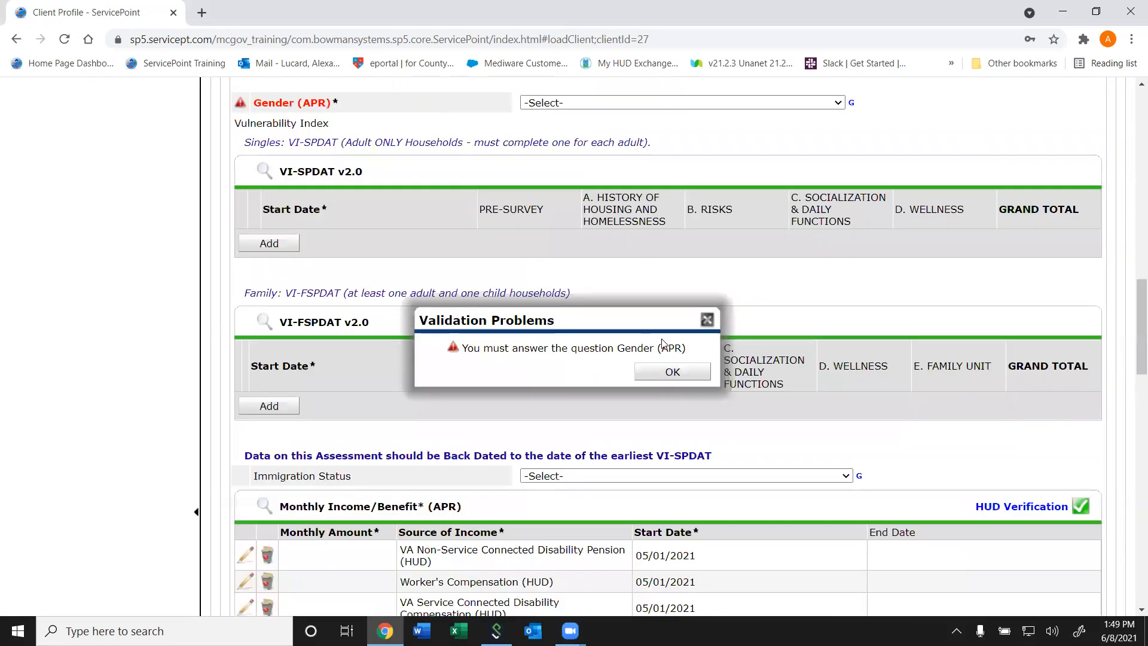
click(708, 320)
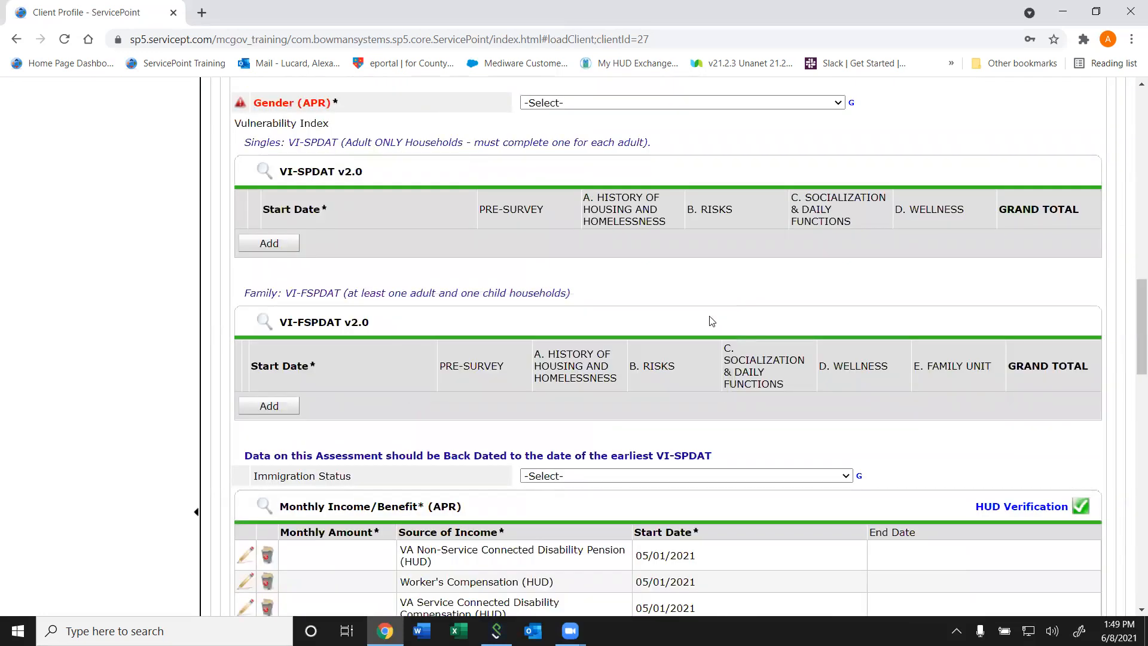
- Answer the required Gender (APR) question in the CES Housing Placement Assessment with Male
drag(1139, 323, 1138, 131)
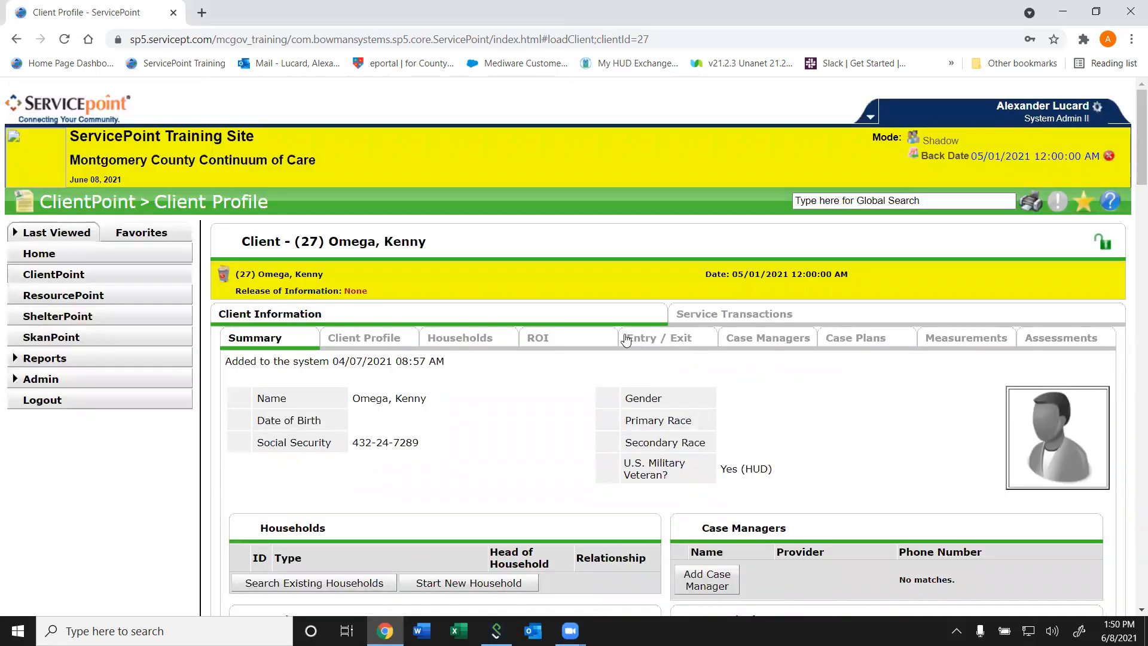
drag(1133, 143, 1132, 574)
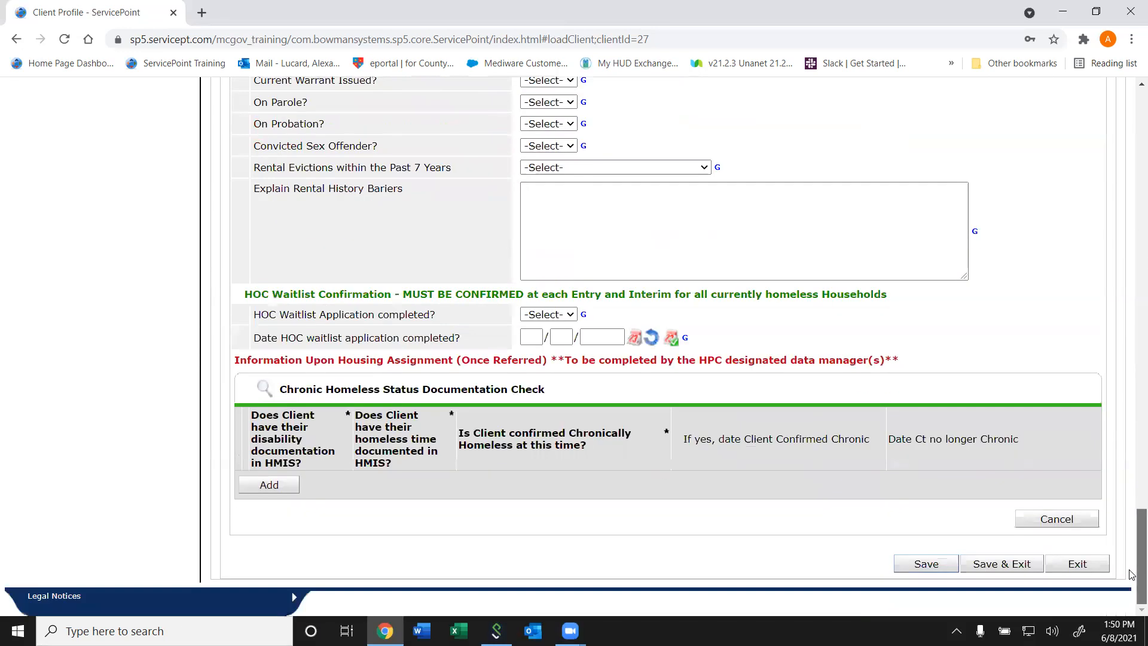
drag(1132, 532, 1112, 252)
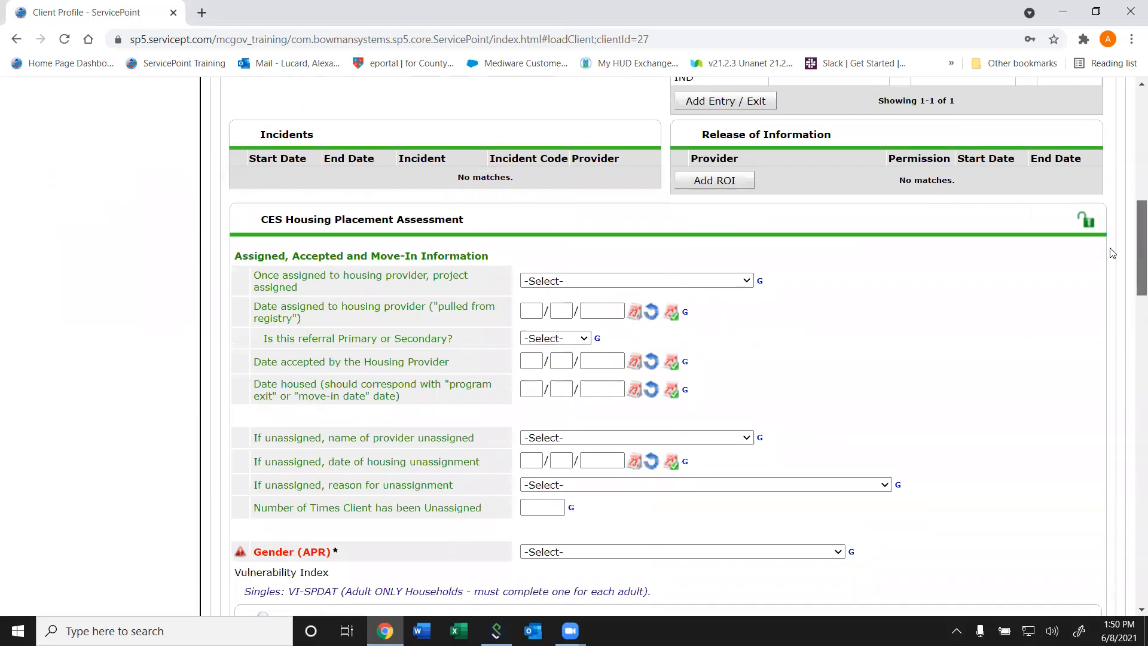
drag(1112, 252, 1105, 483)
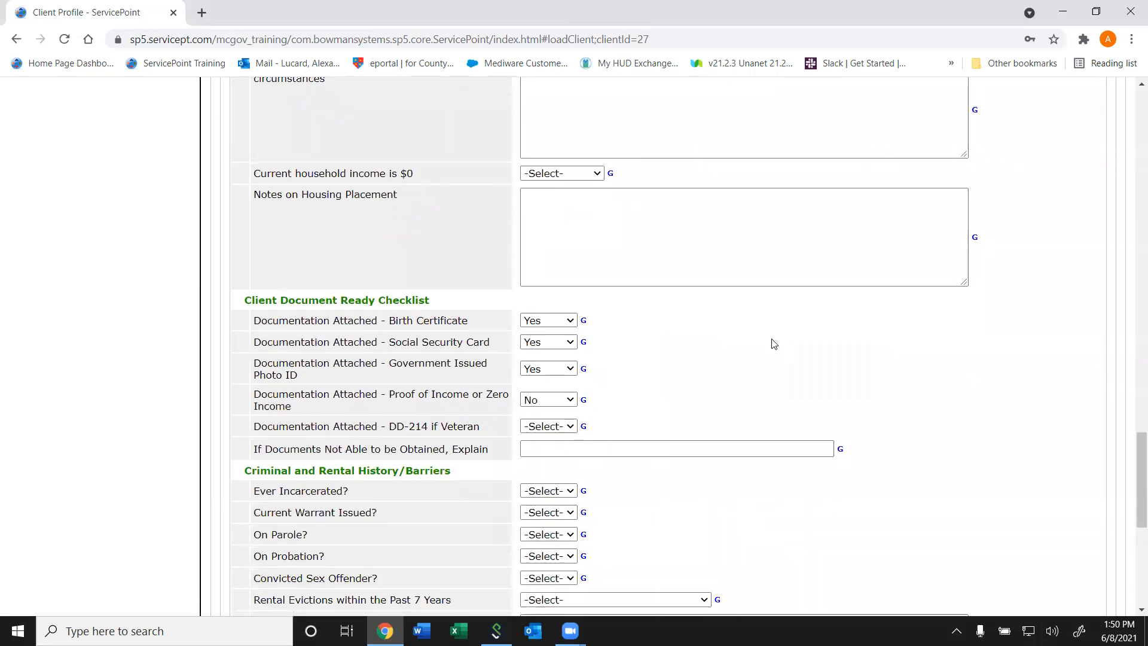
scroll(673, 400, up, 20)
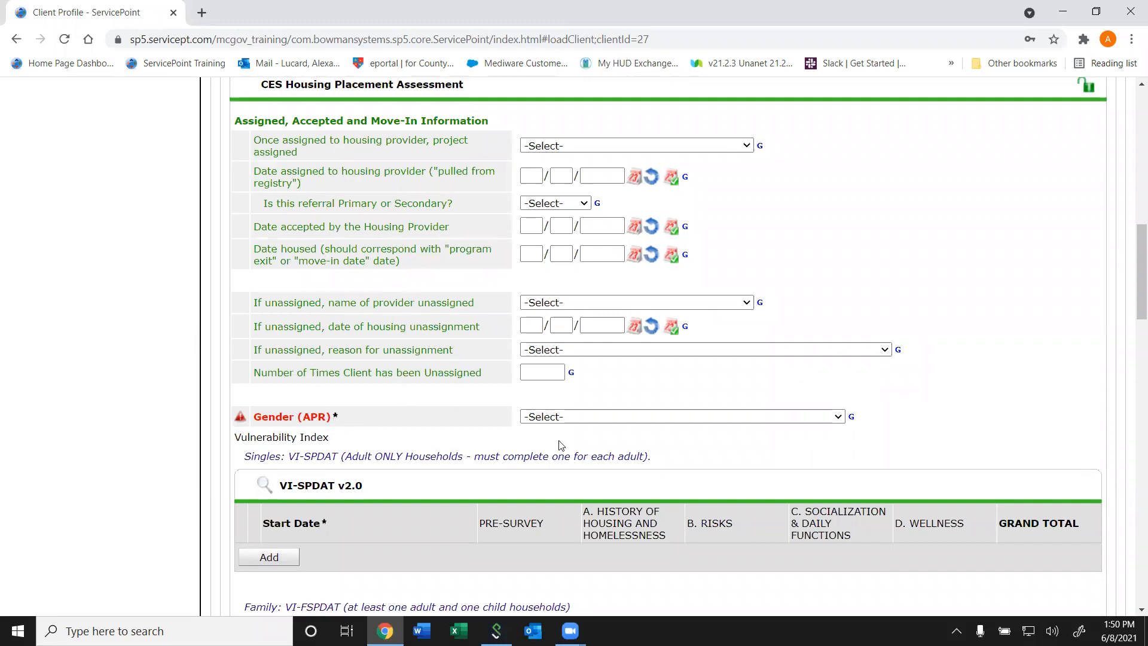
drag(1132, 308, 1133, 203)
scroll(706, 299, down, 20)
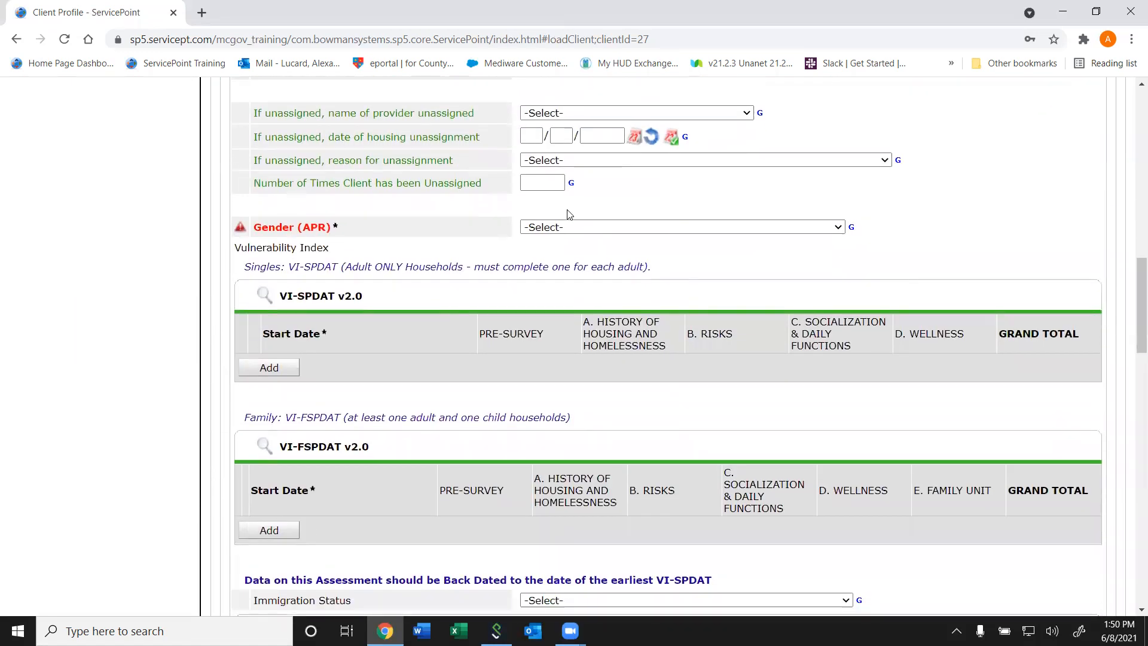
click(569, 226)
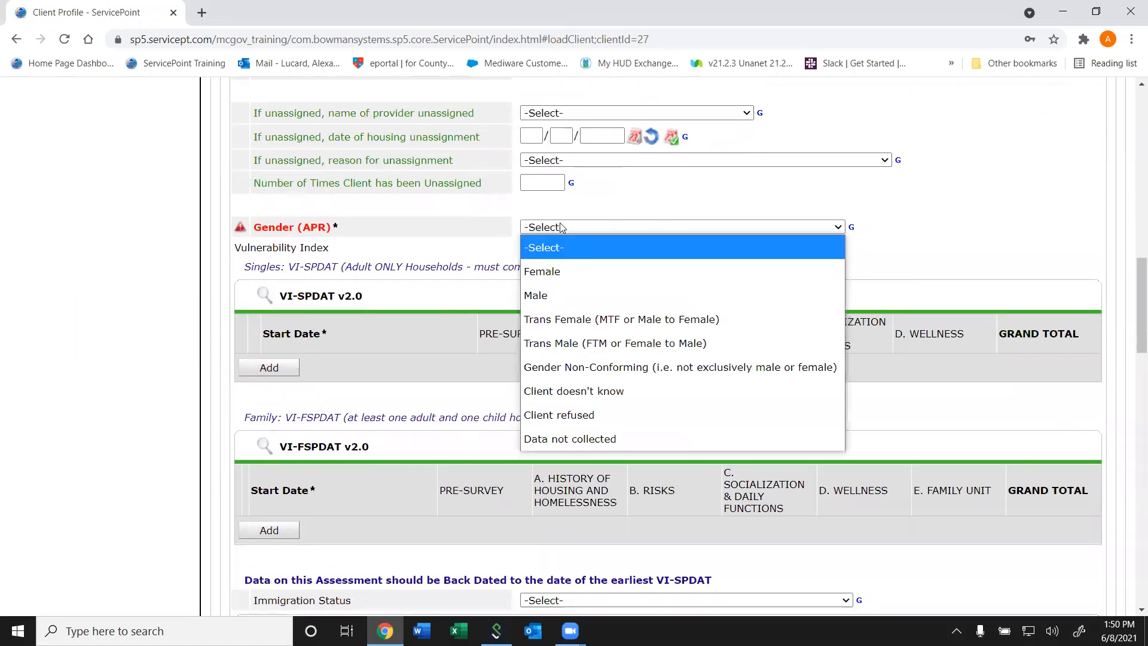
click(537, 293)
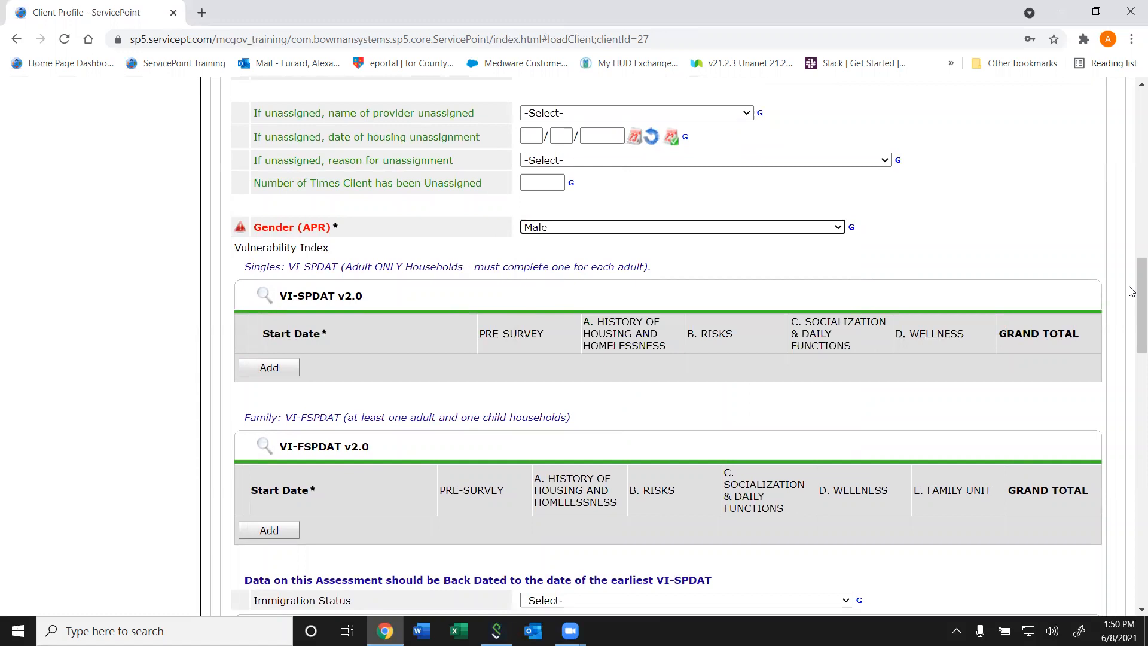
- Save the back-dated CES Housing Placement Assessment, declining to answer the HOC waitlist questions
drag(1139, 296, 1132, 547)
click(925, 562)
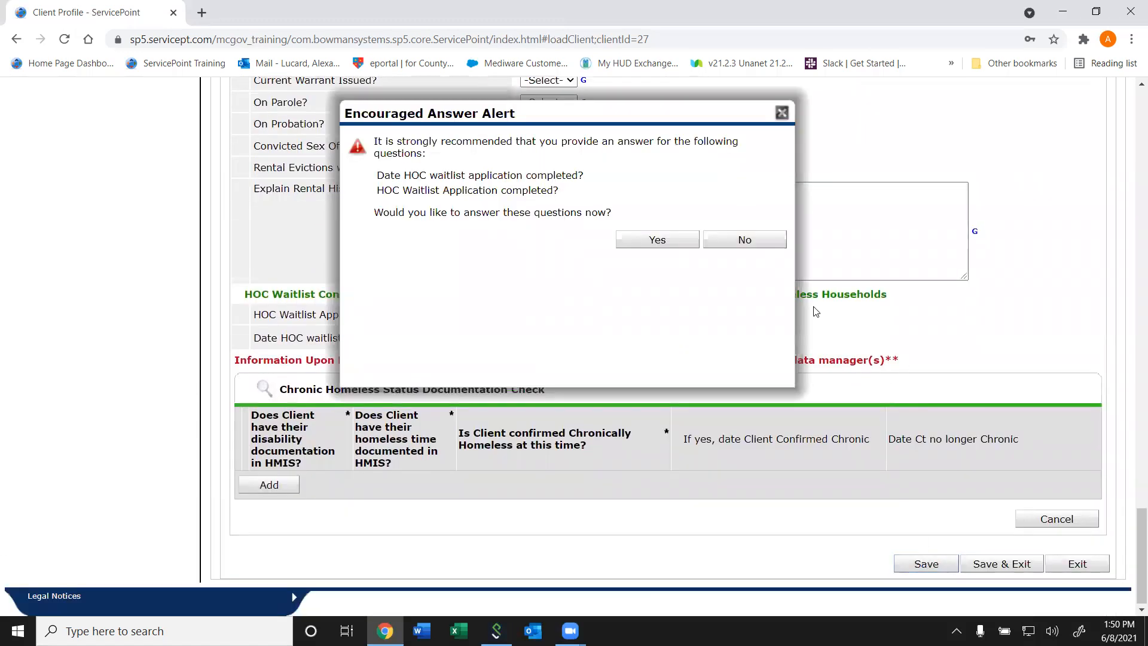
click(736, 239)
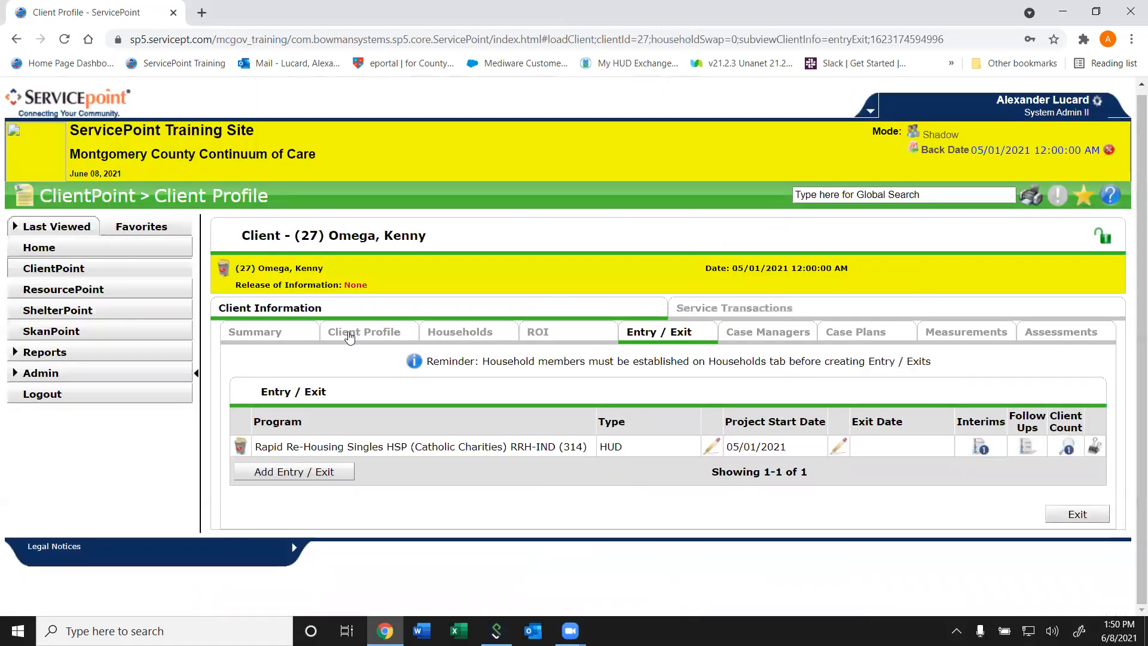
- Return to the client's summary and exit Back Date Mode
click(296, 335)
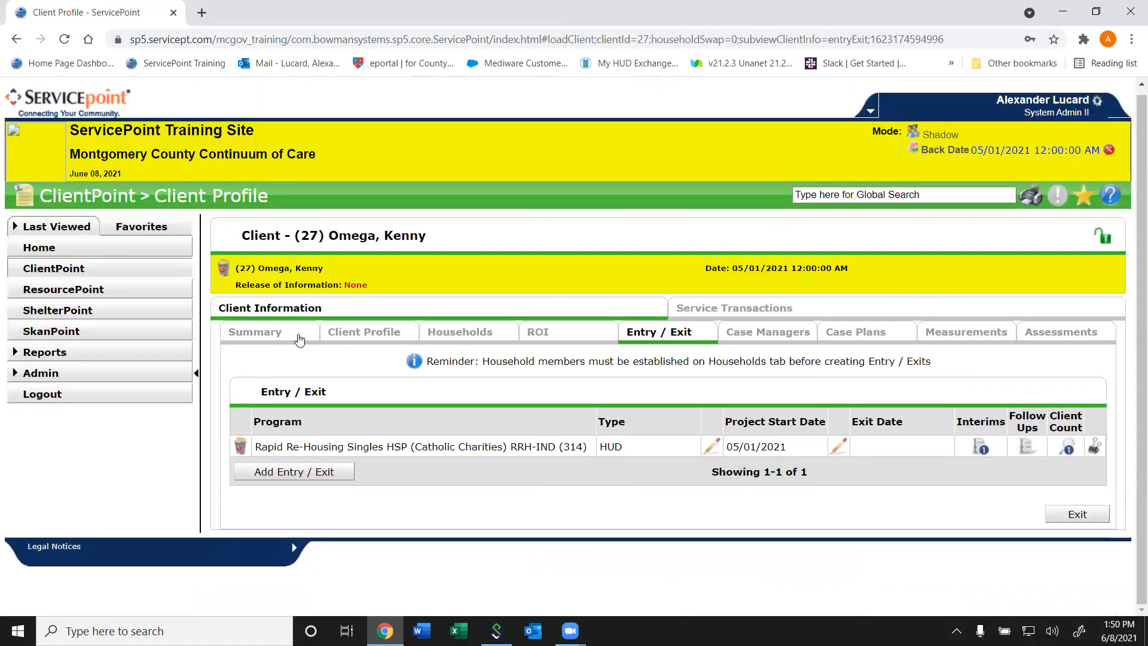
drag(1133, 180, 1109, 136)
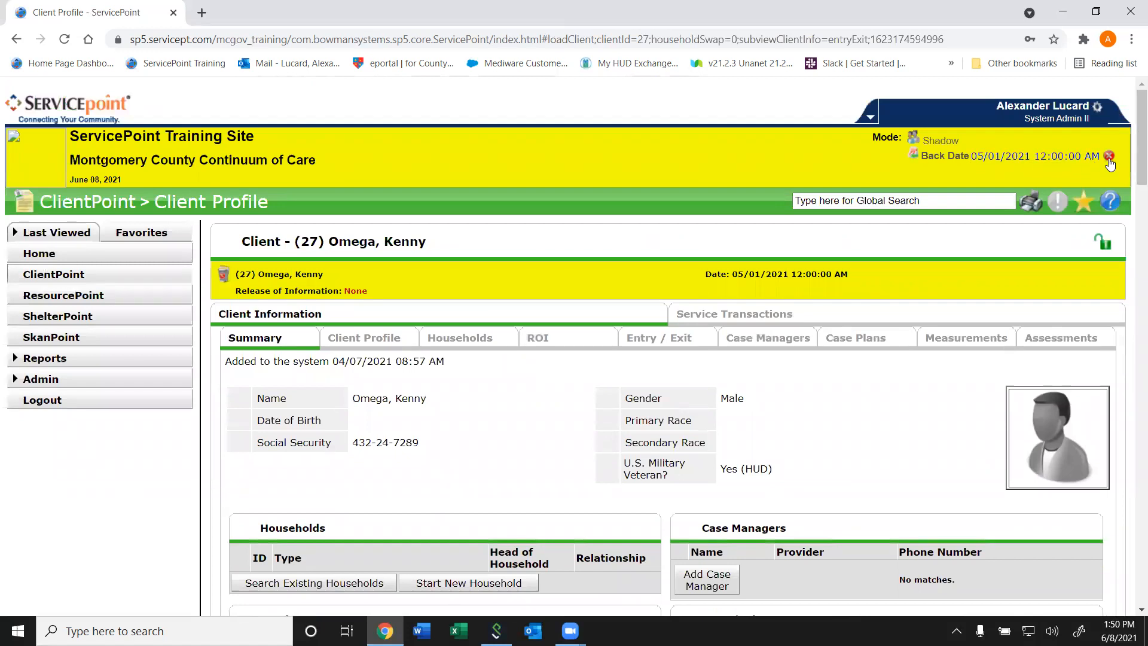
click(1109, 158)
- Review the effective dates and times in the answer history of Gender (APR), then close the history
drag(1132, 104, 1116, 252)
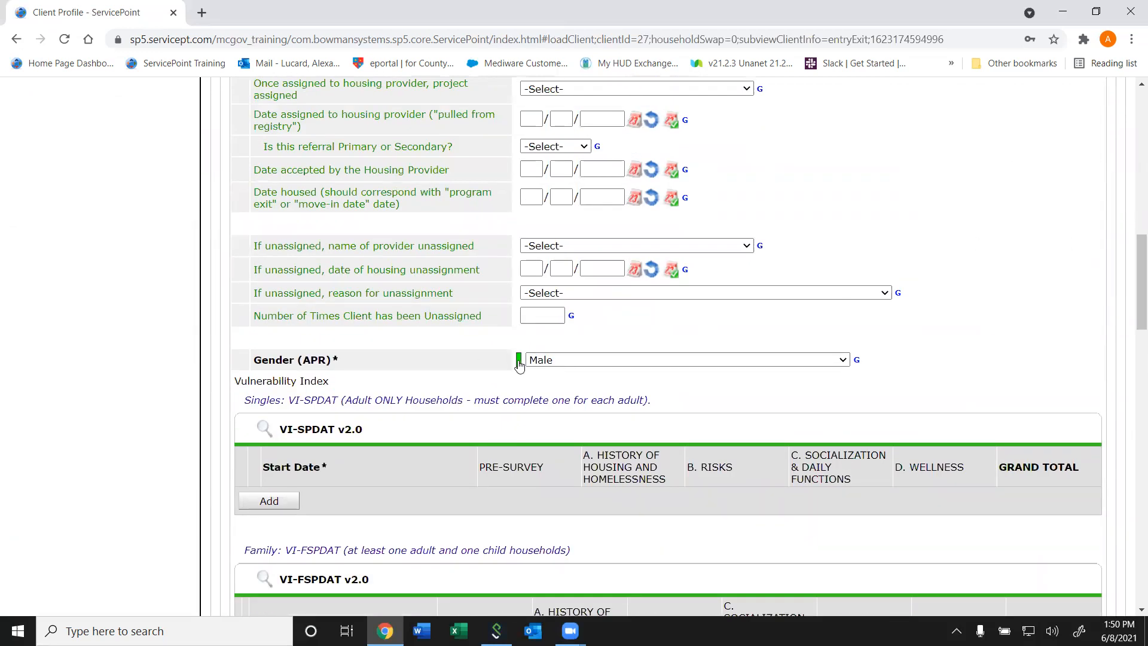
click(519, 361)
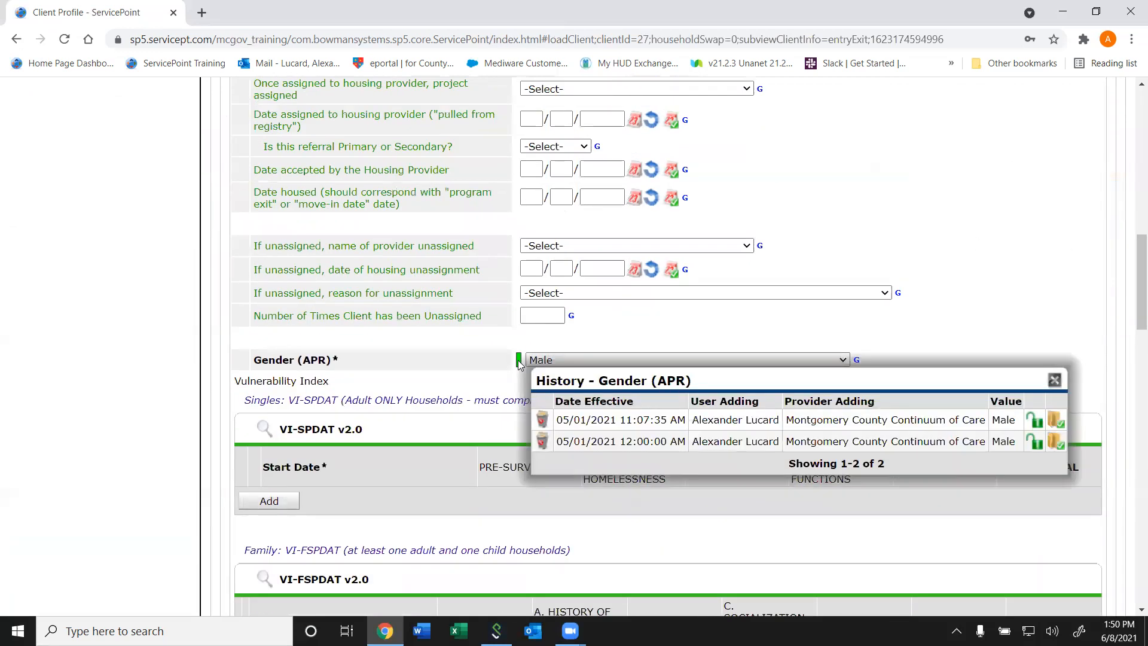
drag(678, 441, 610, 438)
click(604, 442)
drag(558, 441, 738, 440)
click(739, 439)
click(1056, 380)
- Check the project start date and time of the client's Rapid Re-Housing entry, leaving without saving
drag(1132, 268, 1107, 181)
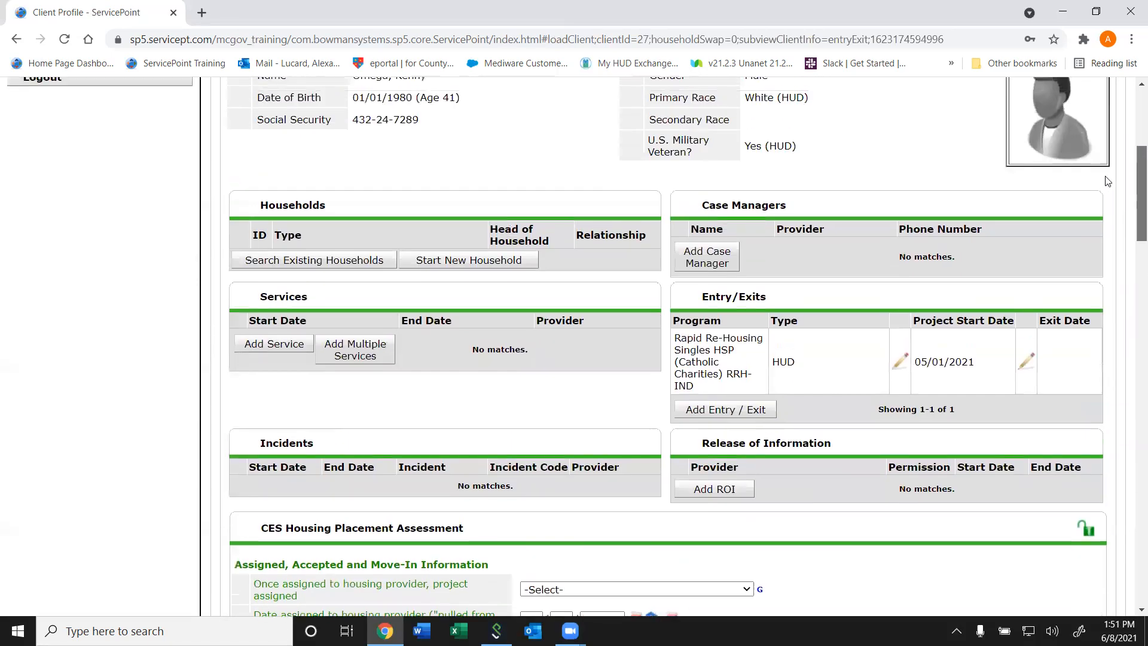
scroll(1107, 181, up, 1)
click(899, 413)
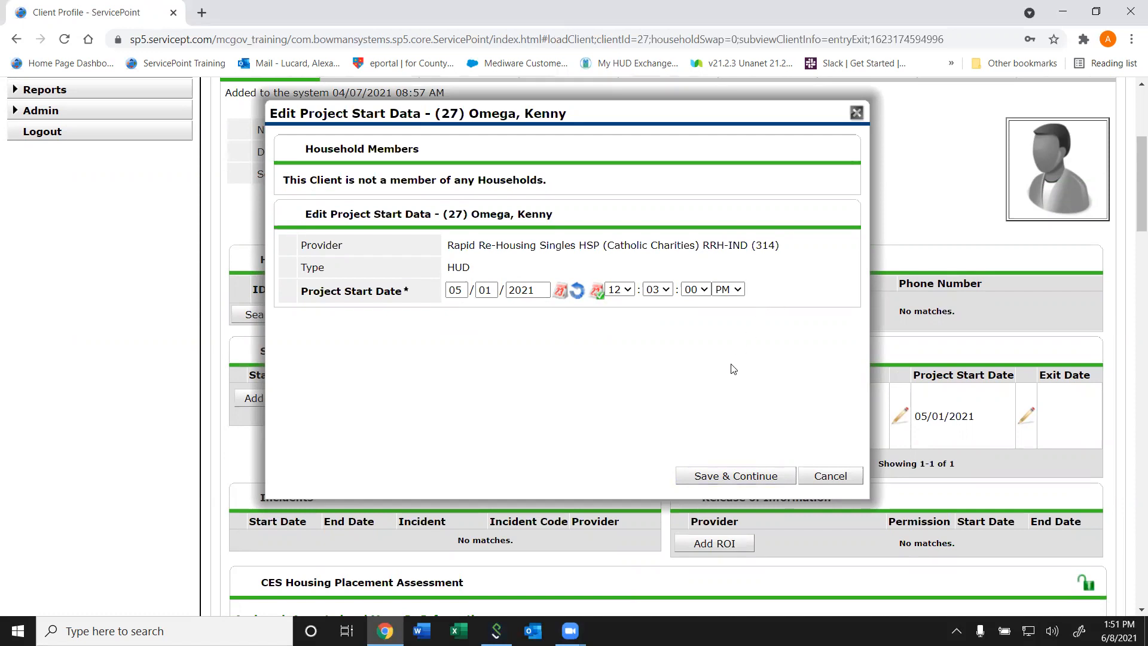
drag(759, 294, 448, 331)
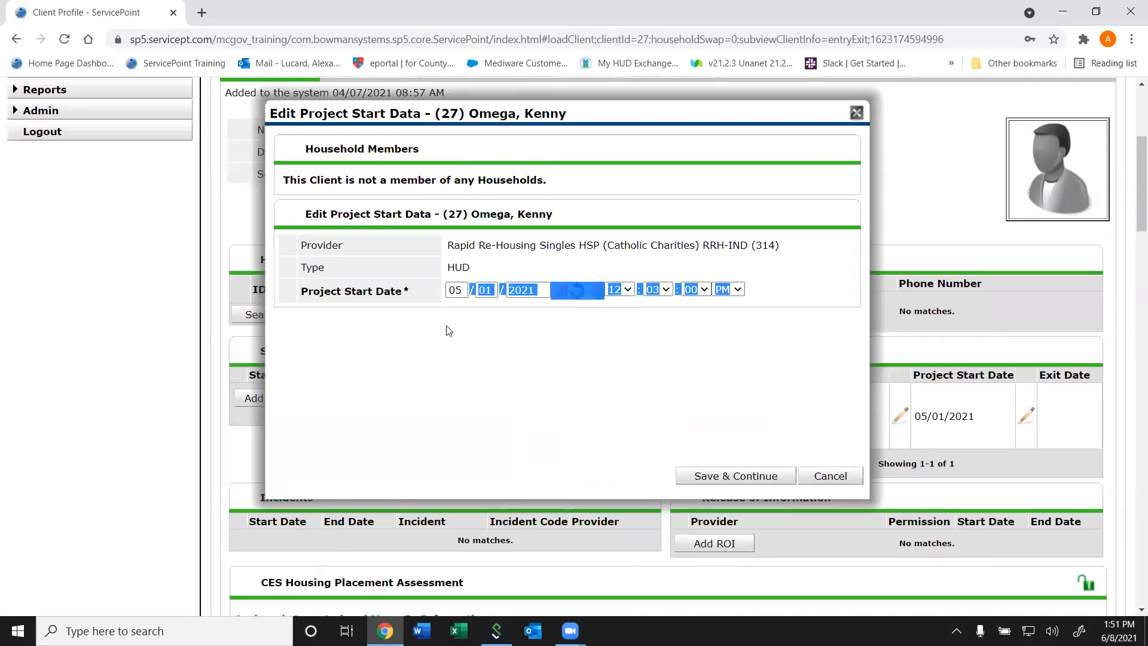
click(466, 370)
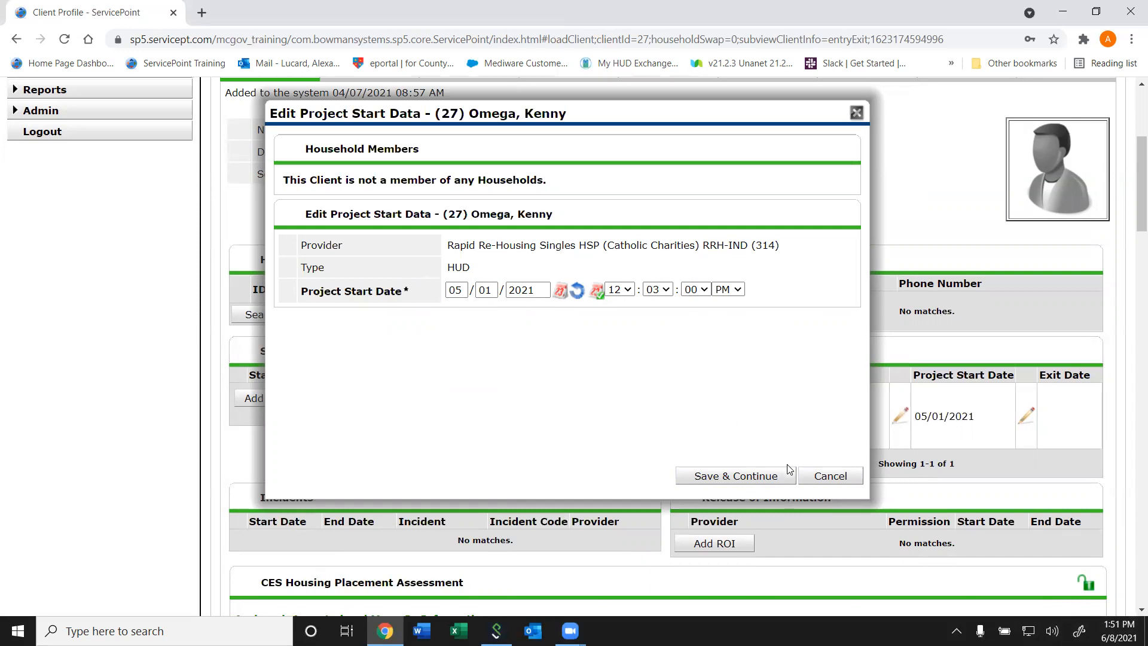
click(818, 473)
- Delete both Male answers dated 05/01/2021 from the Gender (APR) history
drag(1141, 182, 1130, 304)
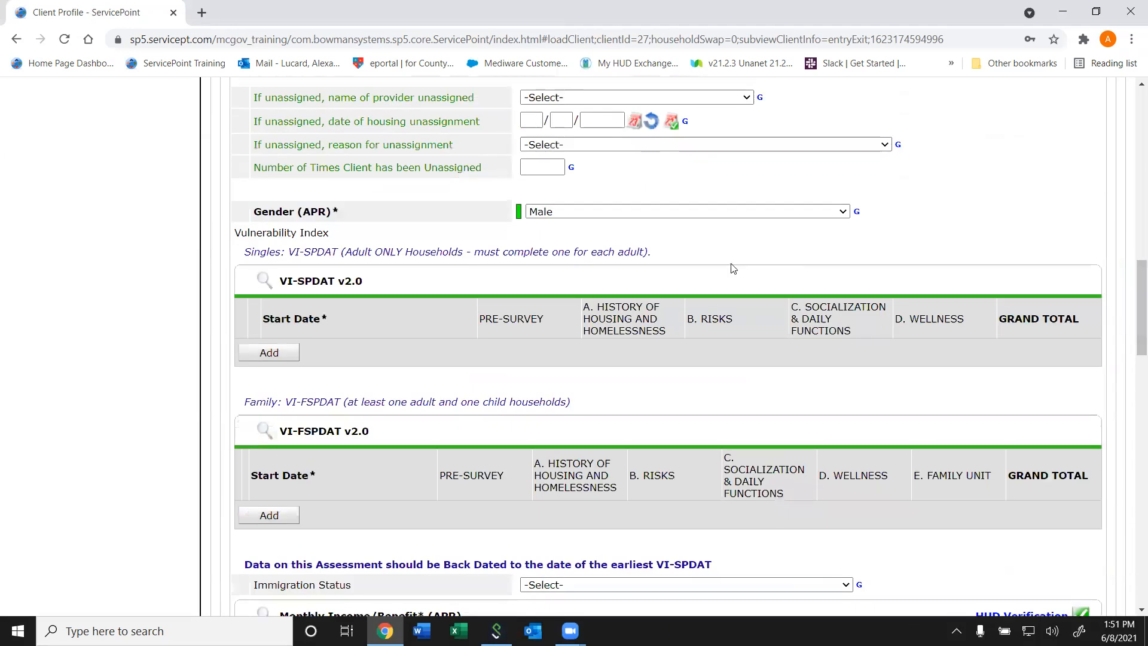
click(518, 214)
click(540, 272)
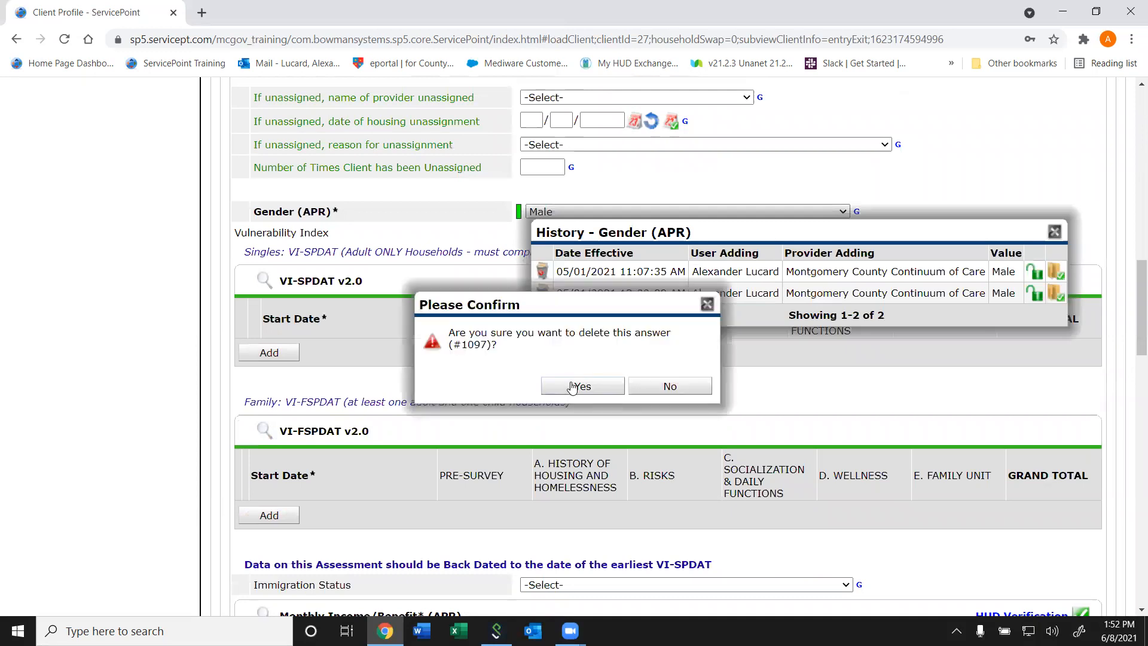
click(568, 387)
click(540, 272)
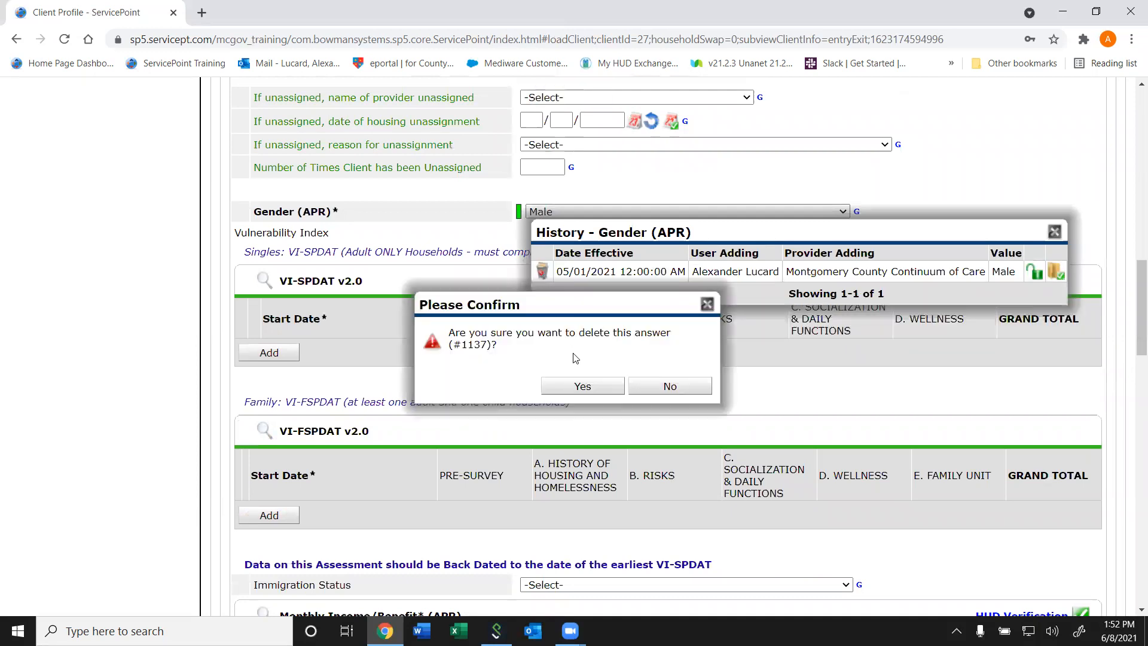
click(575, 389)
click(858, 233)
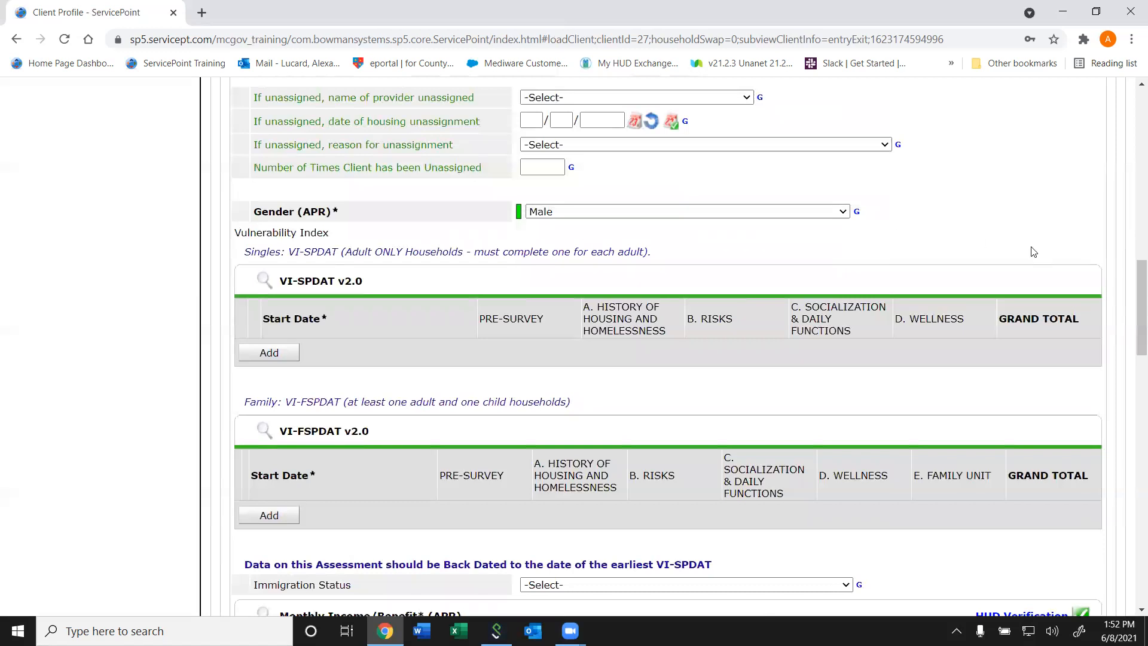
- Set Gender (APR) to Female in the assessment outside Back Date Mode
click(745, 214)
click(747, 213)
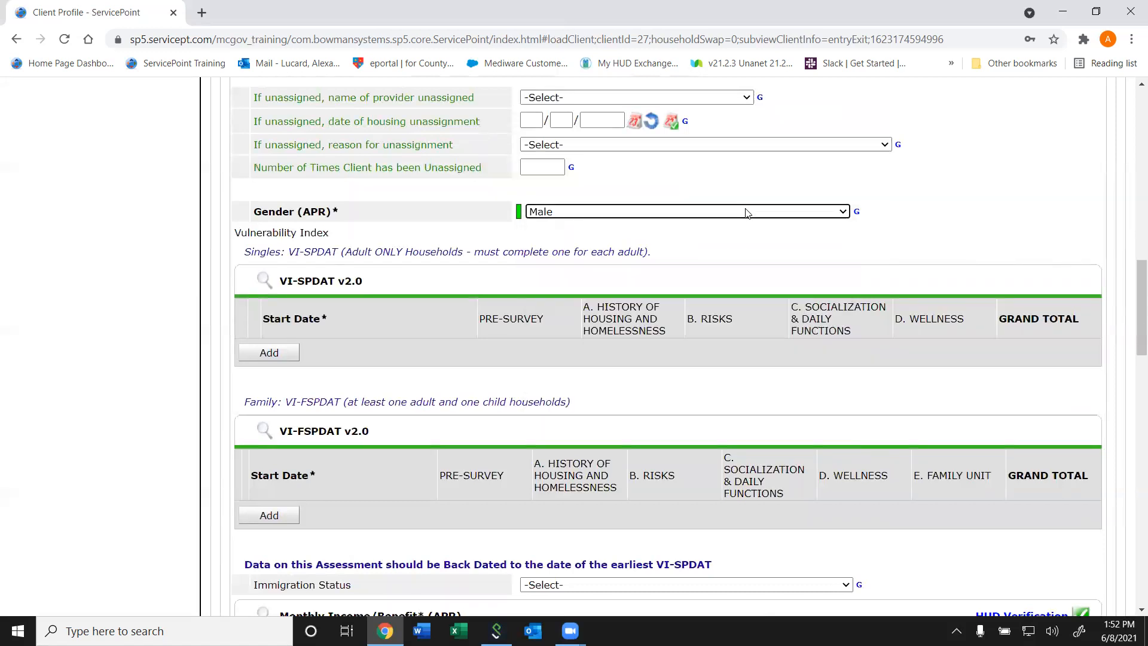
scroll(1133, 341, up, 3)
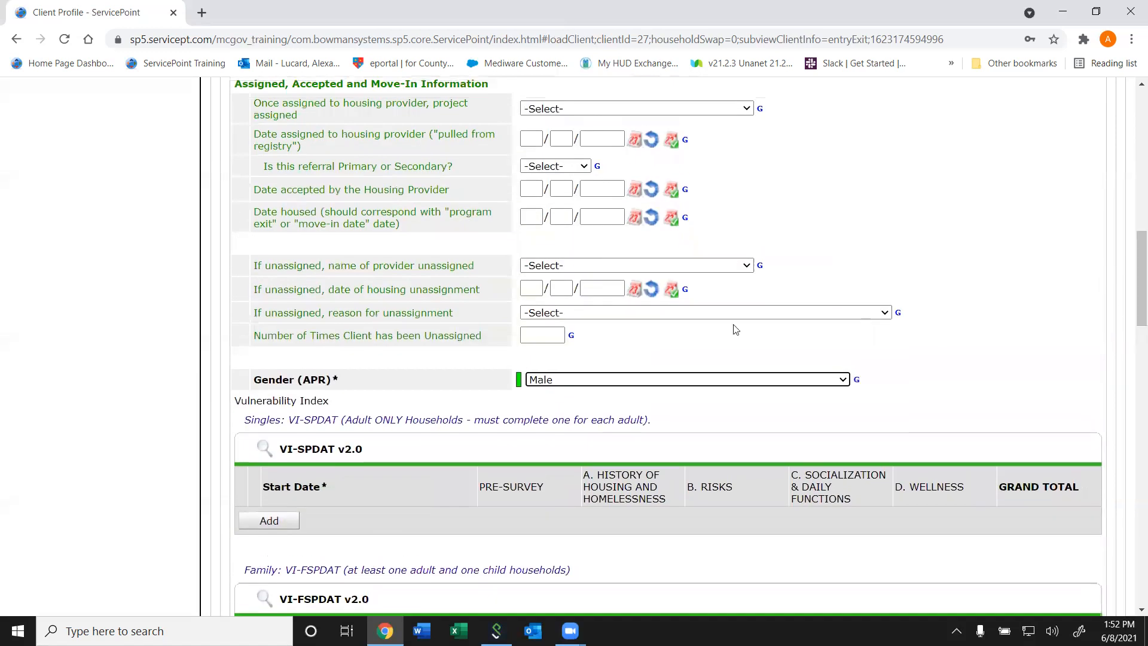
click(655, 386)
click(618, 422)
- Save the current-date CES Housing Placement Assessment without answering the HOC waitlist questions
drag(1132, 262, 1130, 117)
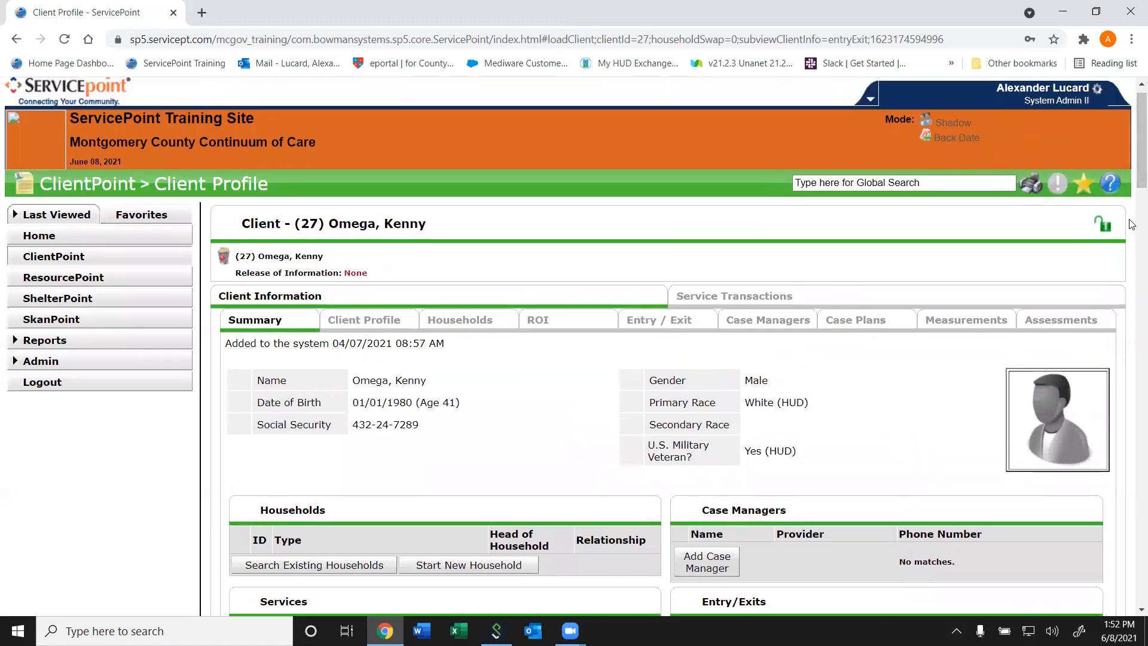
scroll(1131, 199, down, 13)
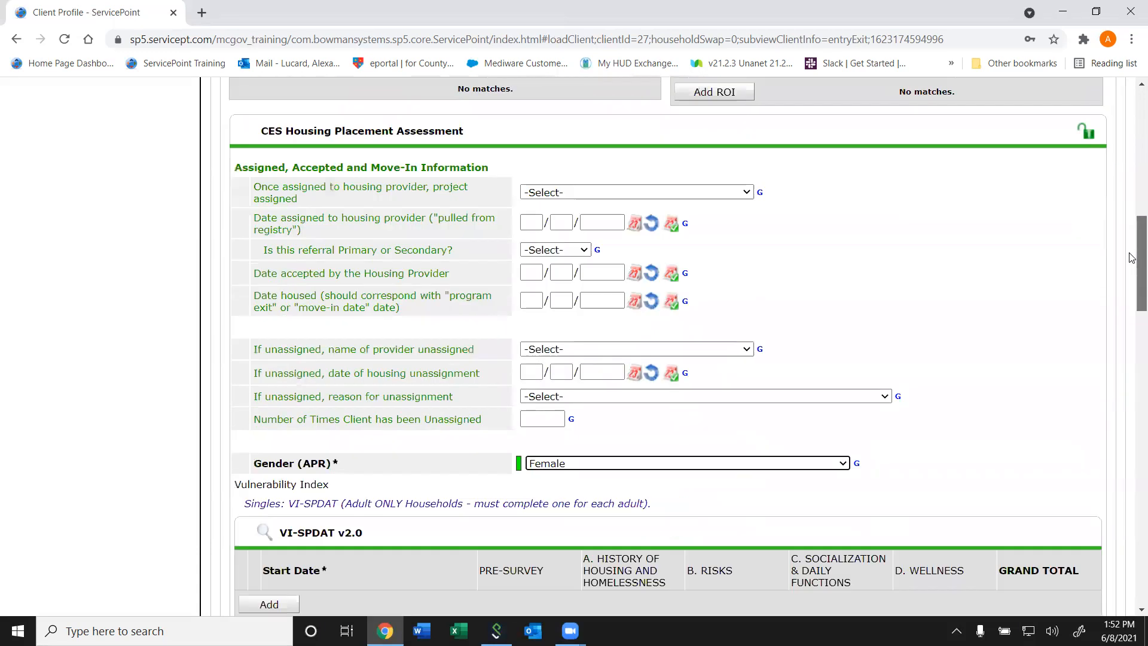
scroll(1132, 259, down, 20)
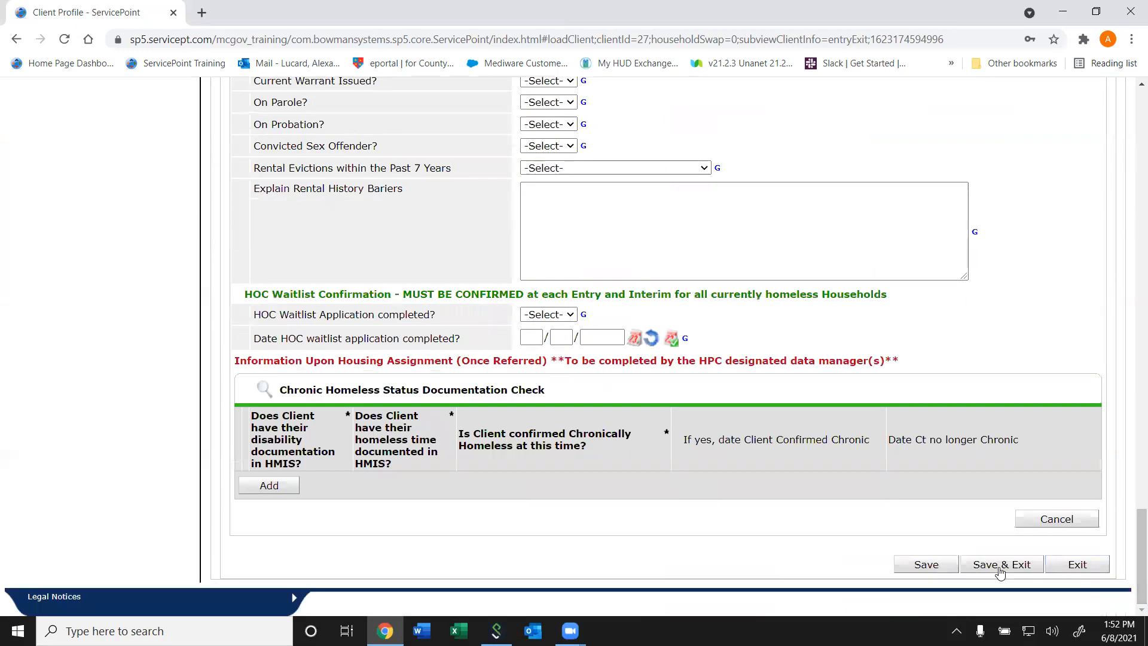
click(927, 565)
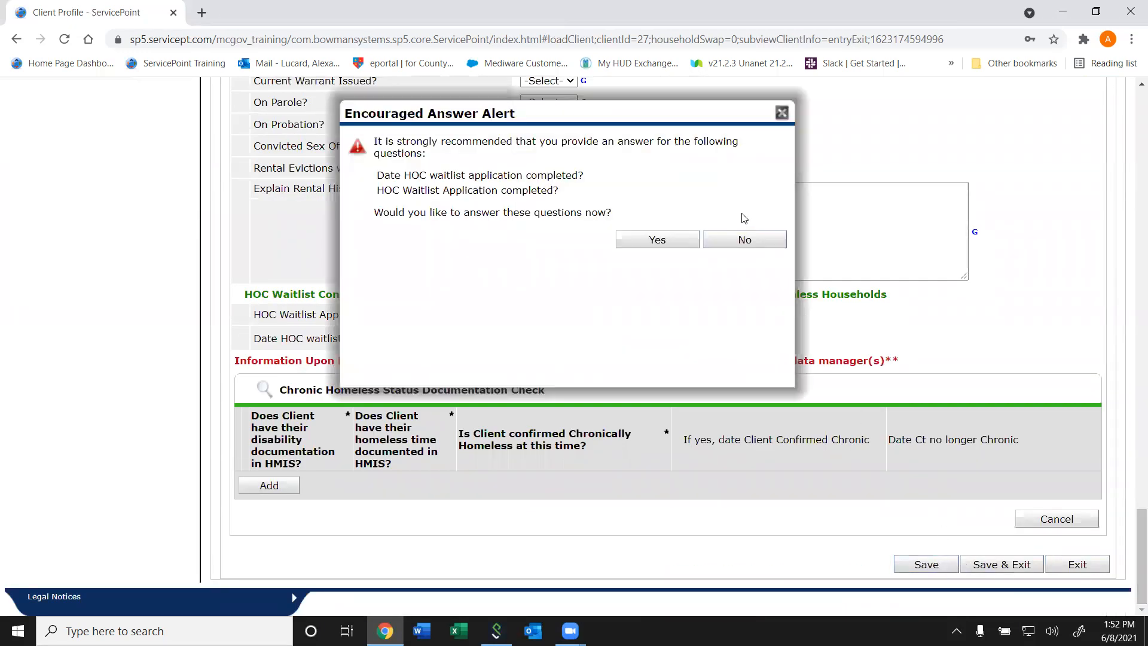
click(742, 242)
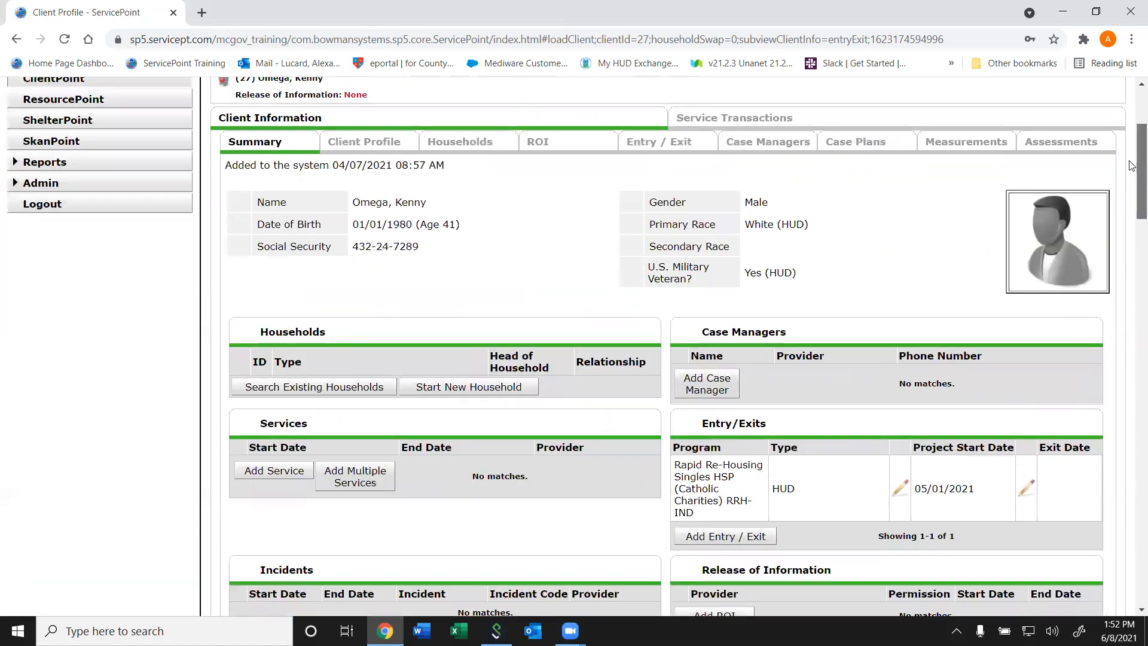
- Review the effective date of the Female answer in the Gender (APR) history and close it
drag(1131, 166, 1125, 280)
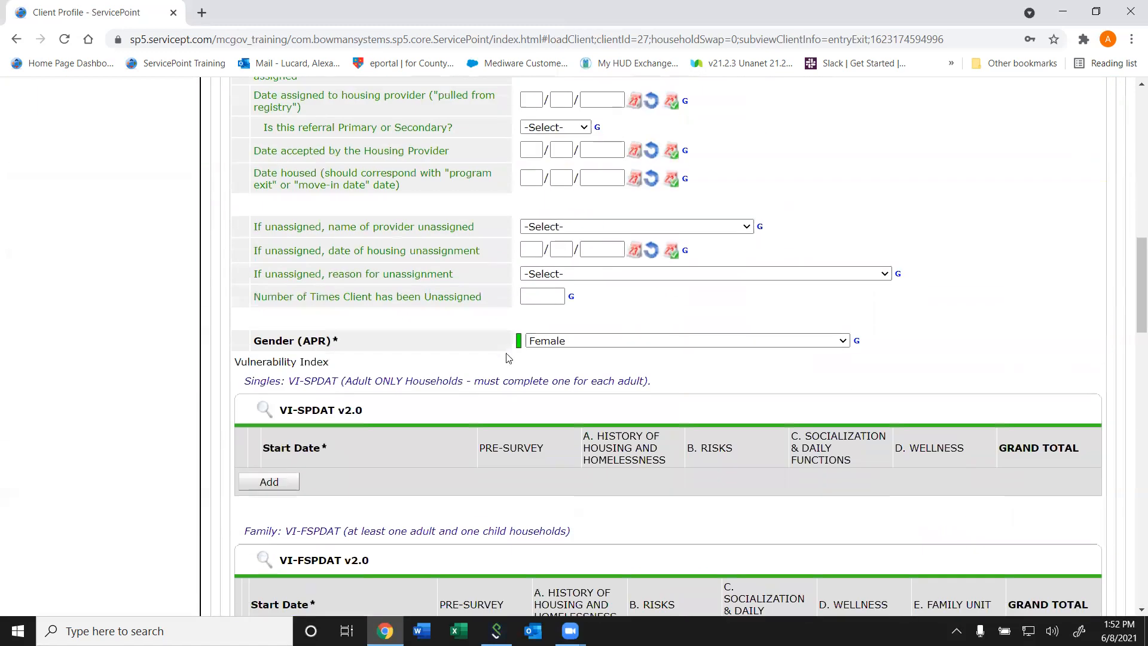
click(519, 342)
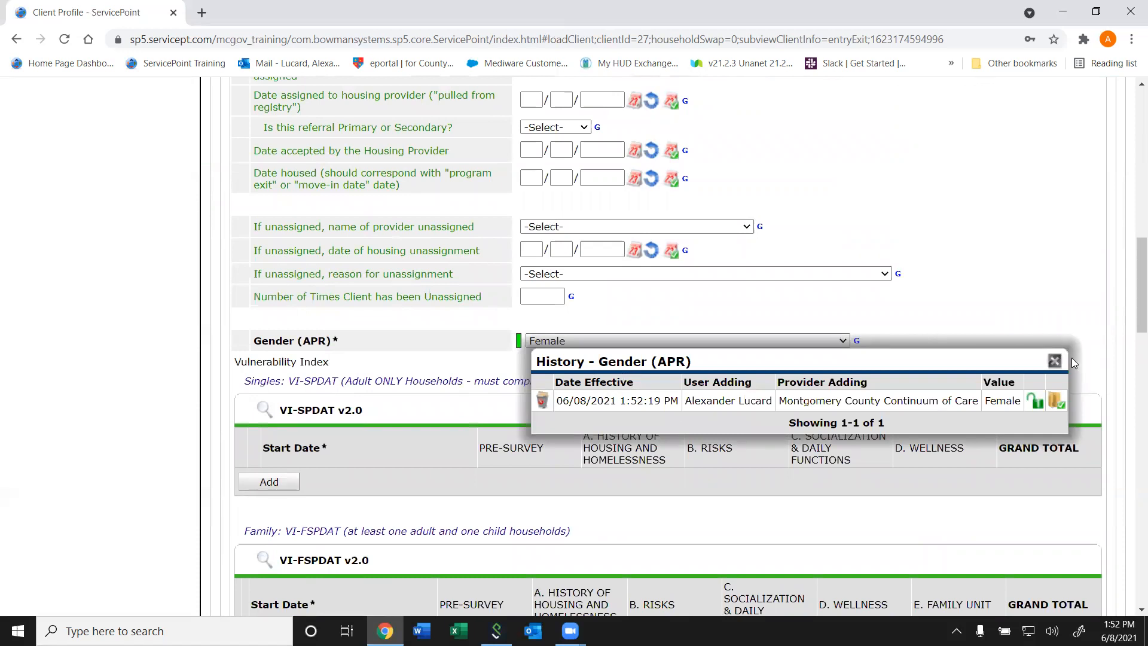
click(1055, 363)
- Open the client's Rapid Re-Housing Singles HSP entry record through its project start data, keeping the start date as is
drag(1132, 305, 1119, 176)
click(680, 242)
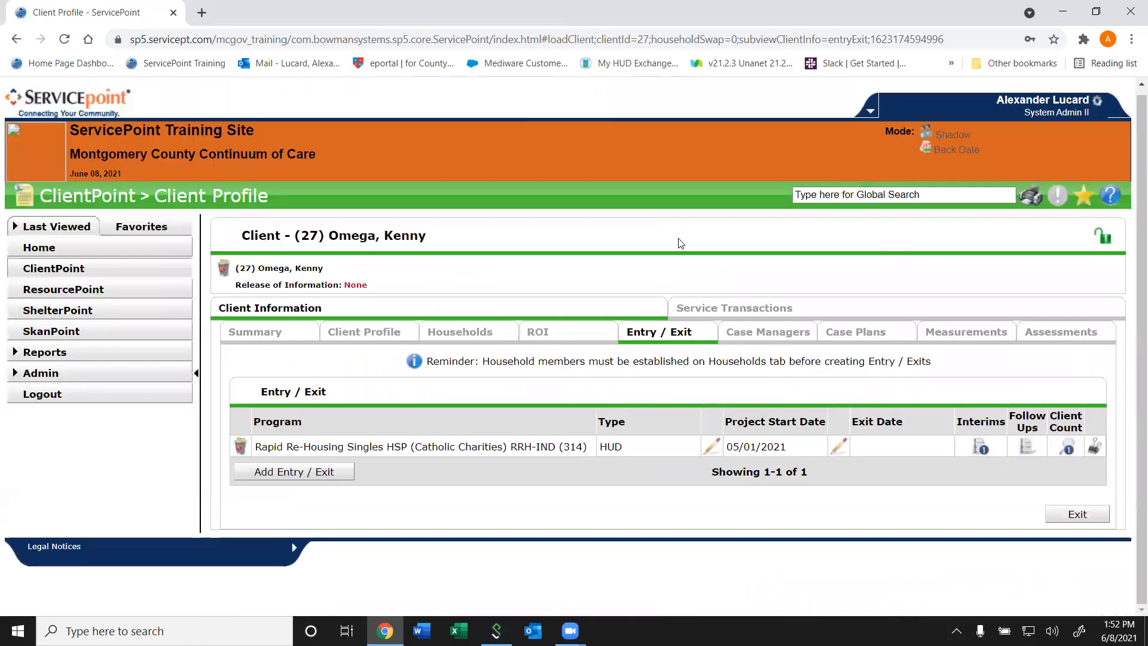
click(712, 448)
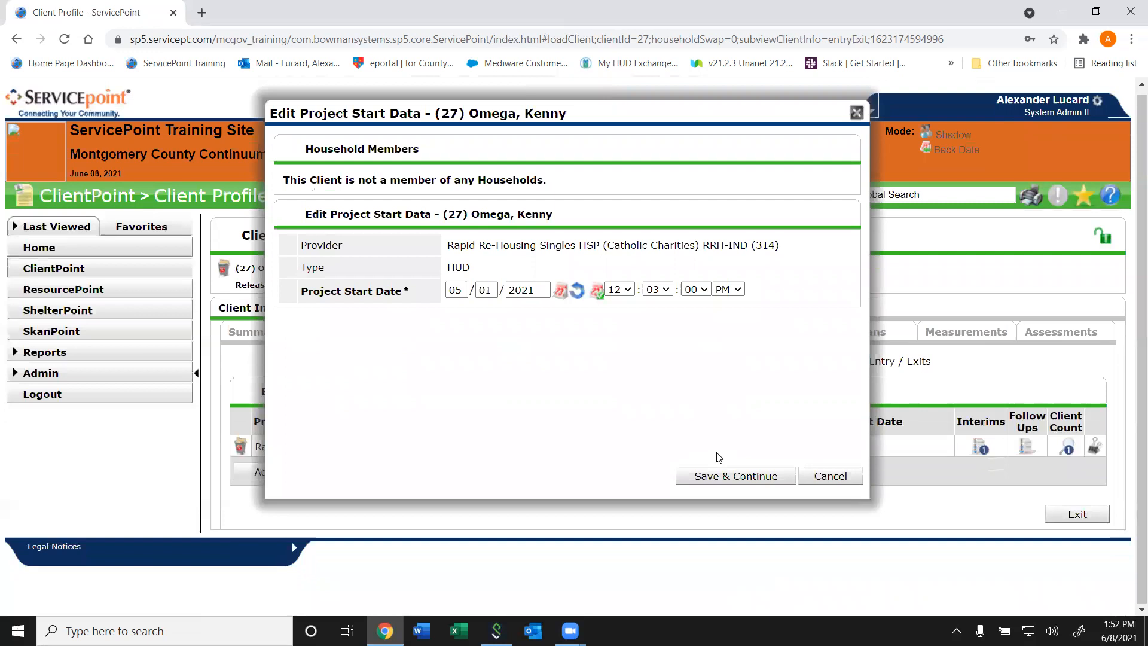
click(712, 482)
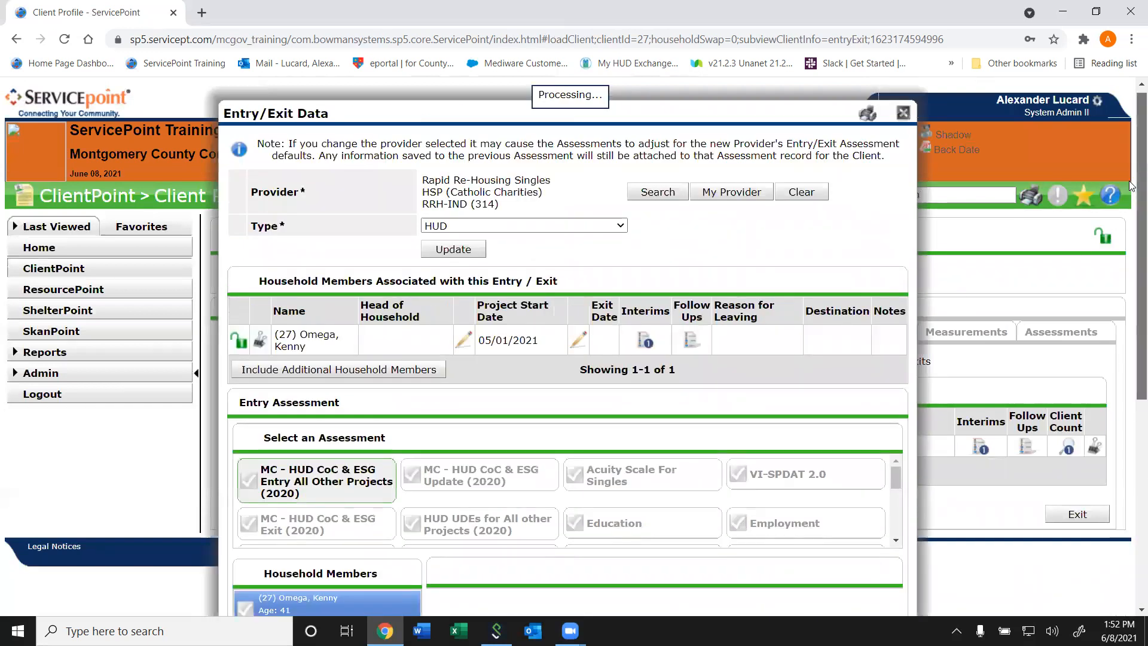
- Compare the Entry Date with the Gender (APR) field in the MC - HUD CoC & ESG Entry assessment and close the record
scroll(1133, 186, down, 7)
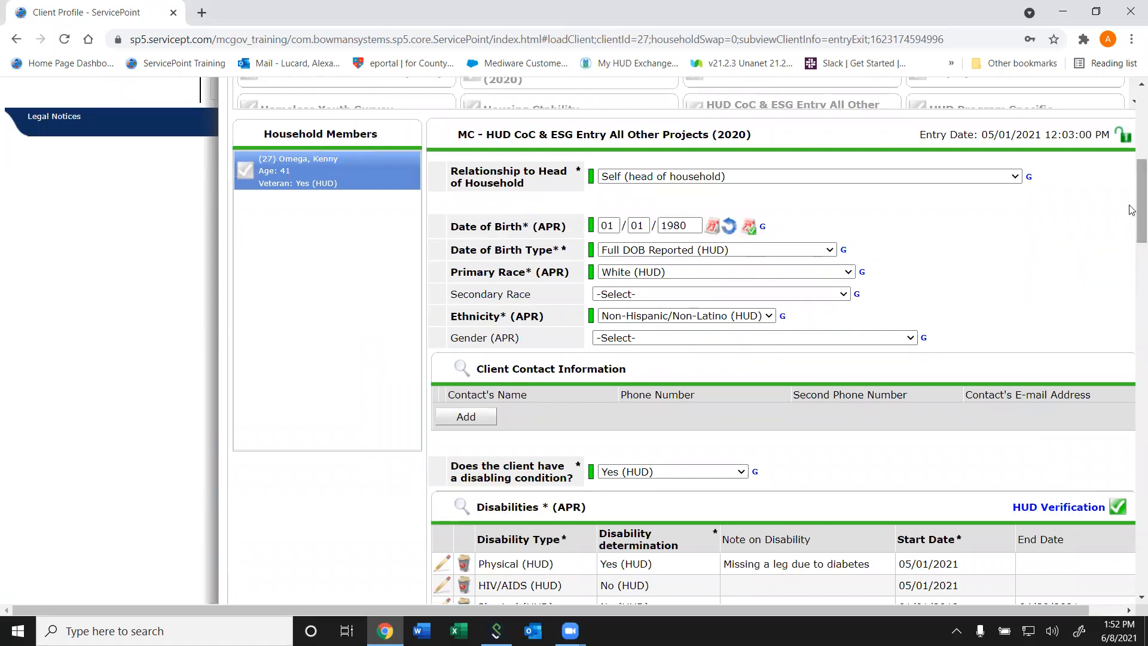
drag(975, 135, 1099, 126)
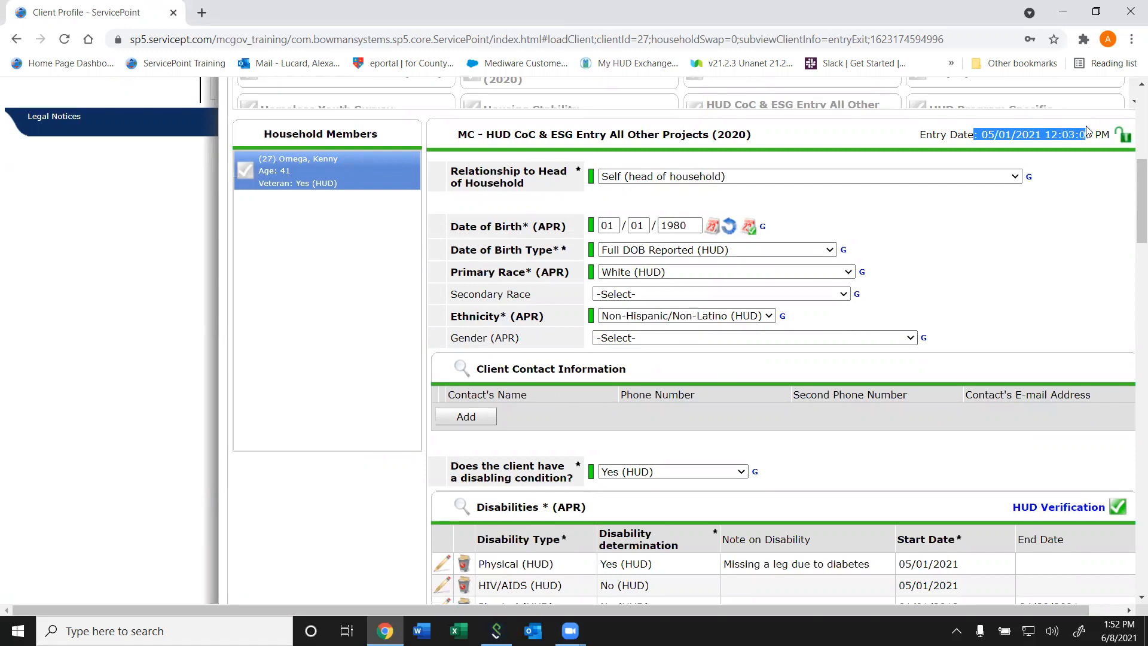
click(1087, 131)
drag(1132, 194, 1130, 189)
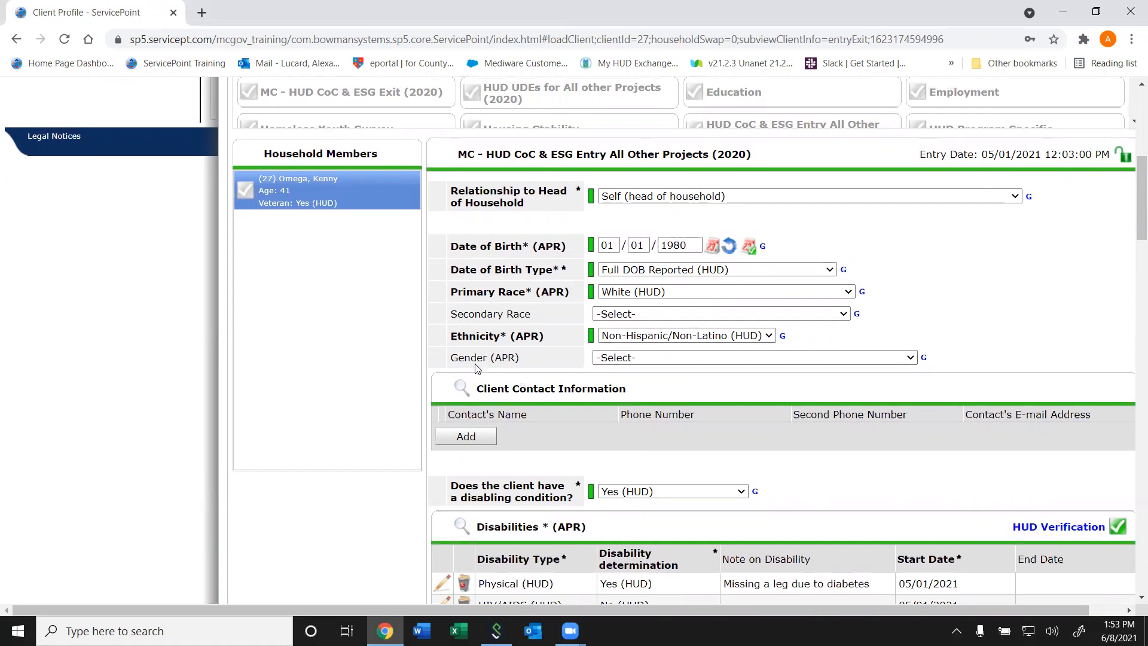
mouse_move(497, 361)
drag(1132, 228, 1131, 160)
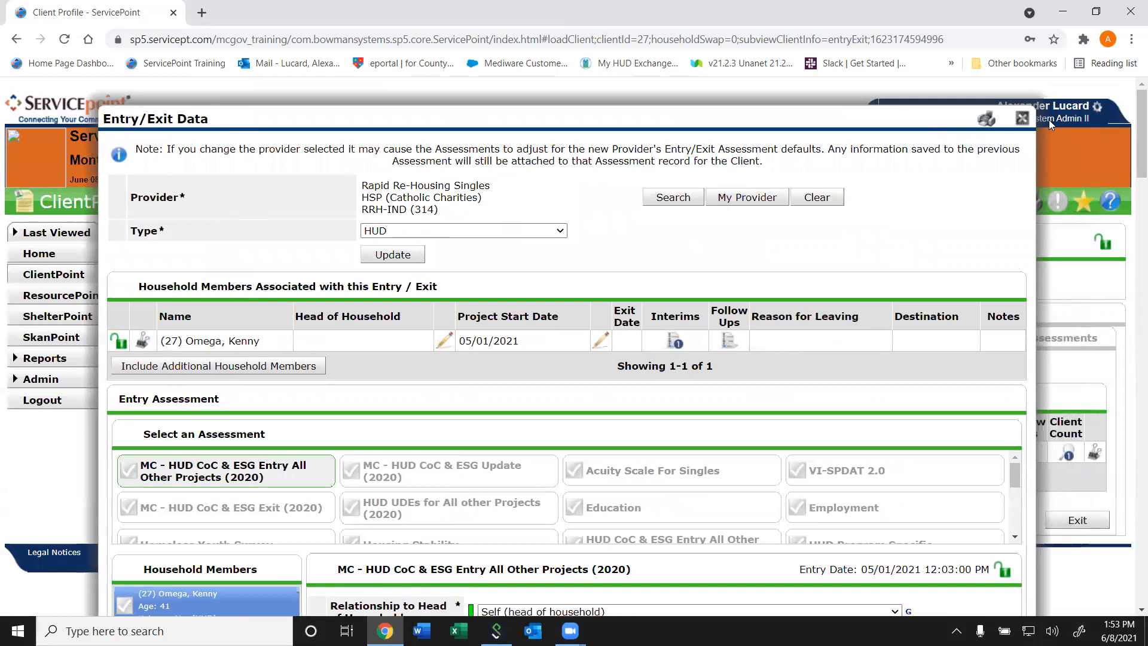
click(1022, 119)
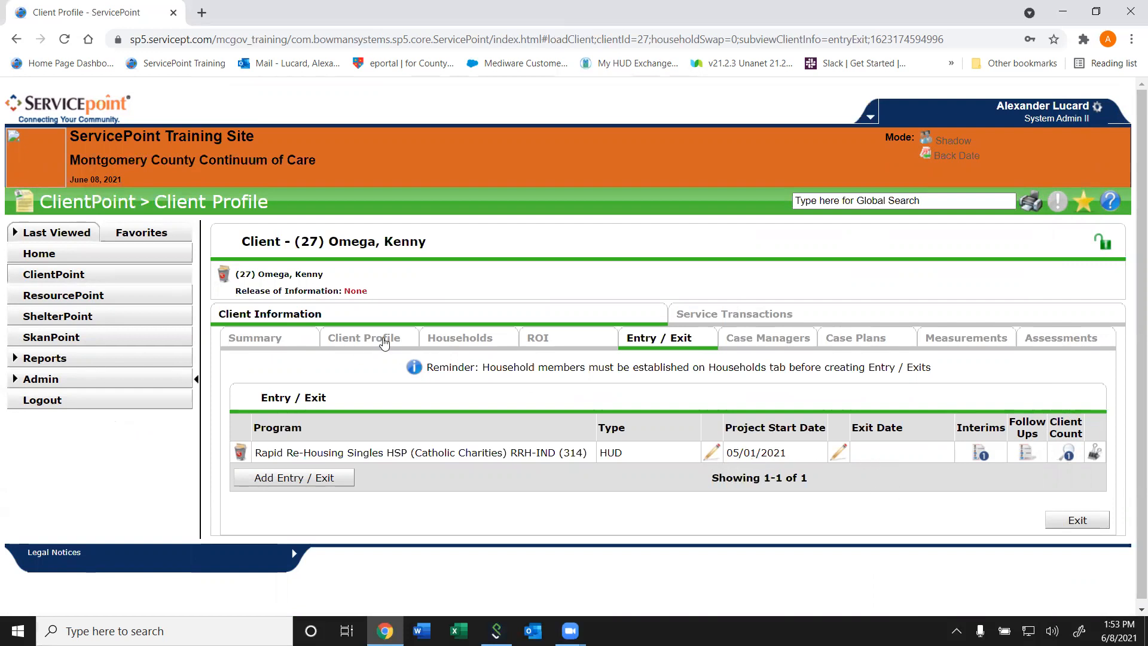
- Delete the Female answer from the Gender (APR) history in the CES Housing Placement Assessment on the client summary
click(266, 337)
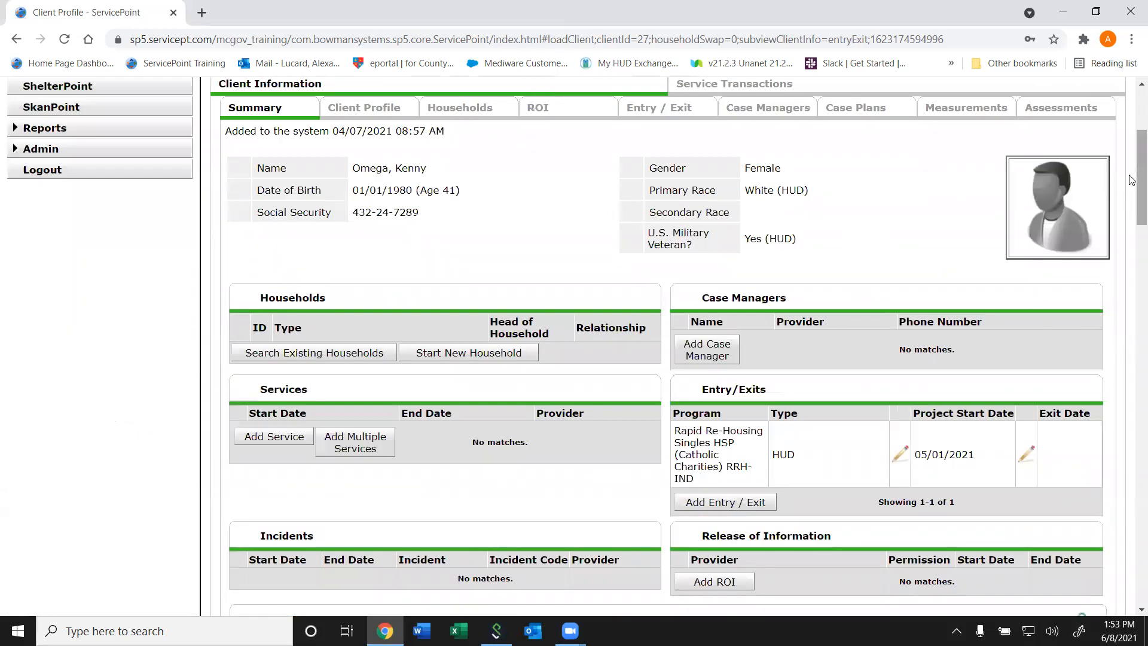
scroll(647, 299, down, 8)
scroll(647, 299, up, 1)
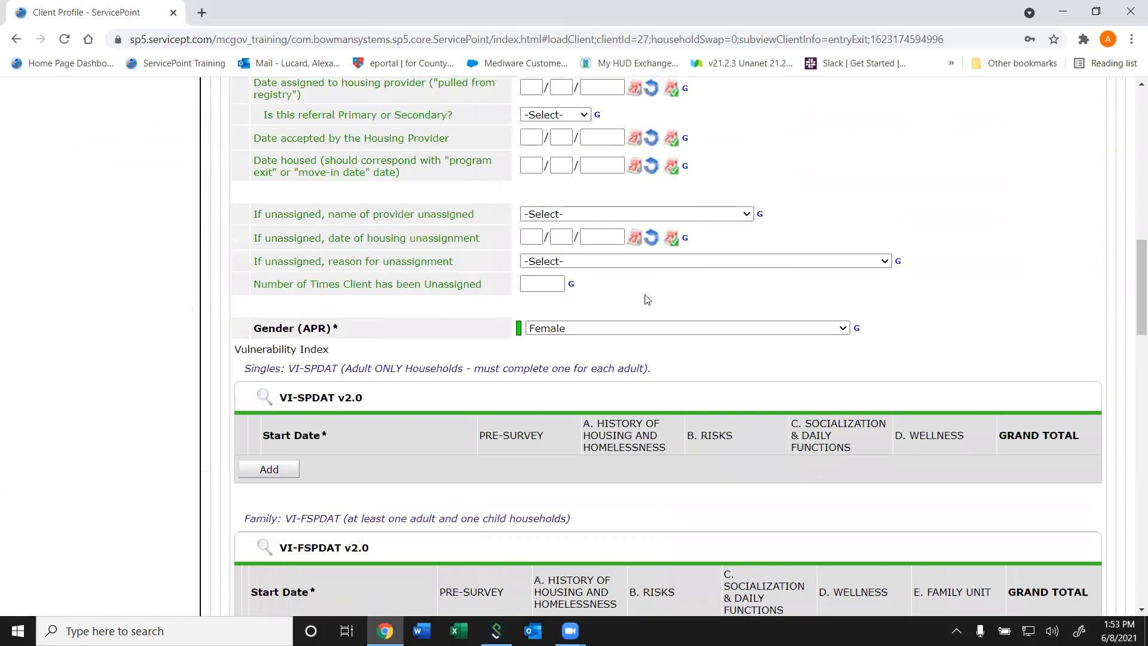
click(519, 329)
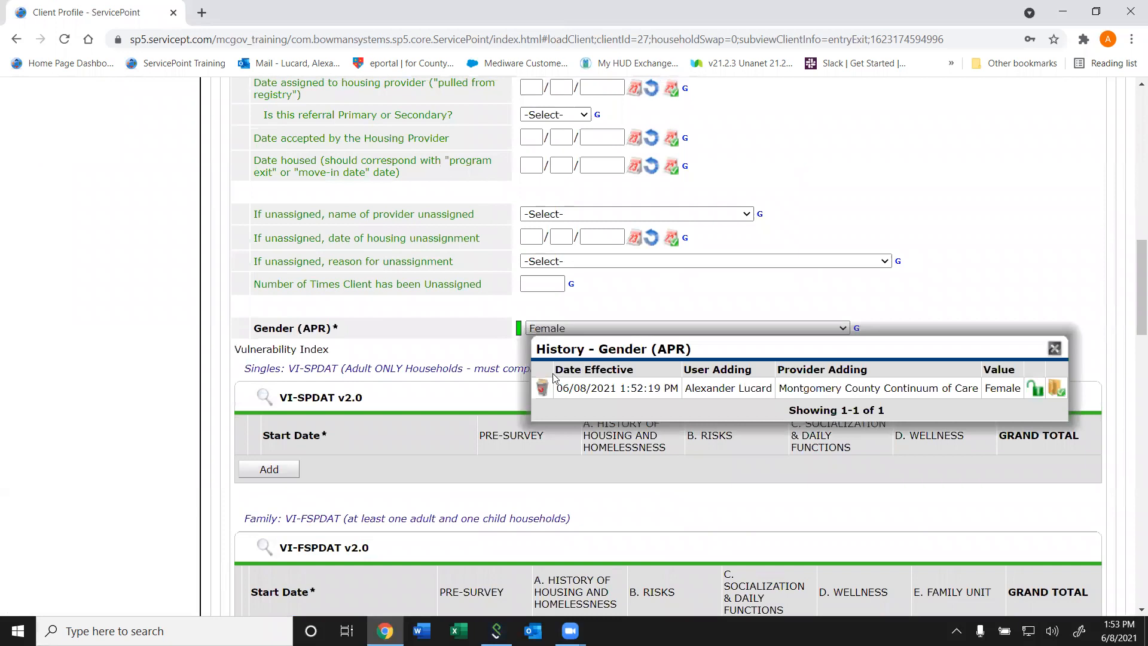
click(543, 388)
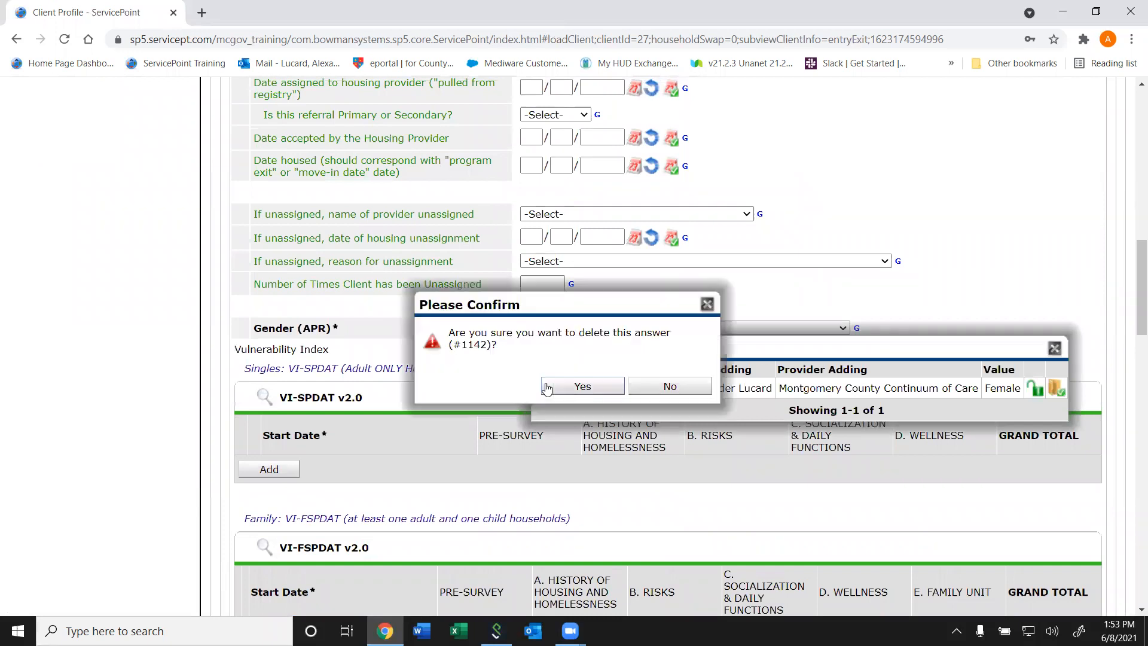
click(571, 388)
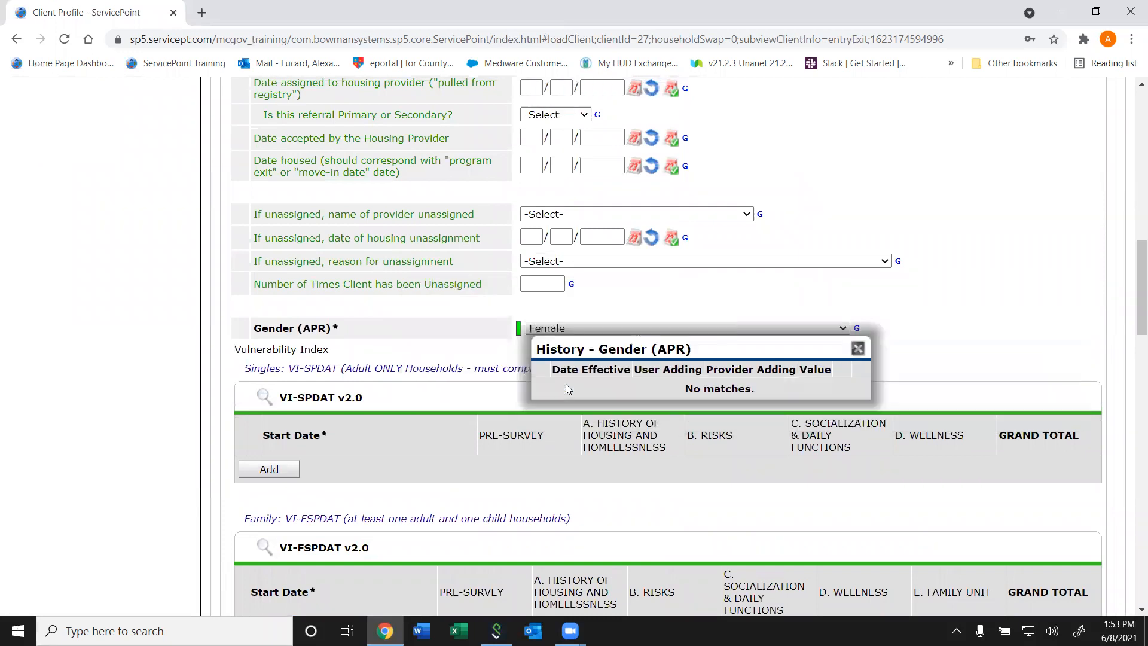
click(858, 348)
- Review the project start date under Entry/Exits and look through the CES Housing Placement Assessment outside Back Date Mode
drag(1141, 281, 1142, 196)
drag(986, 311, 917, 309)
click(936, 309)
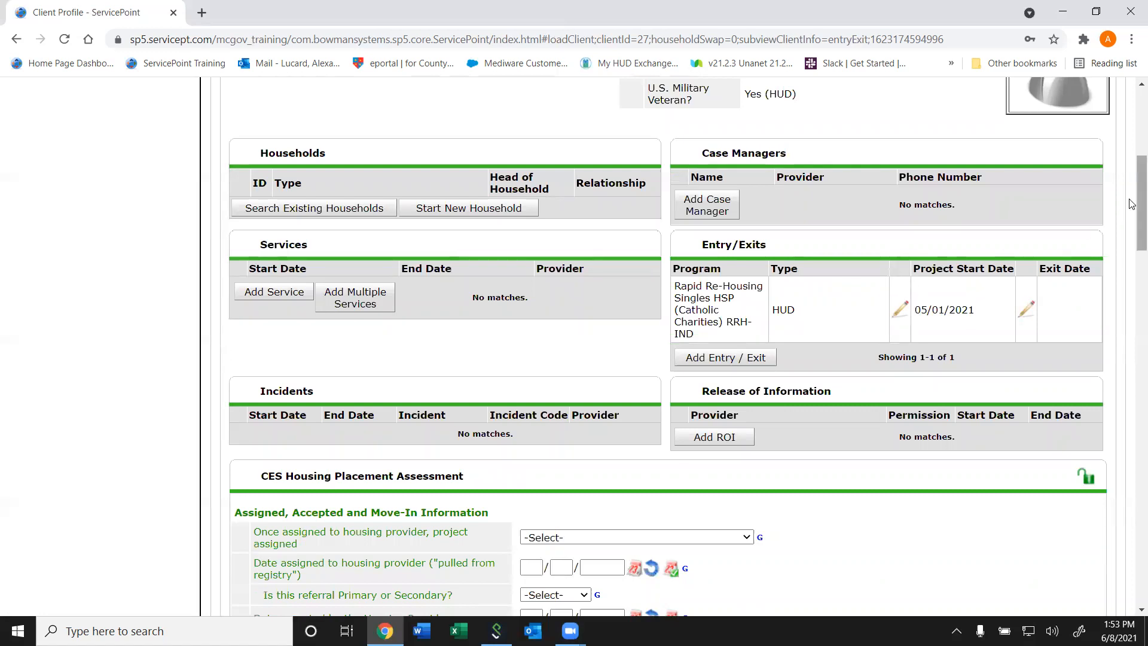
mouse_move(1132, 205)
mouse_down()
mouse_move(1132, 395)
mouse_move(1132, 183)
mouse_up()
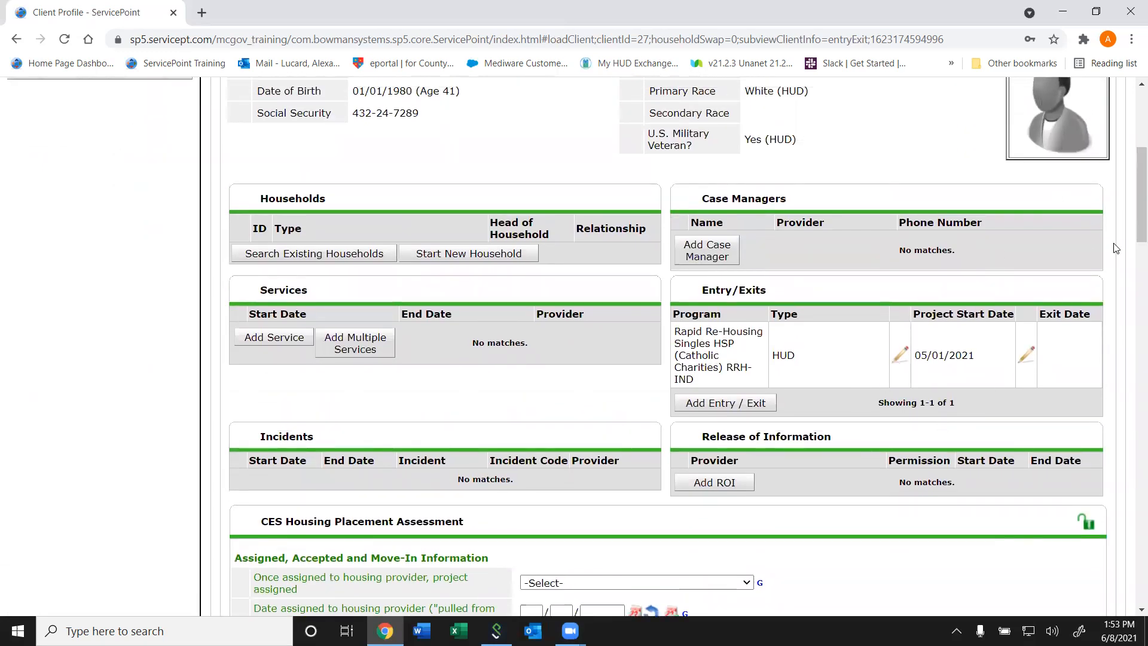
scroll(1131, 297, down, 15)
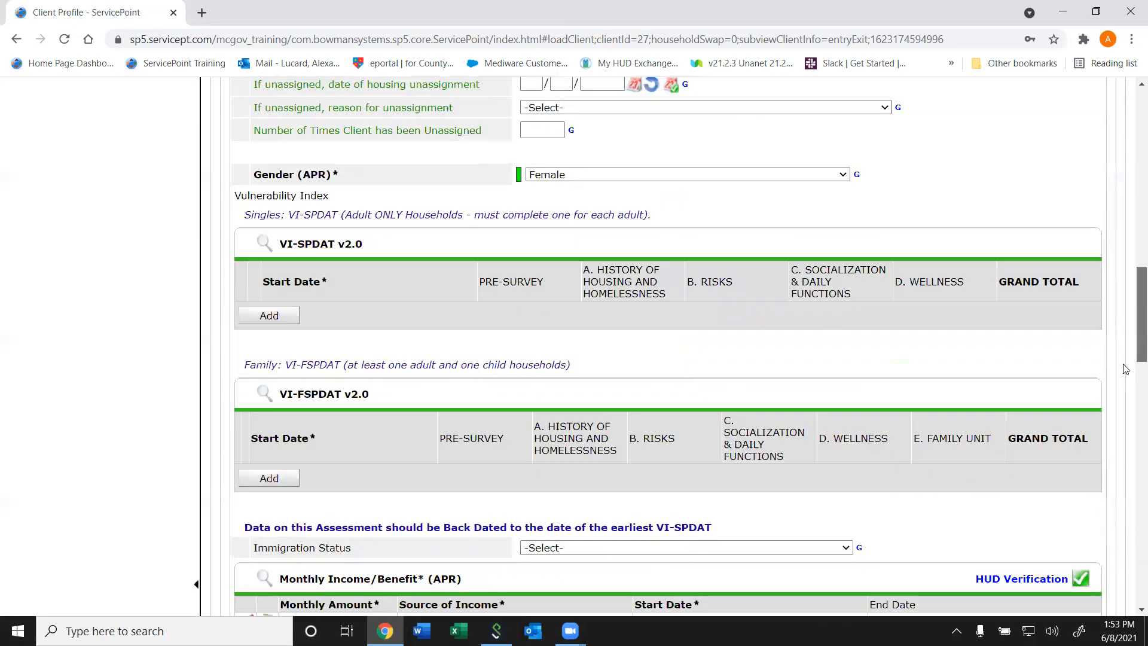
scroll(1113, 457, down, 3)
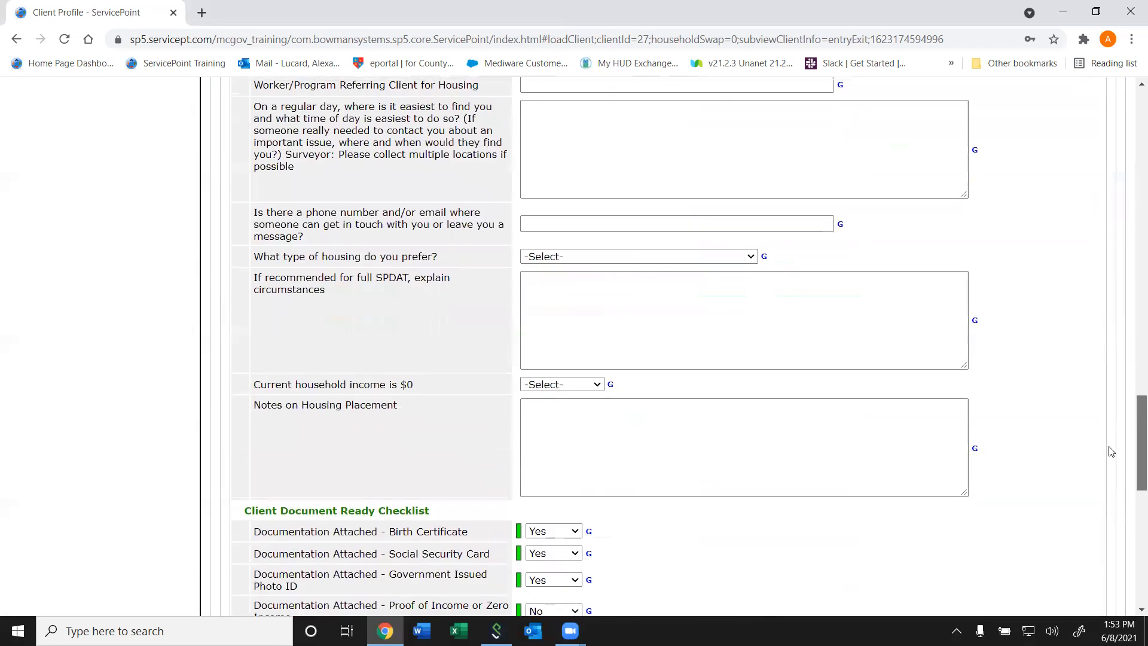
scroll(1111, 392, up, 9)
scroll(1110, 392, down, 2)
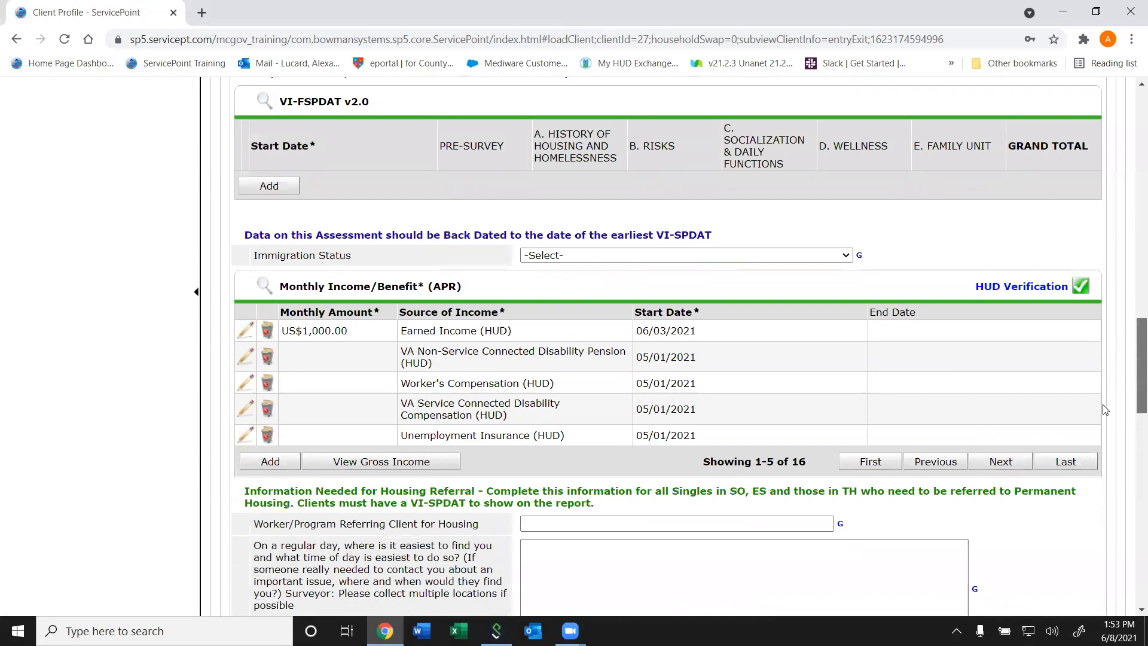
scroll(1106, 401, up, 12)
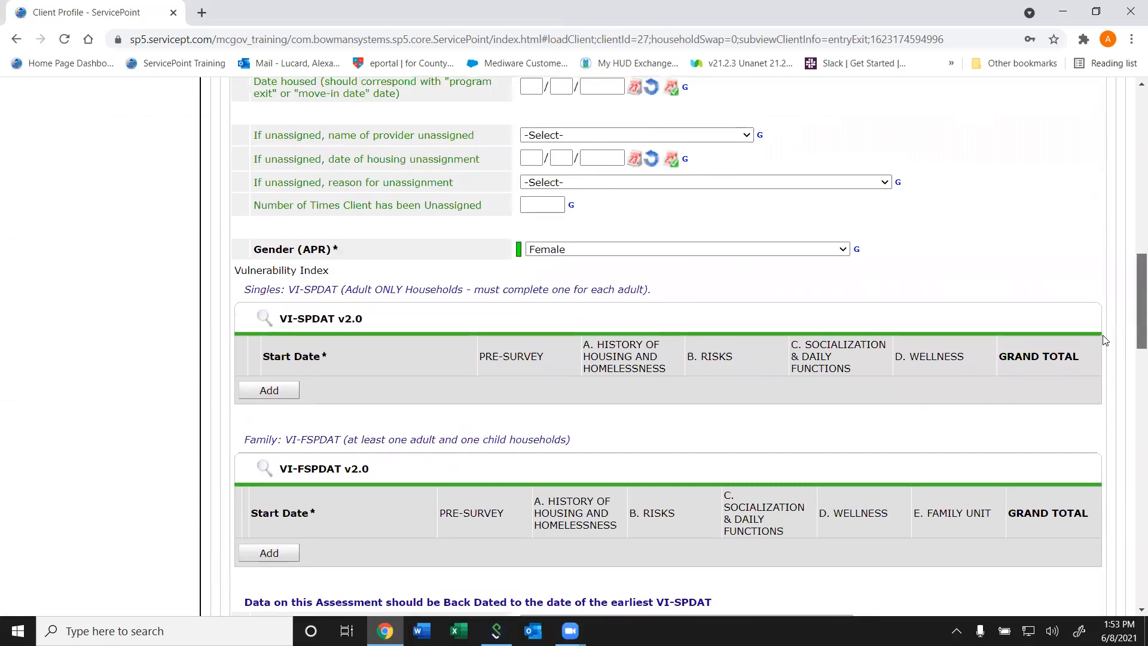
scroll(1102, 299, down, 6)
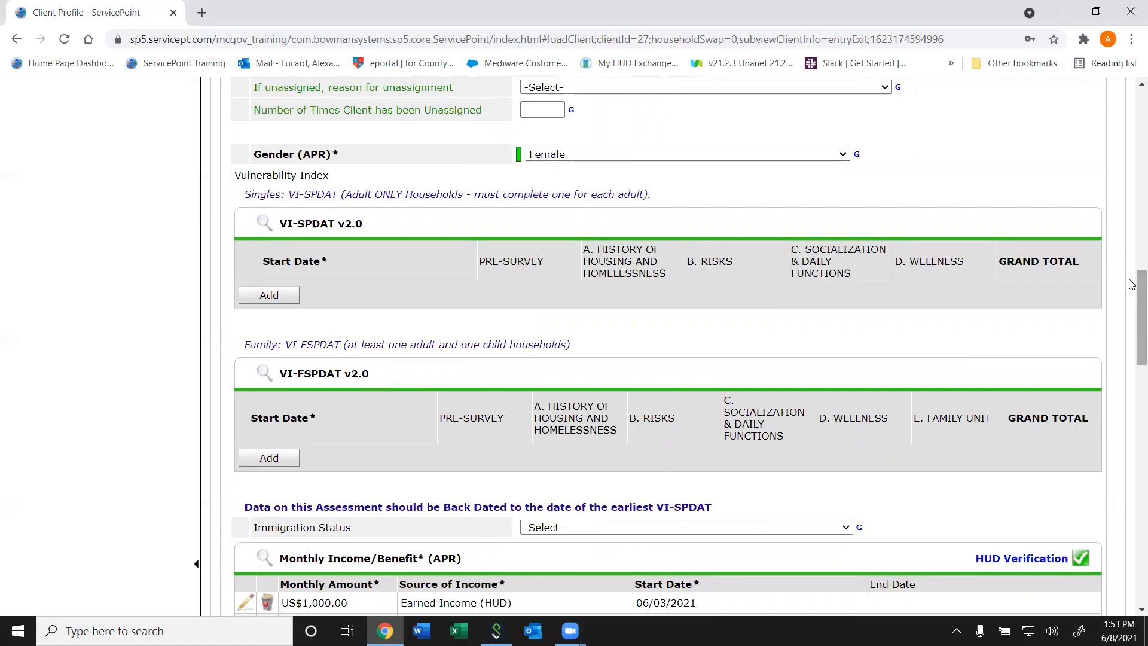
drag(1132, 293, 1131, 120)
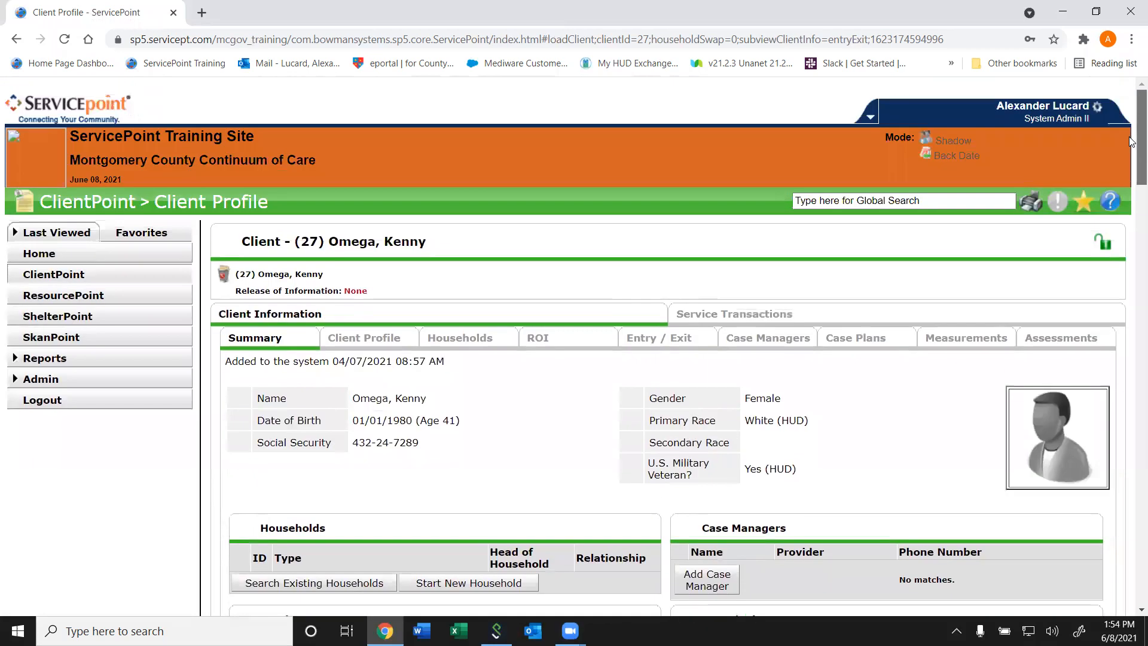
- Turn on Back Date Mode for 05/01/2021
click(952, 157)
drag(397, 354, 360, 357)
text(05/01)
click(668, 392)
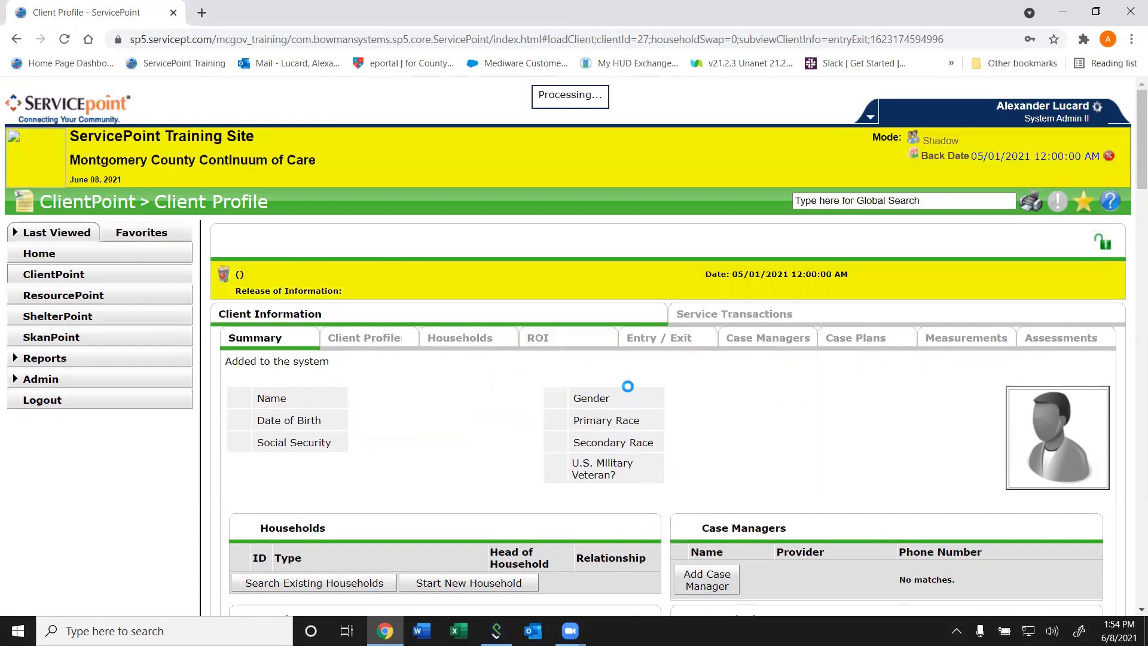
- Look through the back-dated client profile, including the Monthly Income/Benefit records, document checks and client notes
click(391, 115)
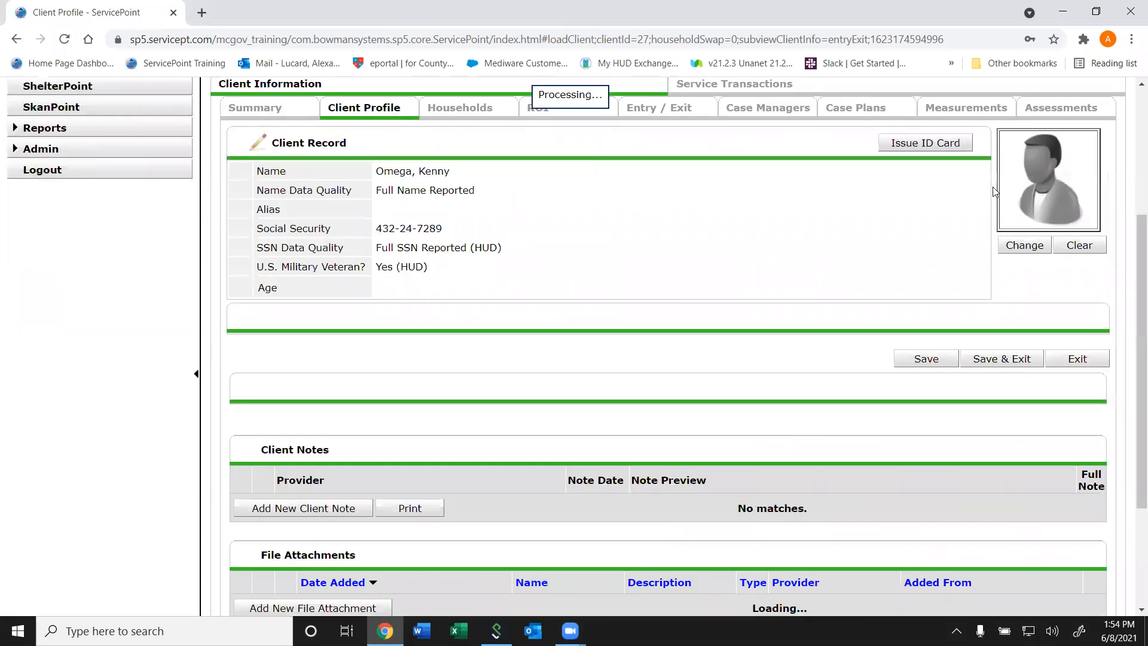
drag(1132, 156, 1103, 319)
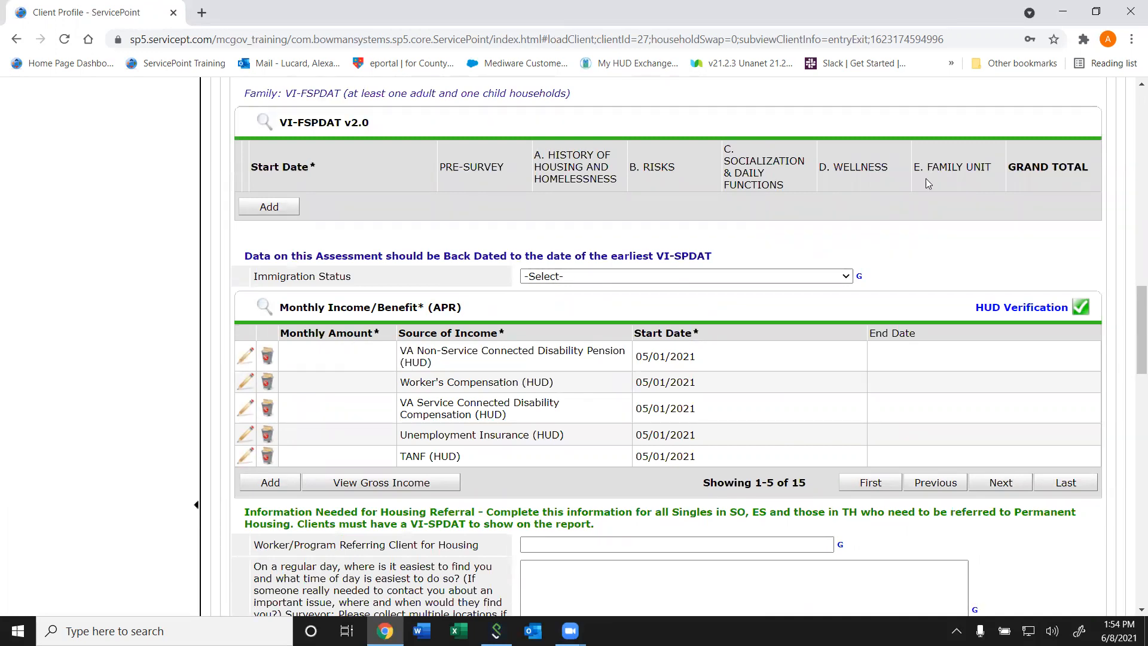
drag(1140, 328, 1119, 312)
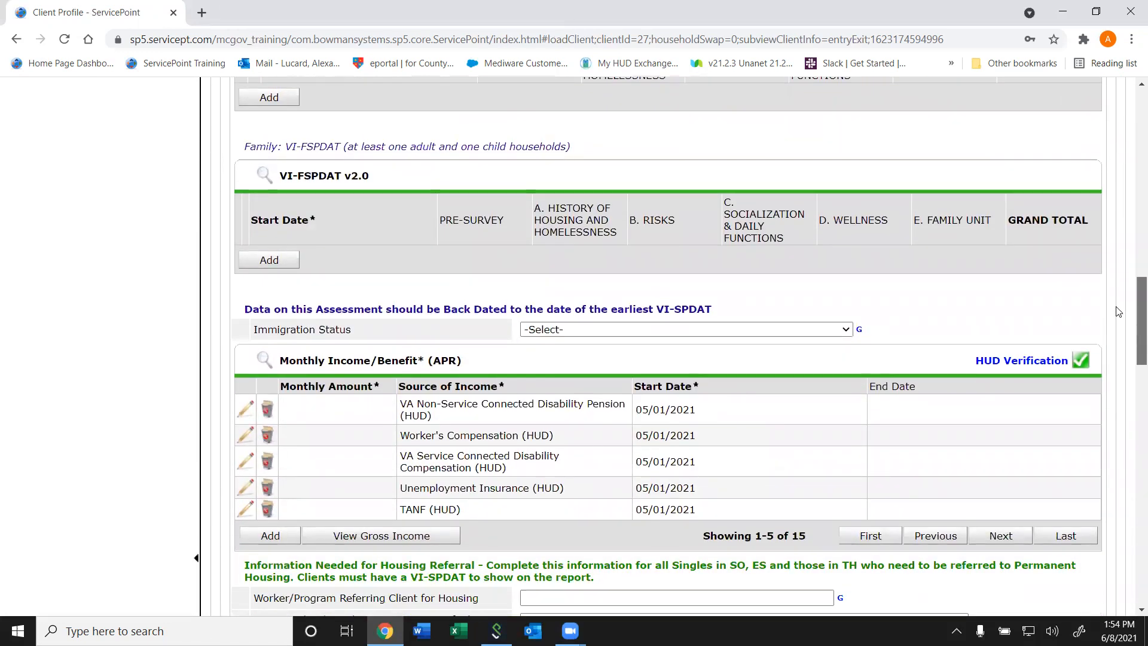
drag(1119, 311, 1132, 539)
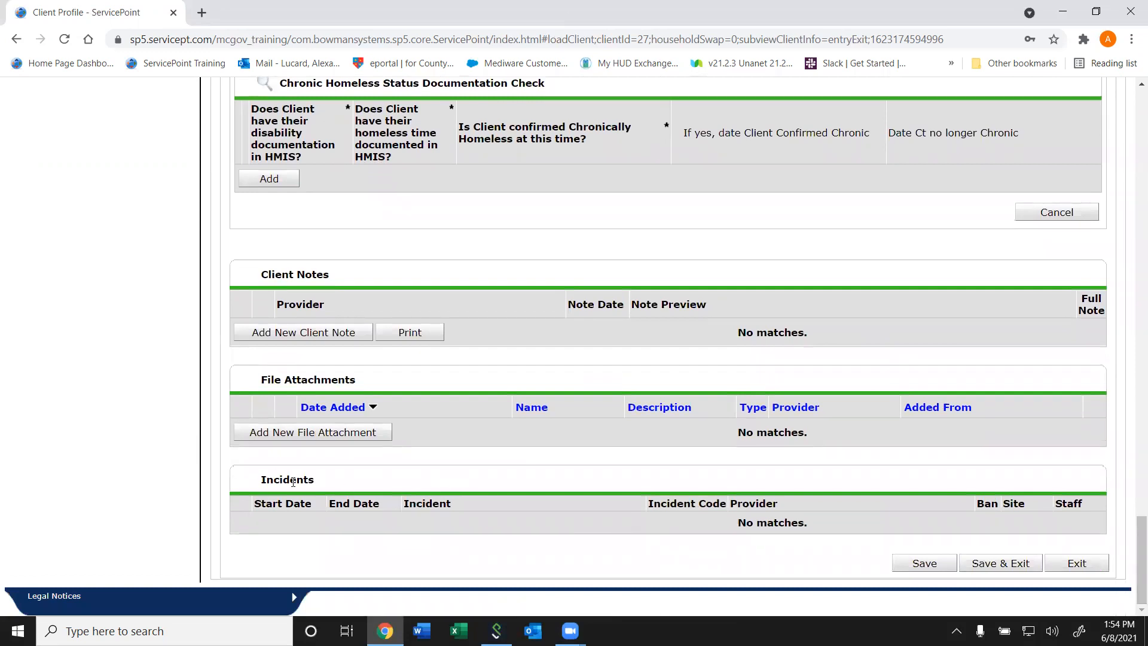
click(1133, 449)
drag(1132, 449, 922, 130)
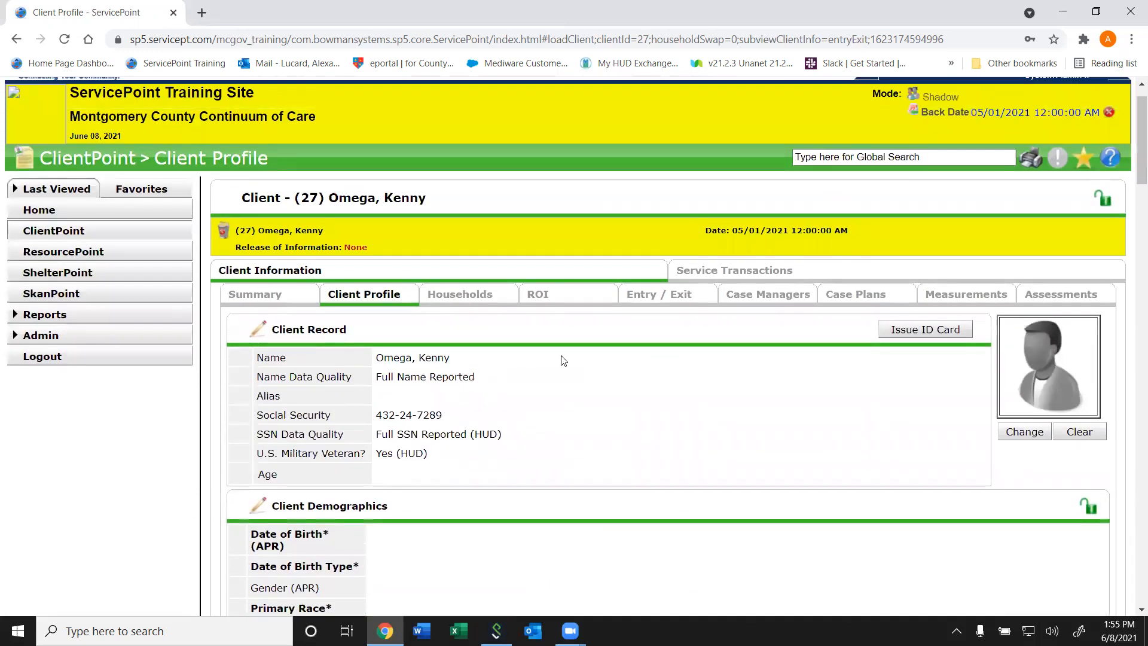
- Look over the client's Households, ROI, Entry / Exit, Case Managers, Service Transactions, Case Plans and Measurements sections in Back Date Mode
click(461, 298)
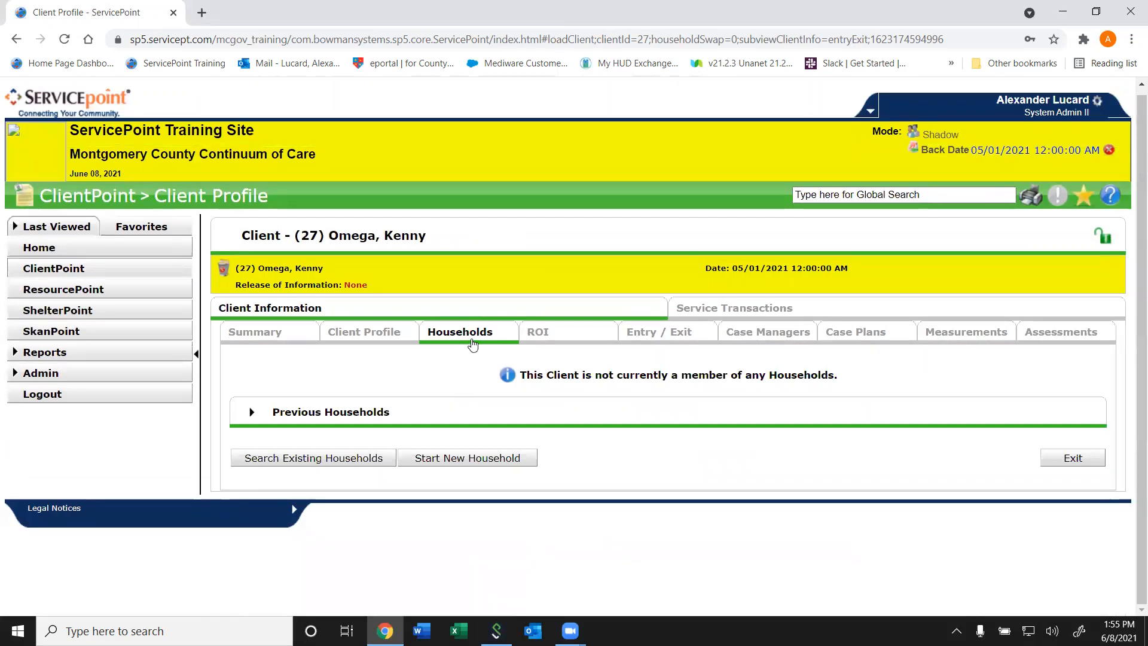
click(546, 331)
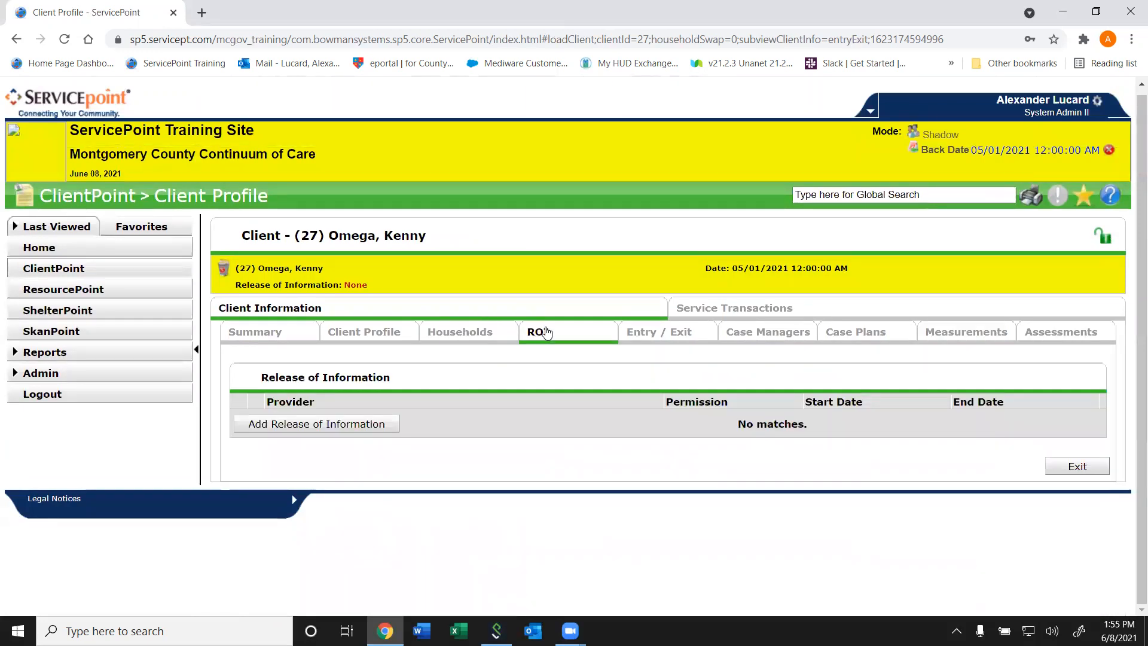
click(651, 337)
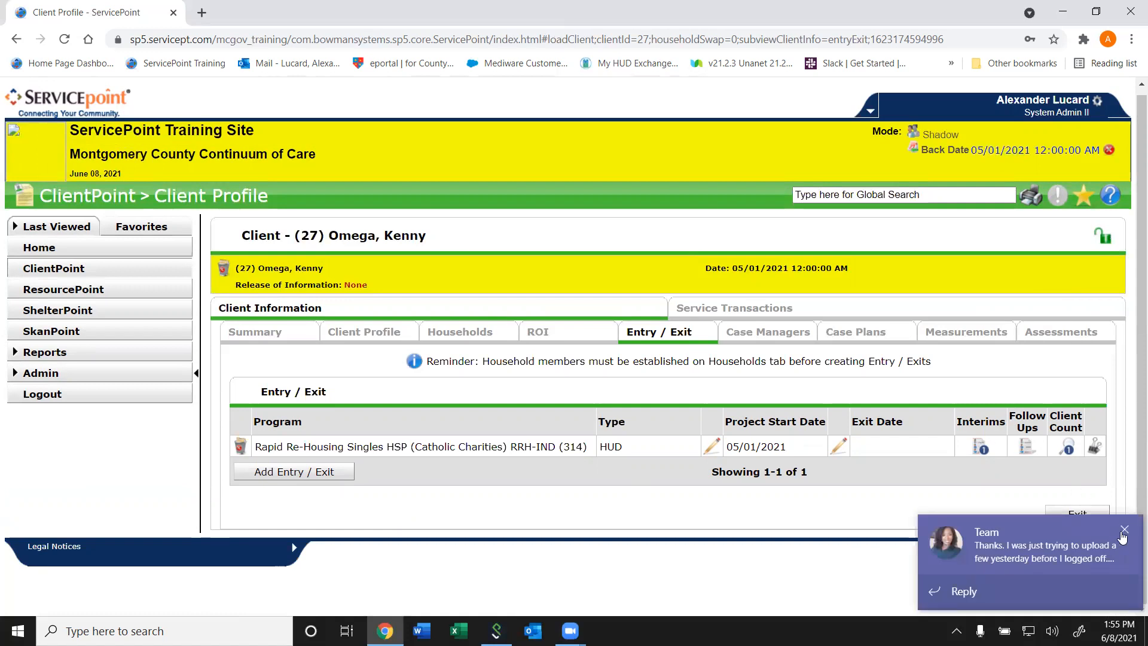
click(771, 339)
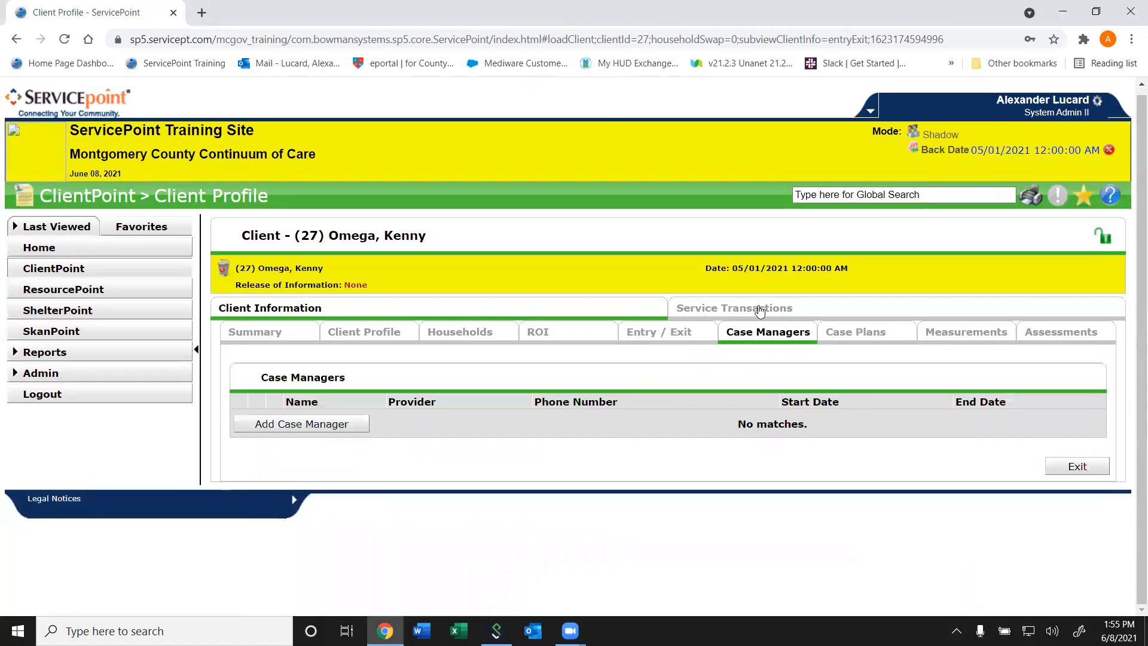
click(761, 308)
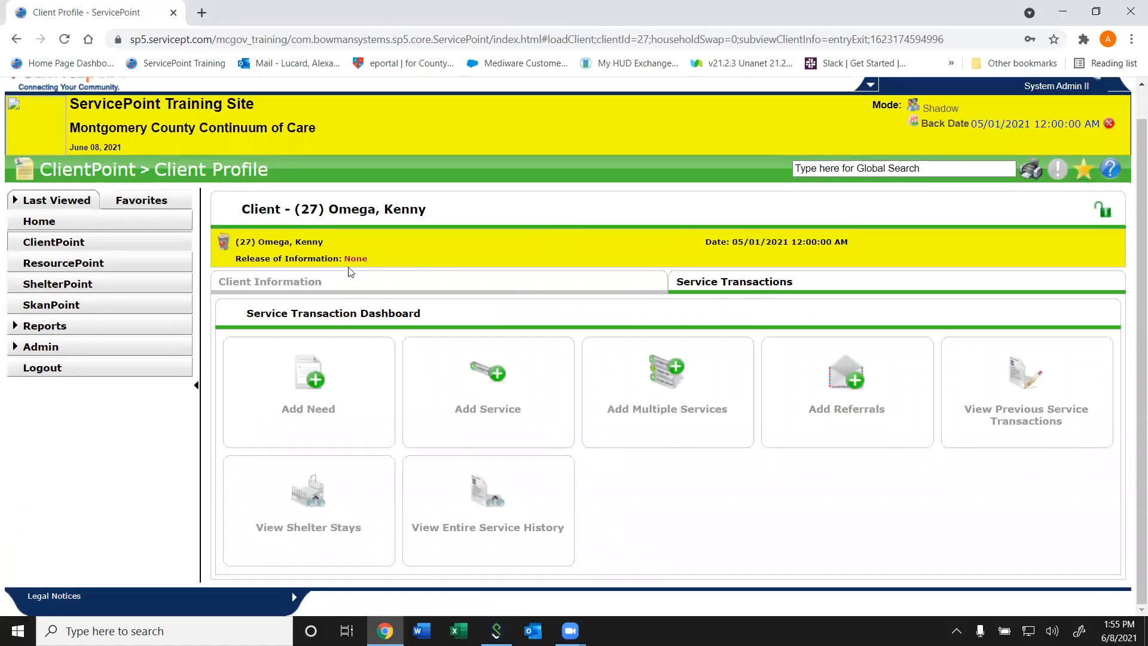
click(340, 280)
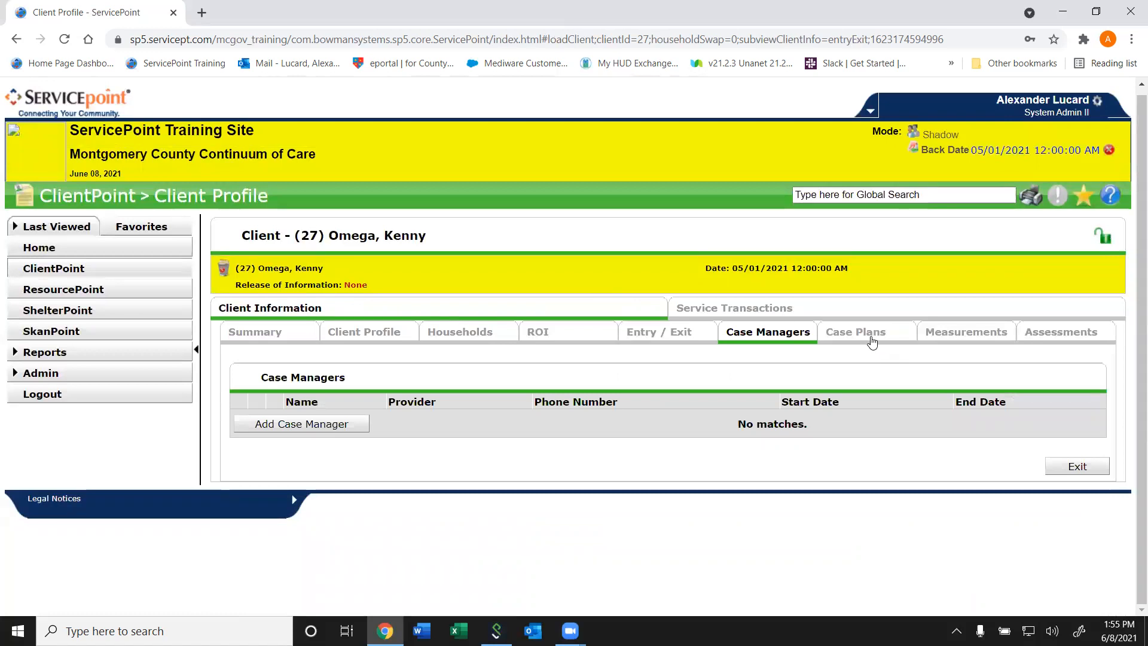
click(873, 341)
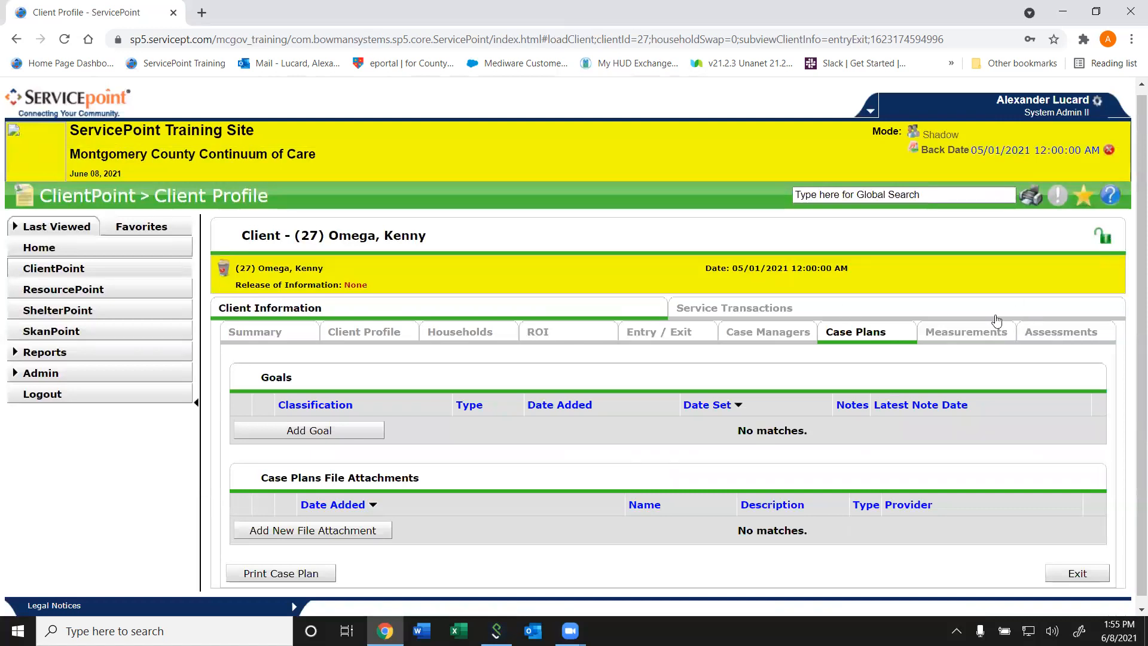
click(945, 337)
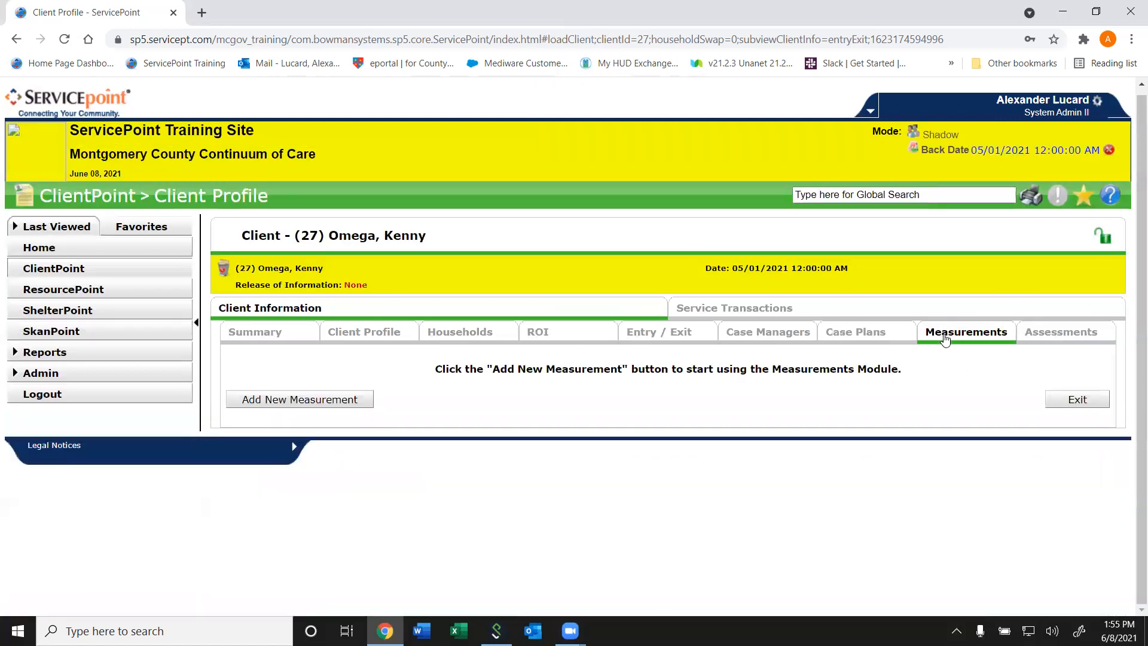
- Examine the measurement tool choices and the back-dated date in a new measurement form, and leave it without saving
click(342, 399)
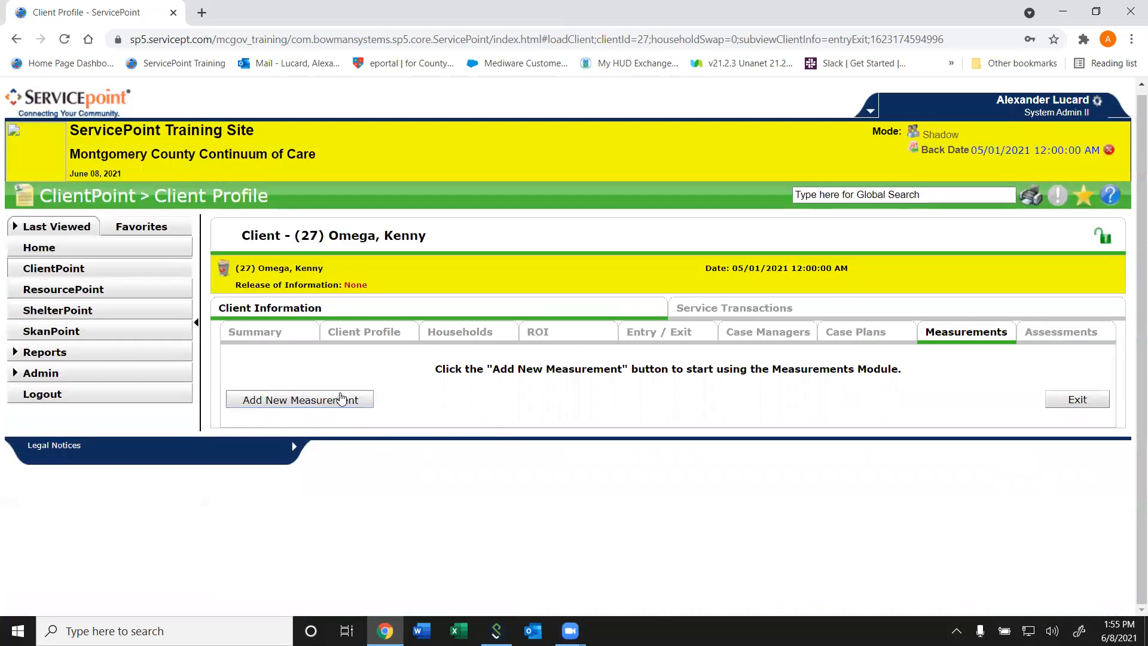
click(446, 207)
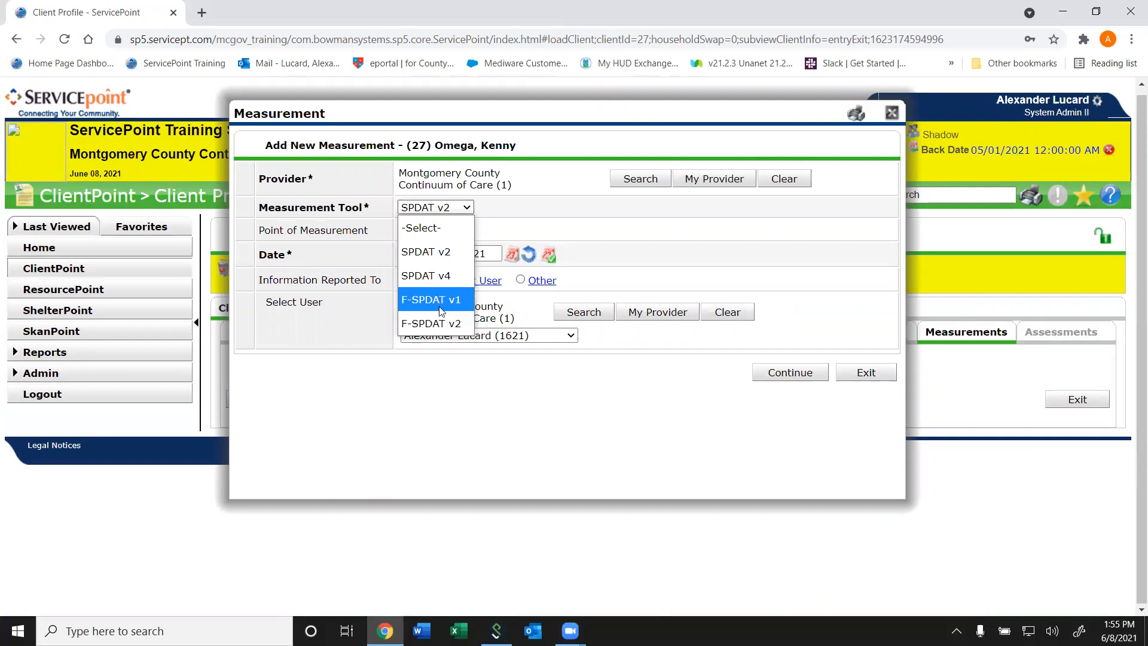
click(846, 367)
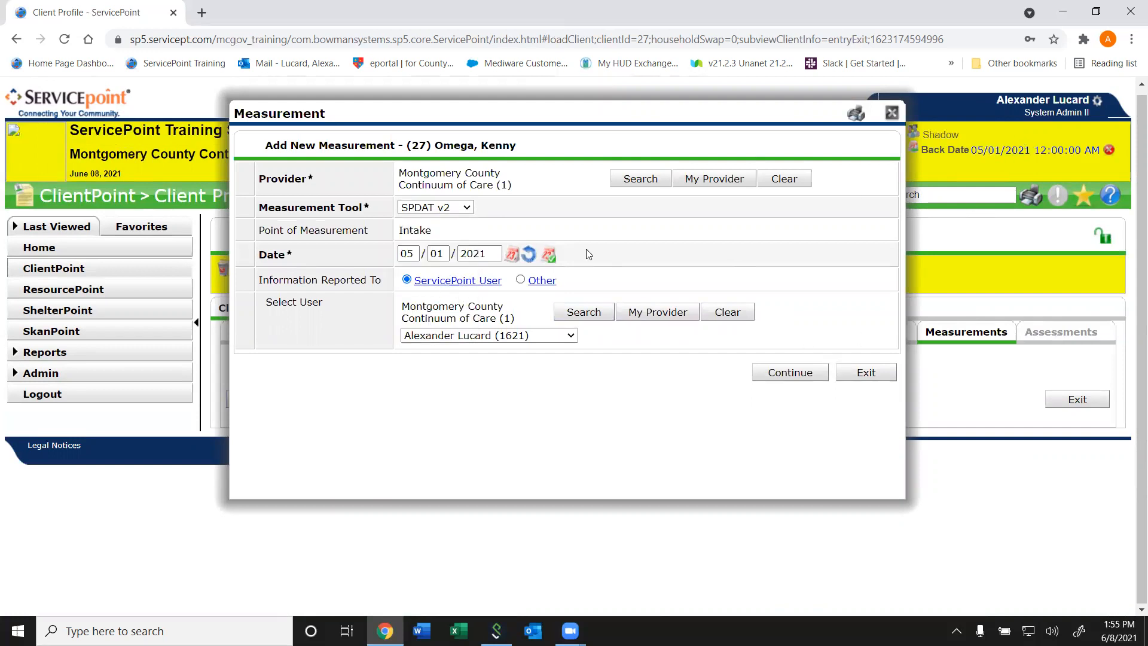
drag(686, 101, 733, 218)
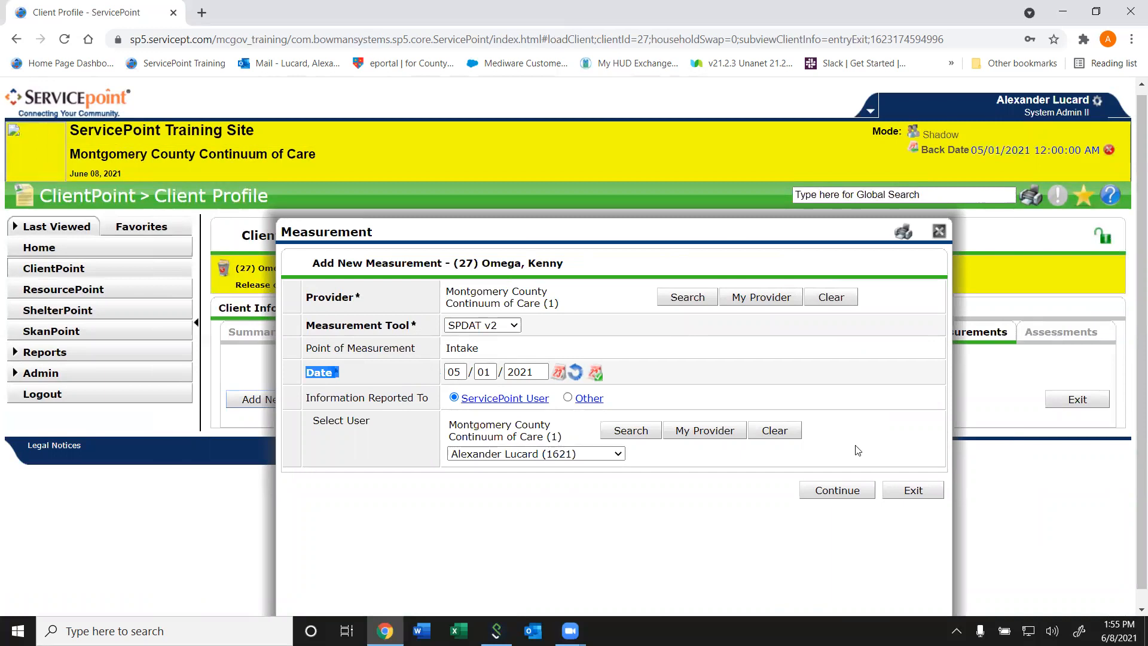
click(914, 490)
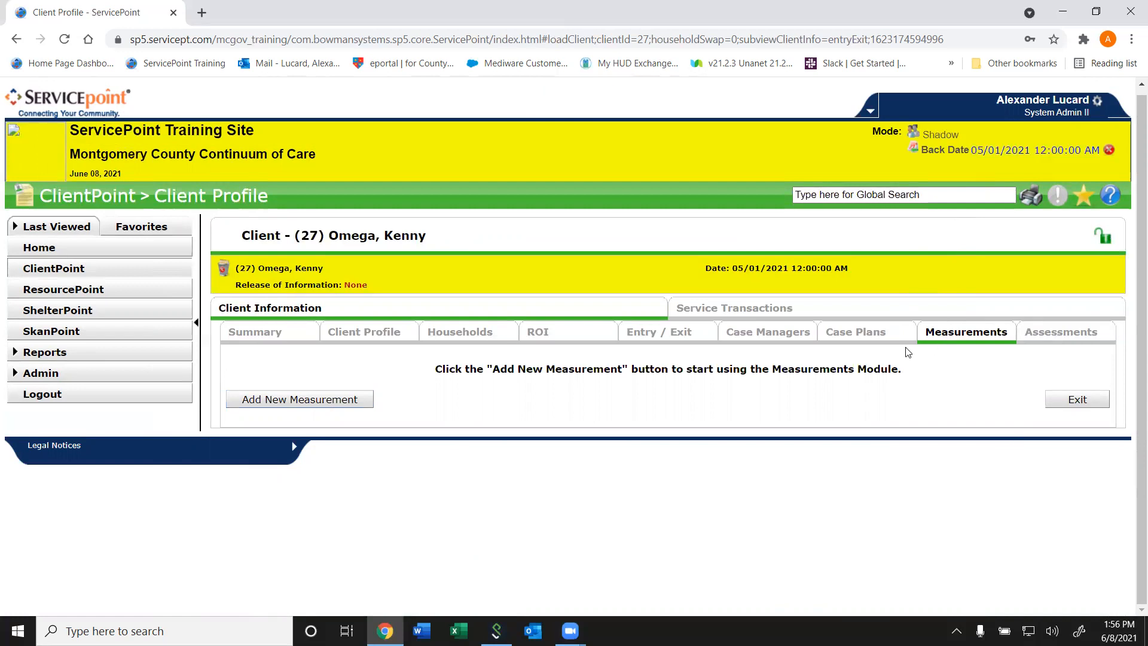
- Look through the assessment types available in the client's Assessments section without changing the selected assessment
click(1045, 333)
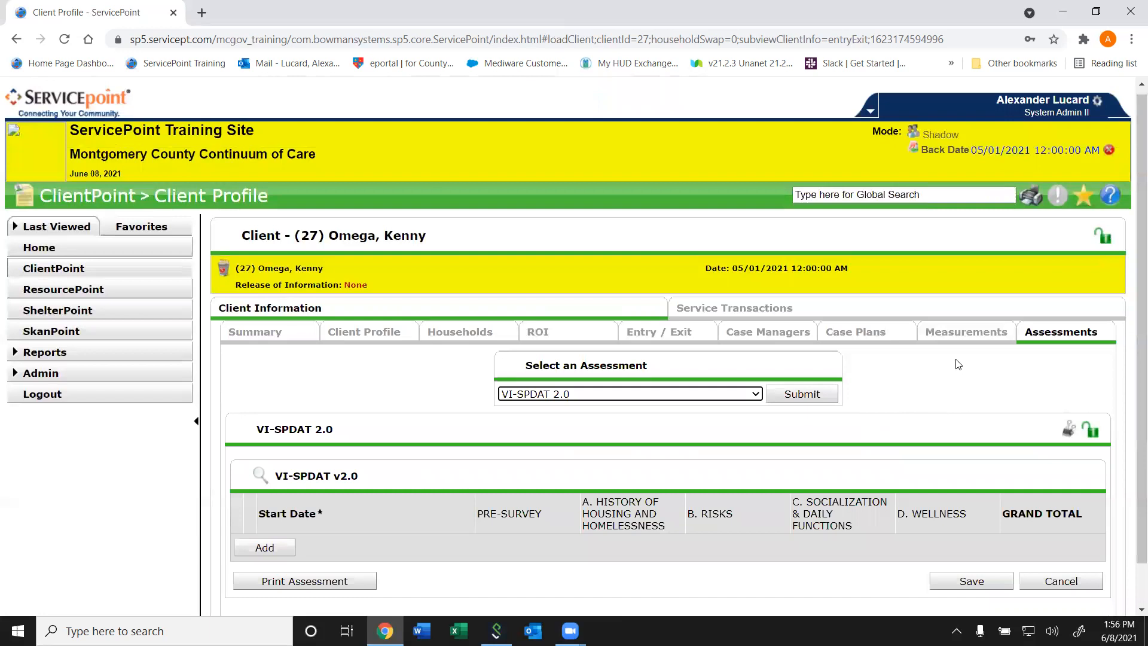
click(710, 399)
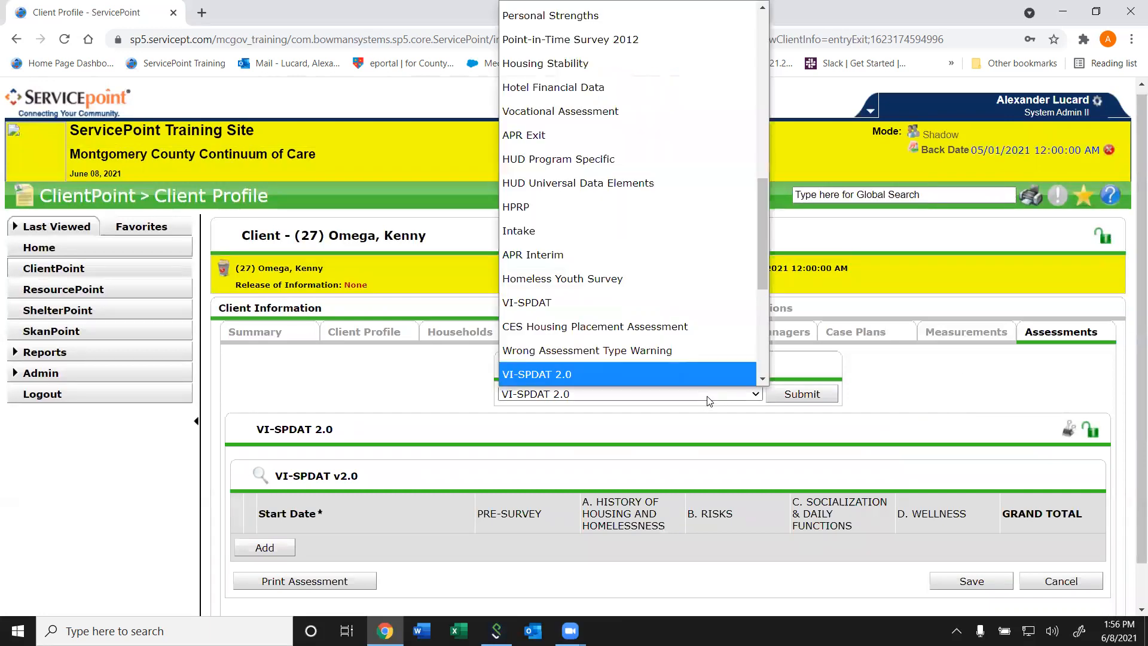
scroll(702, 377, down, 1)
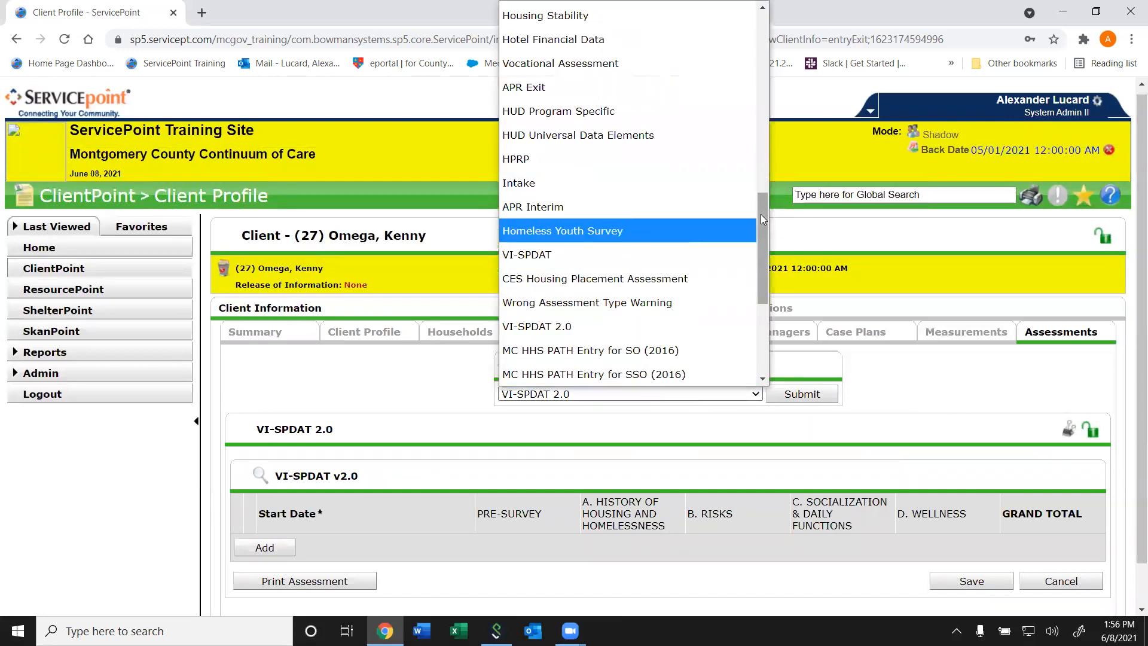
drag(761, 219, 741, 134)
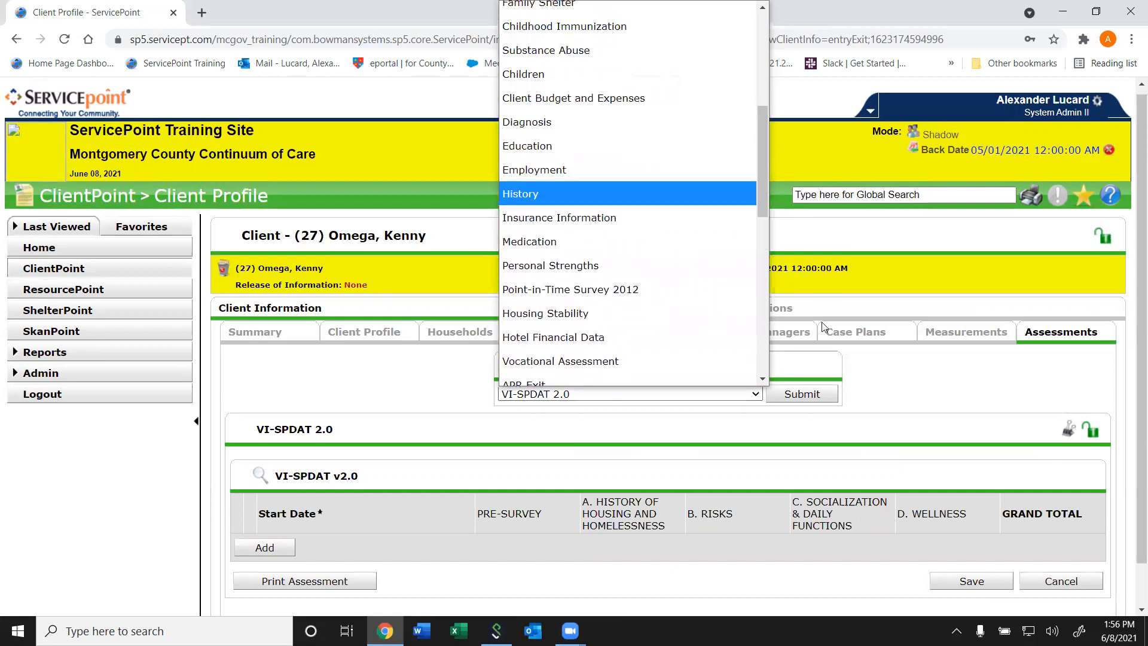
click(908, 414)
click(721, 397)
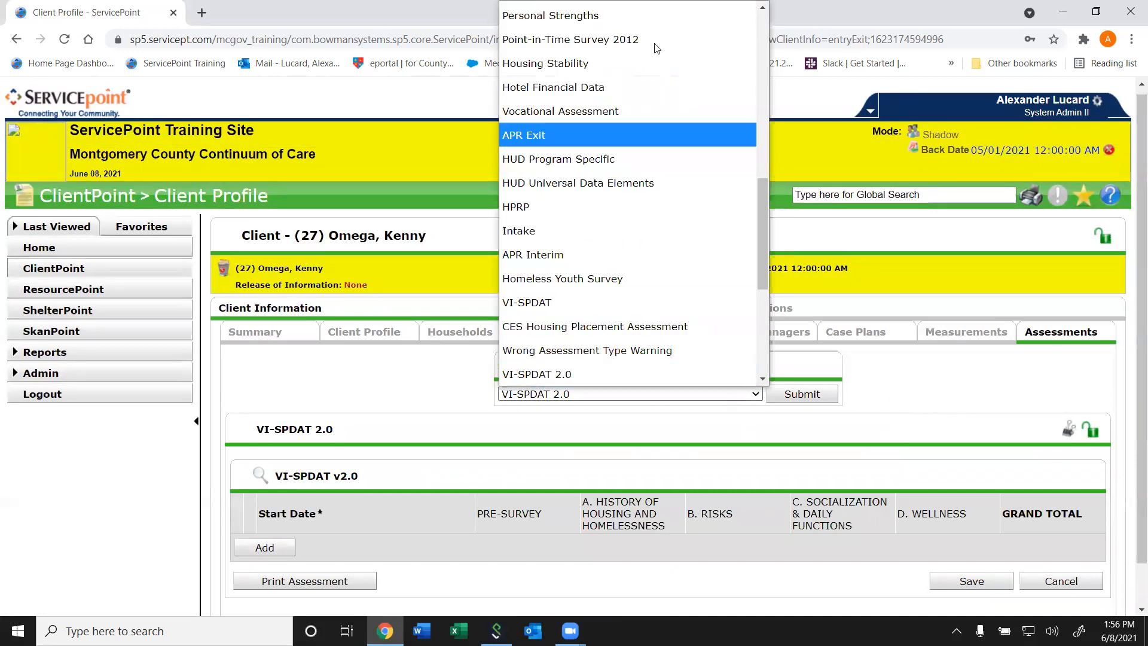
click(950, 403)
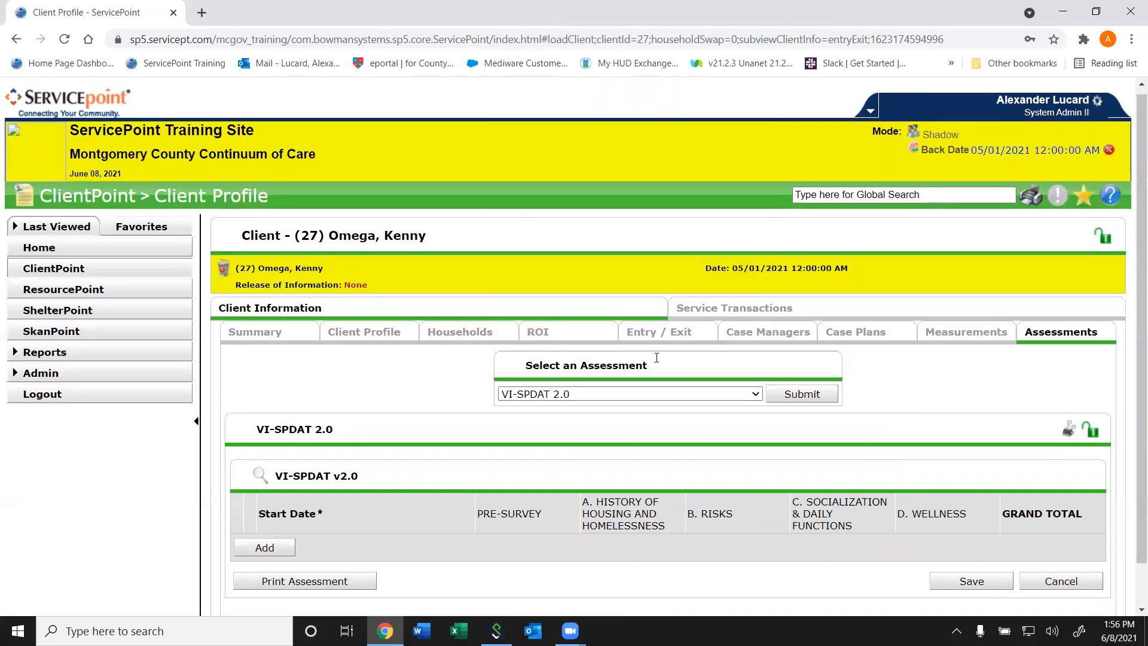
- Look at the client's Entry / Exit record and go through the full assessment list again, as far as COVID-19 Survey
click(669, 338)
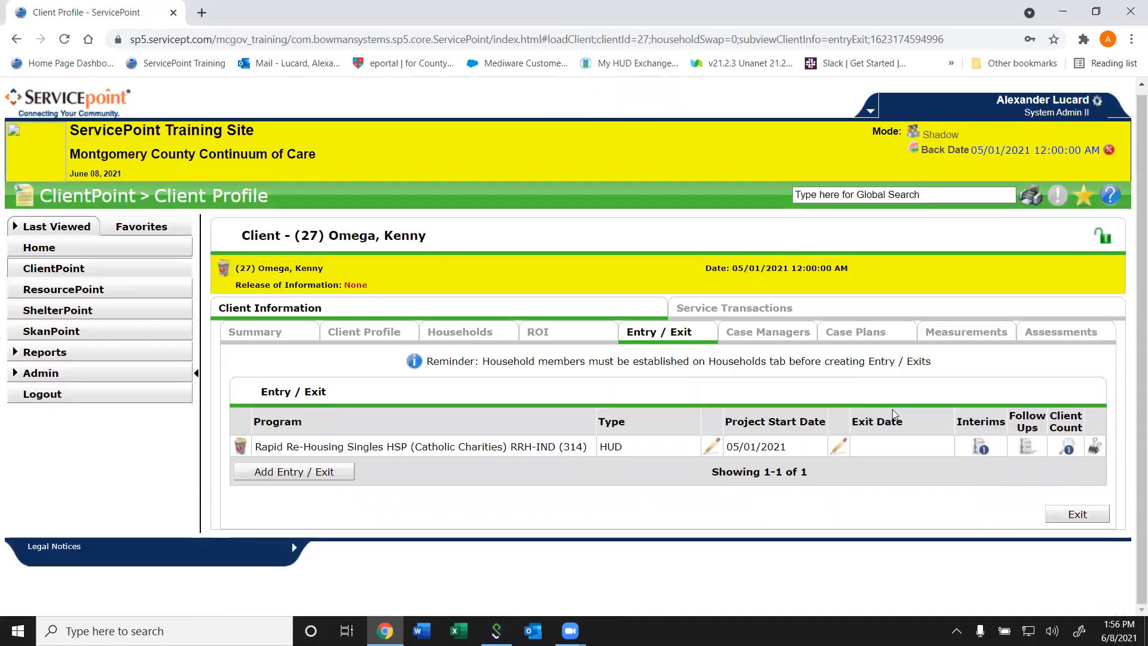
click(1062, 333)
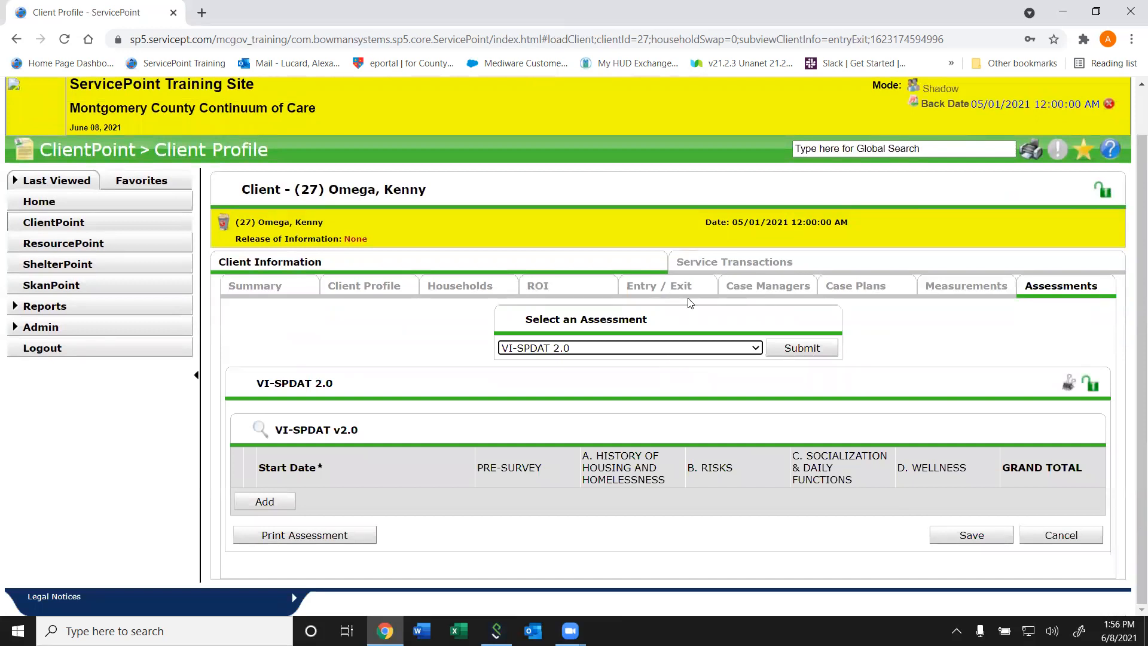
click(686, 352)
scroll(718, 287, down, 1)
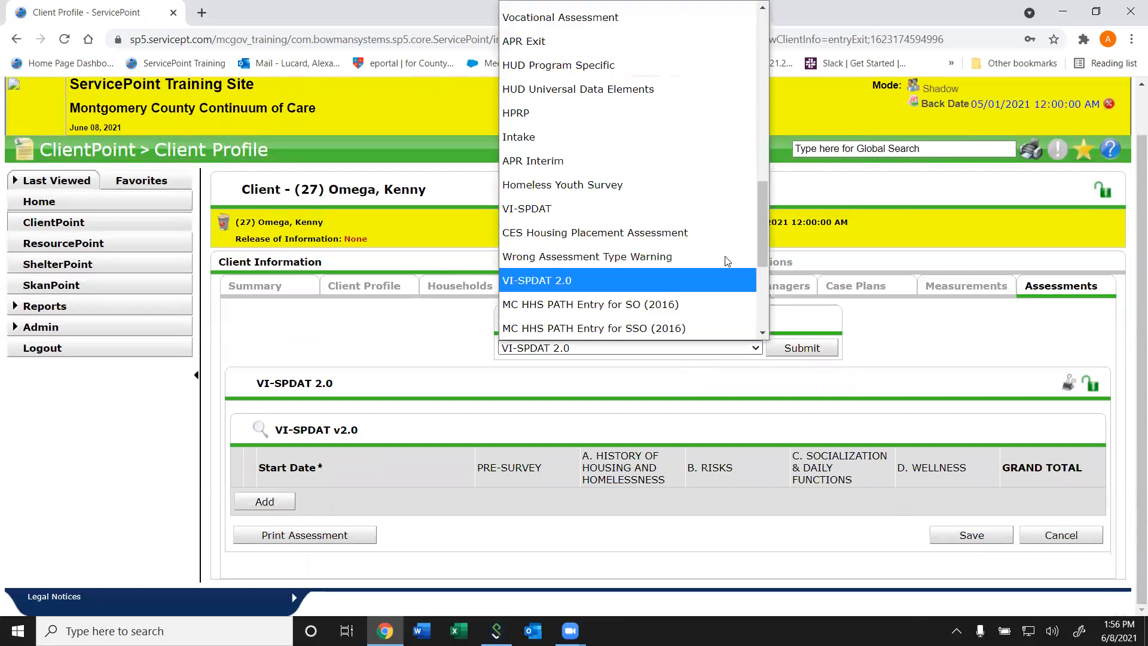
drag(767, 237, 747, 162)
scroll(745, 155, up, 2)
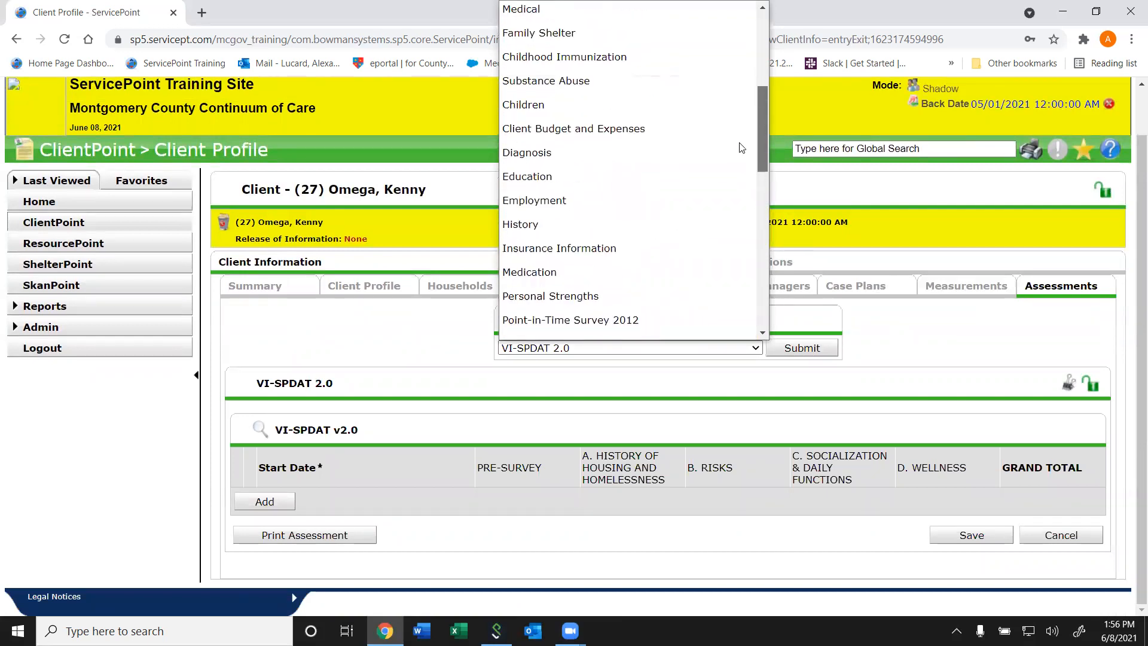
scroll(742, 156, down, 10)
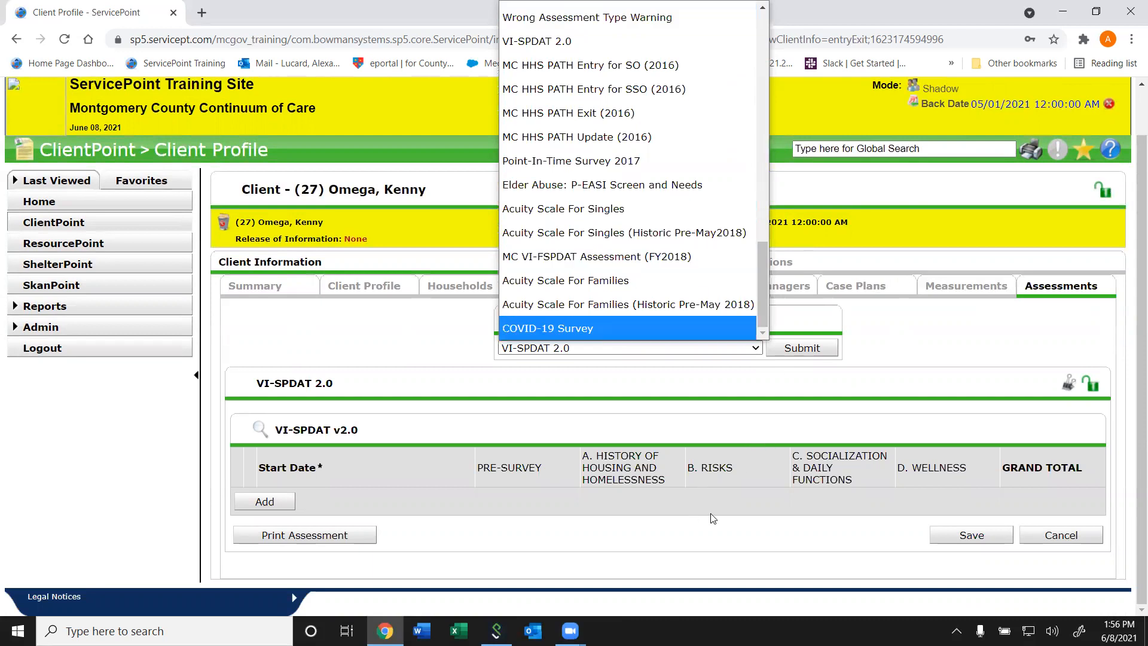
click(682, 452)
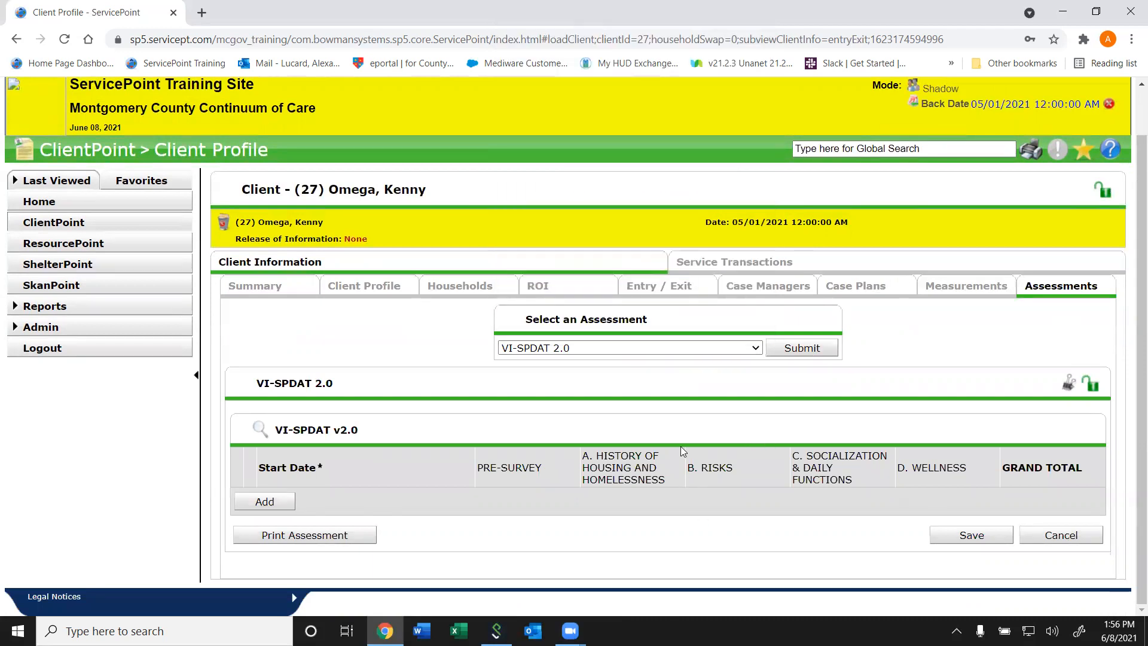
- Add an Update interim review dated 06/08/2021 to the client's Rapid Re-Housing Singles HSP entry
click(688, 292)
click(972, 449)
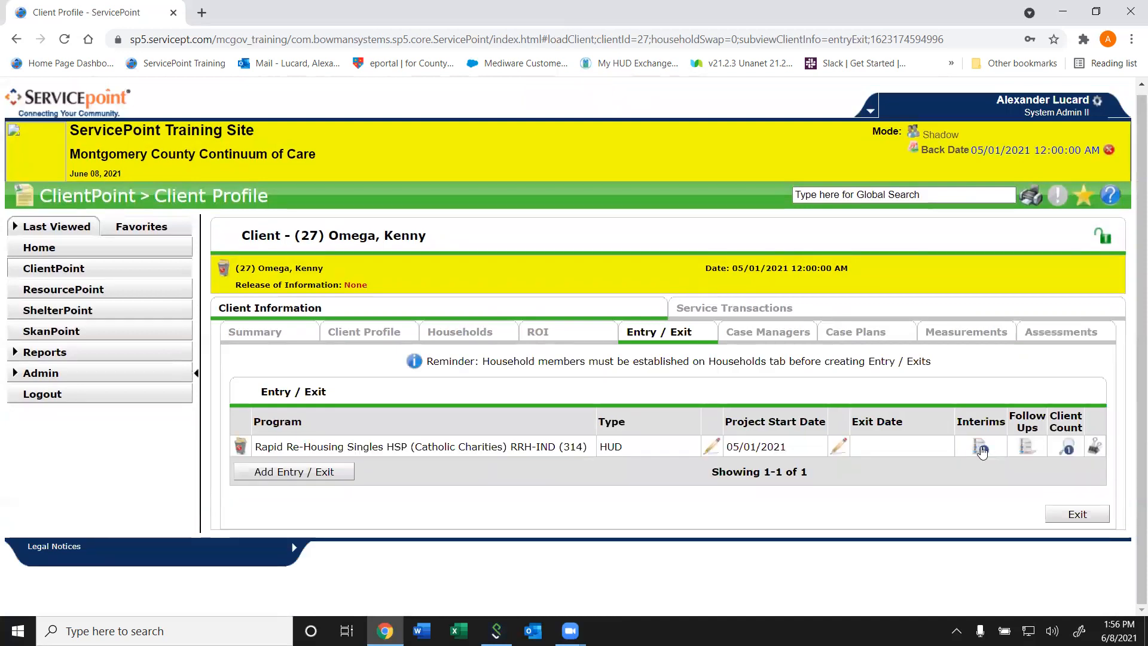
click(396, 346)
click(473, 228)
click(473, 309)
key(Tab)
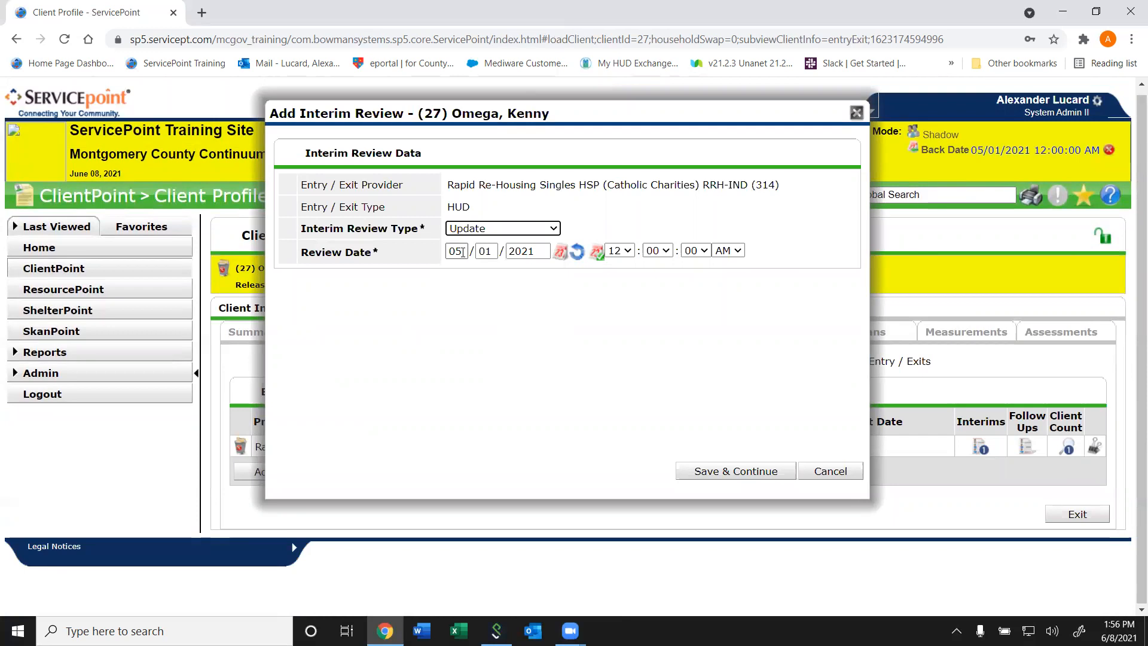
text(0608)
key(Tab)
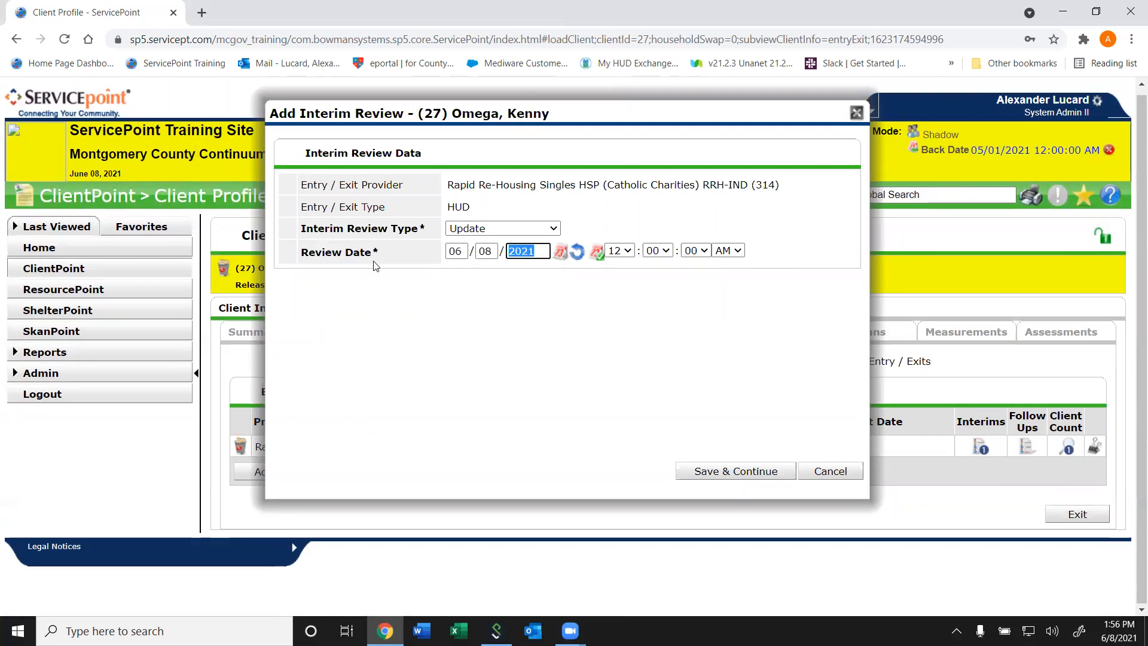
click(714, 472)
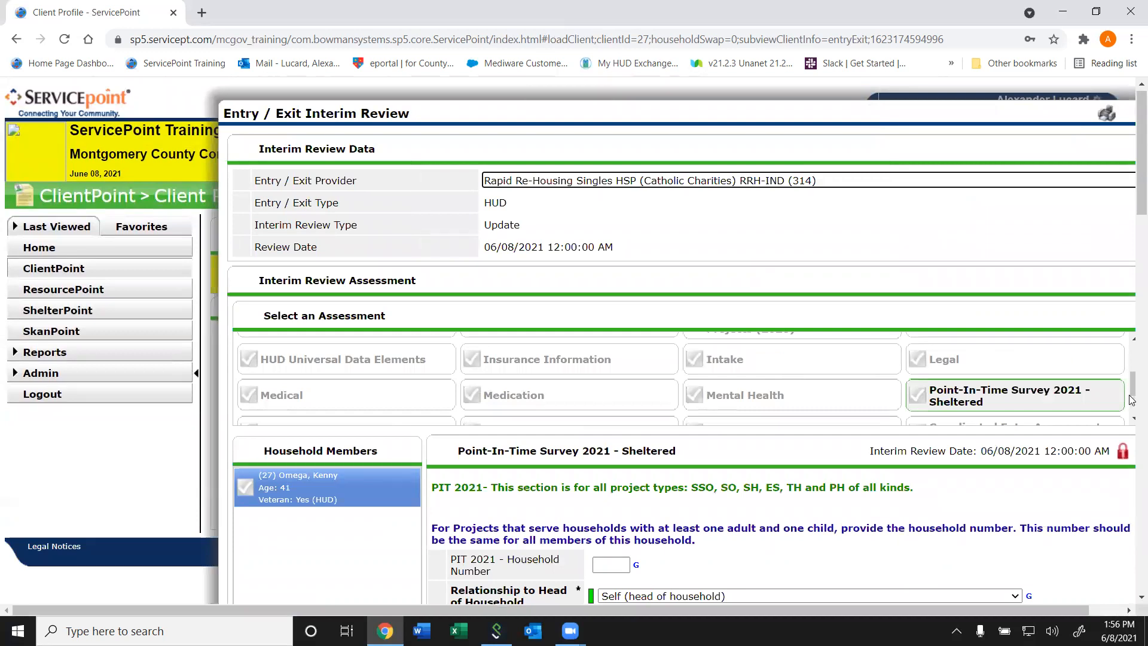
- Look over the assessments offered in the interim review and close the review
drag(1132, 393, 1122, 360)
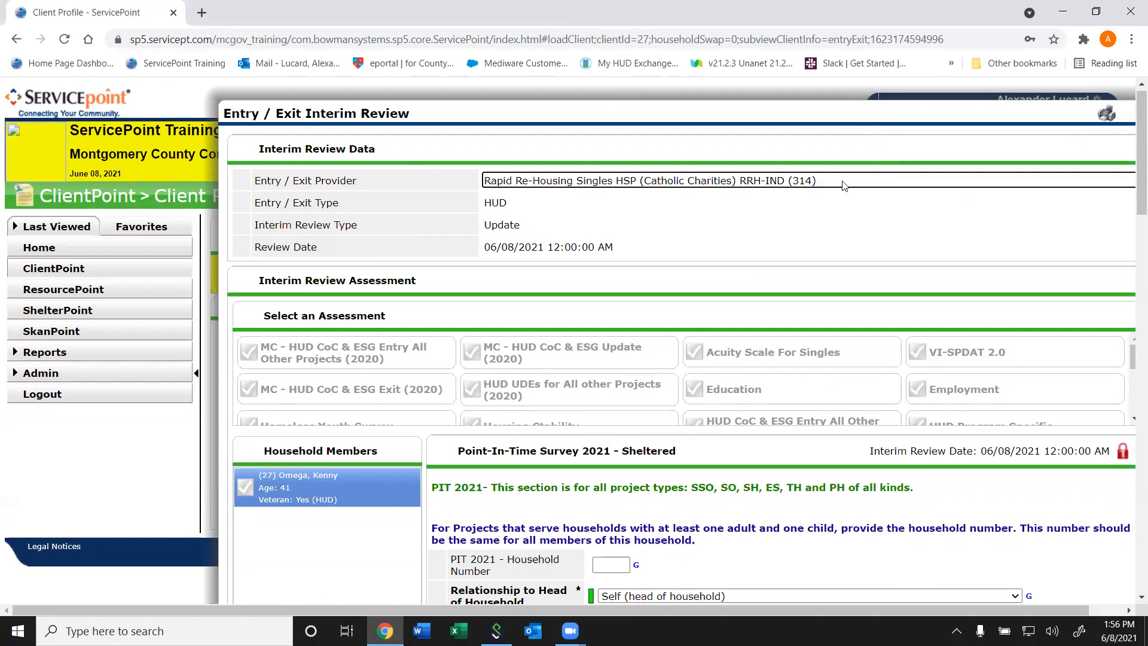
drag(950, 118, 677, 161)
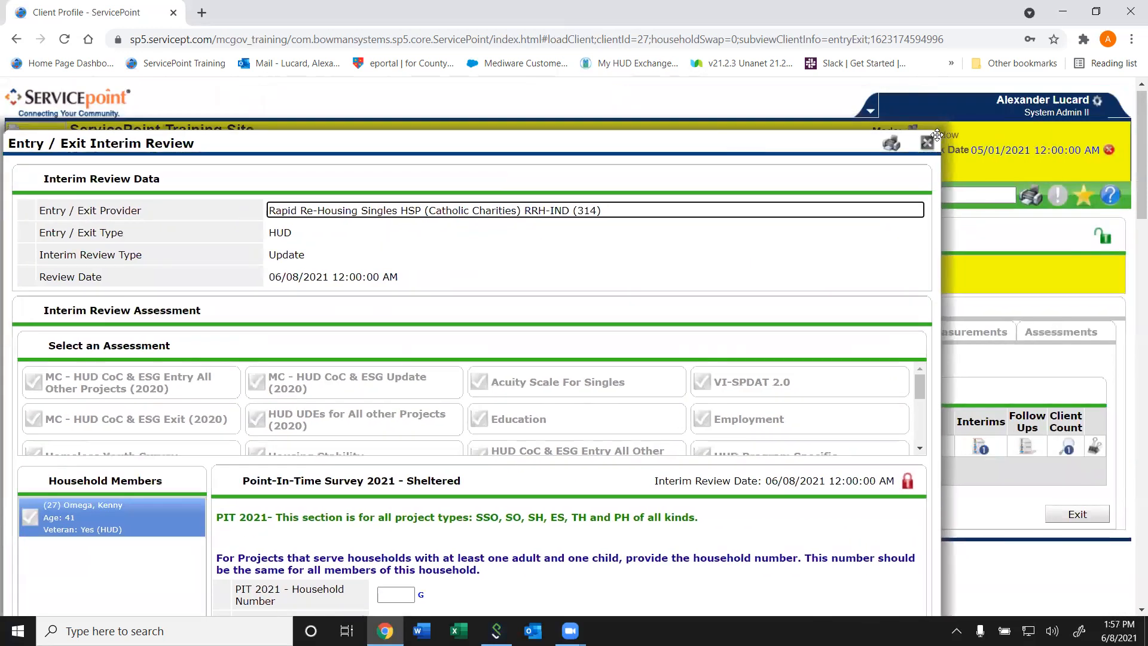
click(928, 143)
click(820, 244)
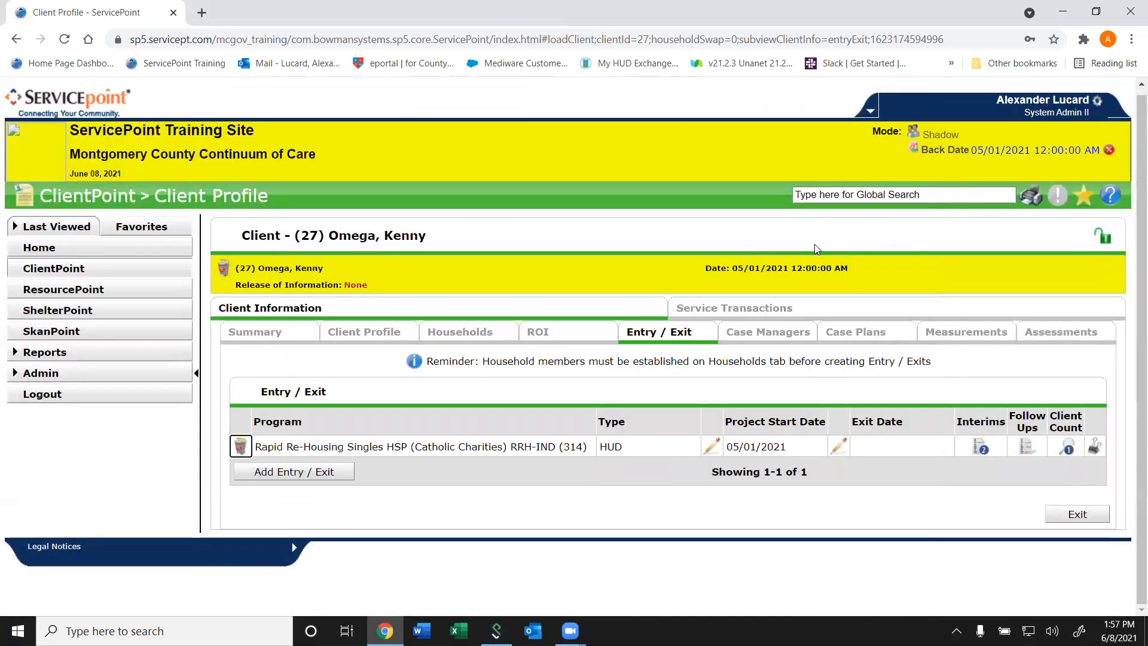
- Browse the assessment types in the client's Assessments section and choose HUD Program Specific
click(1041, 336)
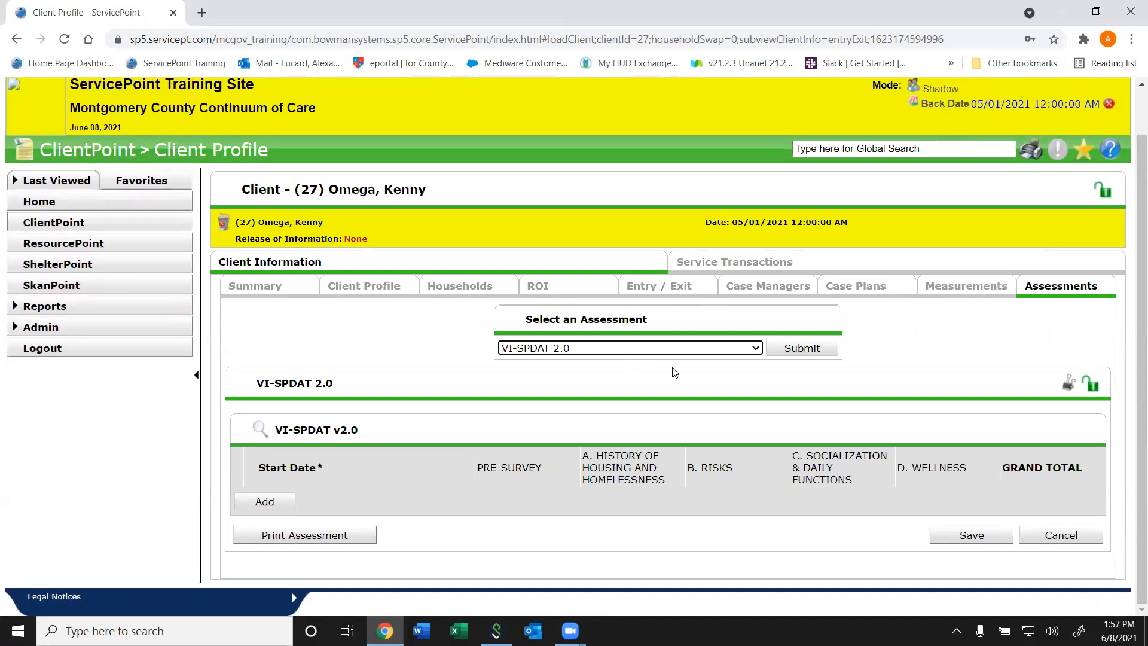
click(647, 348)
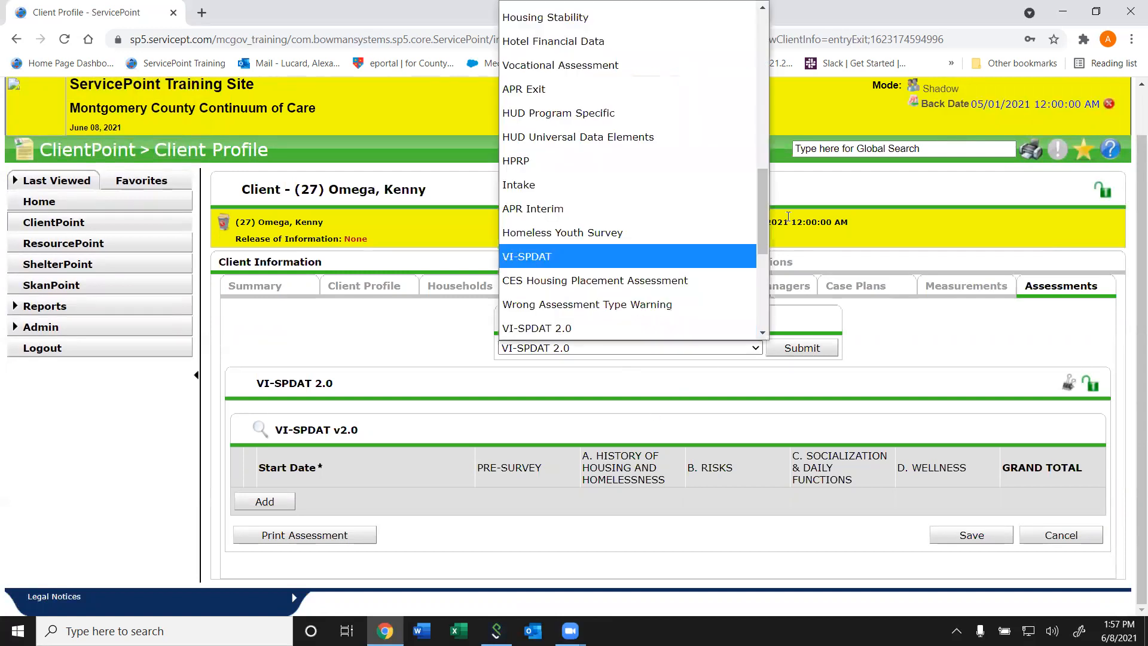
drag(765, 216, 774, 440)
click(848, 399)
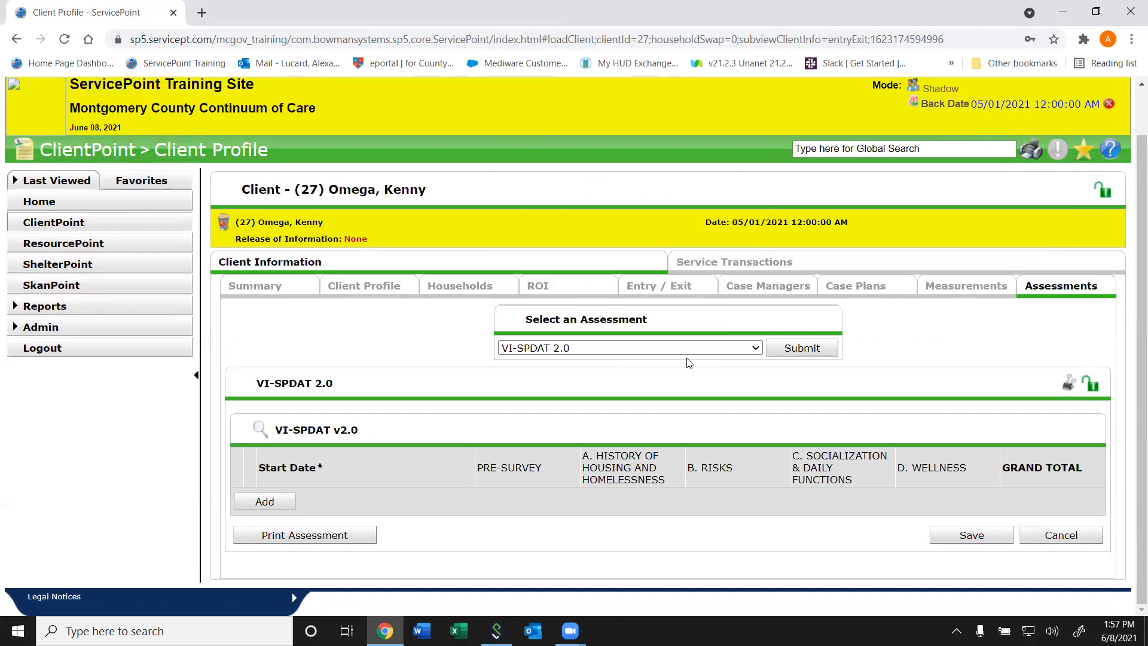
click(658, 350)
scroll(631, 72, down, 1)
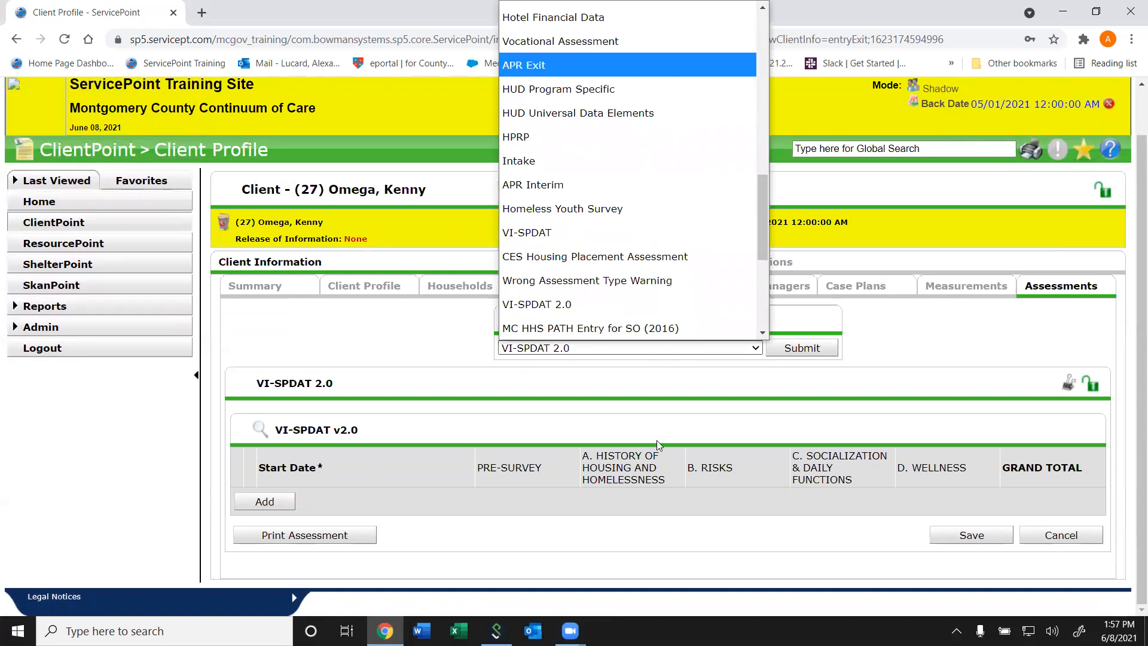
click(750, 90)
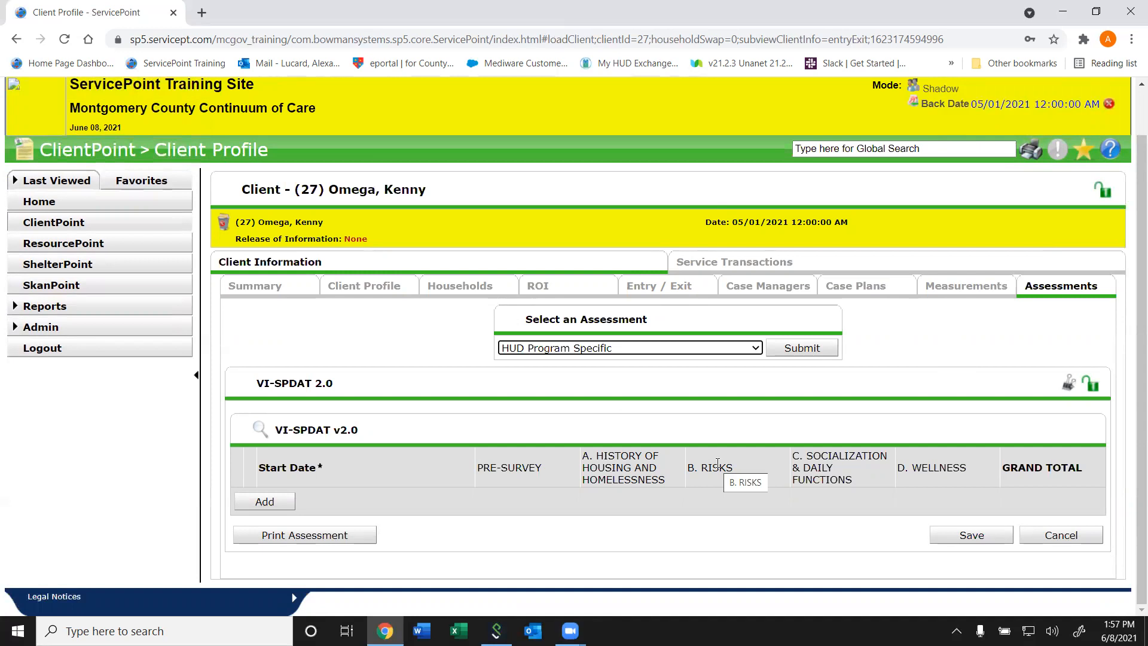
- Look through the other assessment types and choose History as the assessment
click(633, 349)
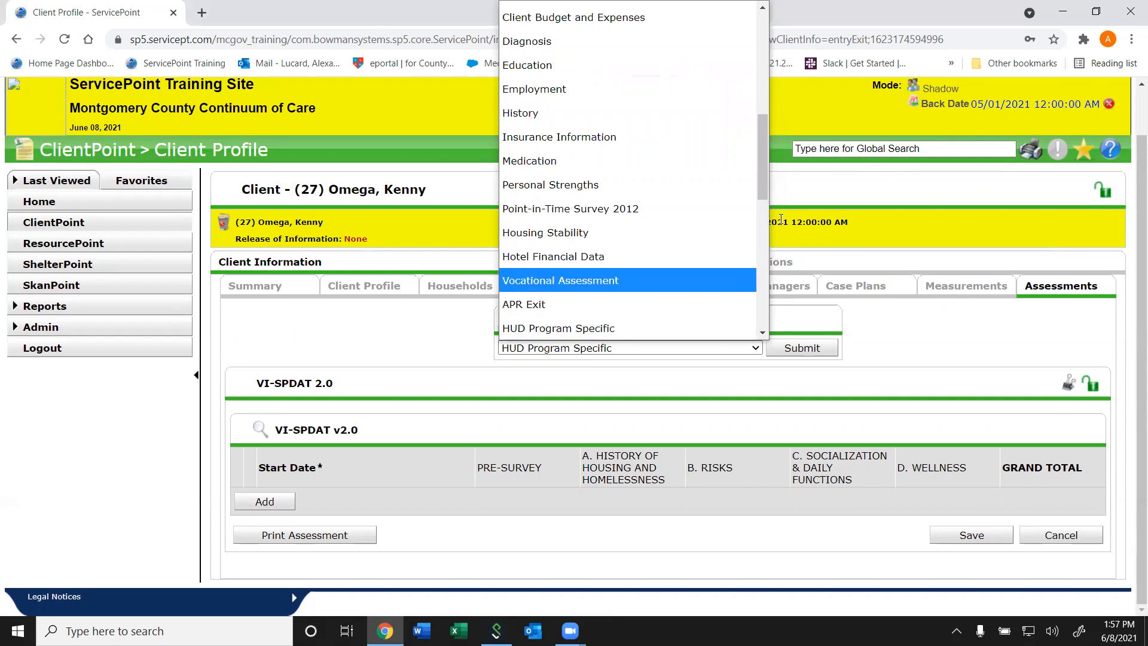
drag(763, 172, 744, 56)
click(875, 235)
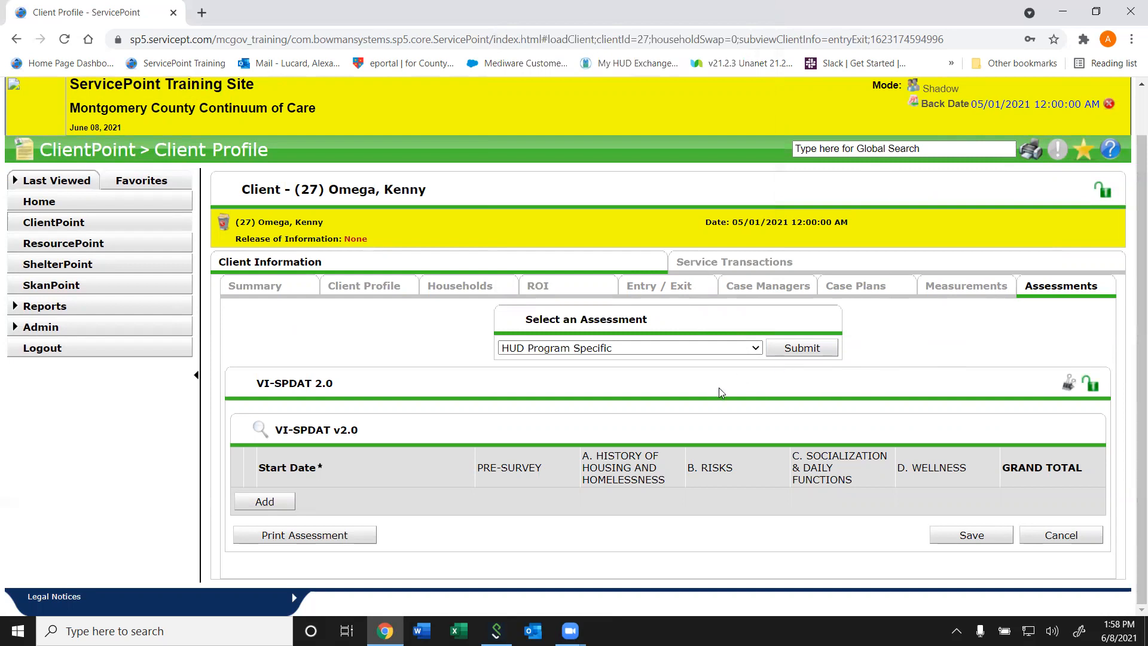
click(718, 356)
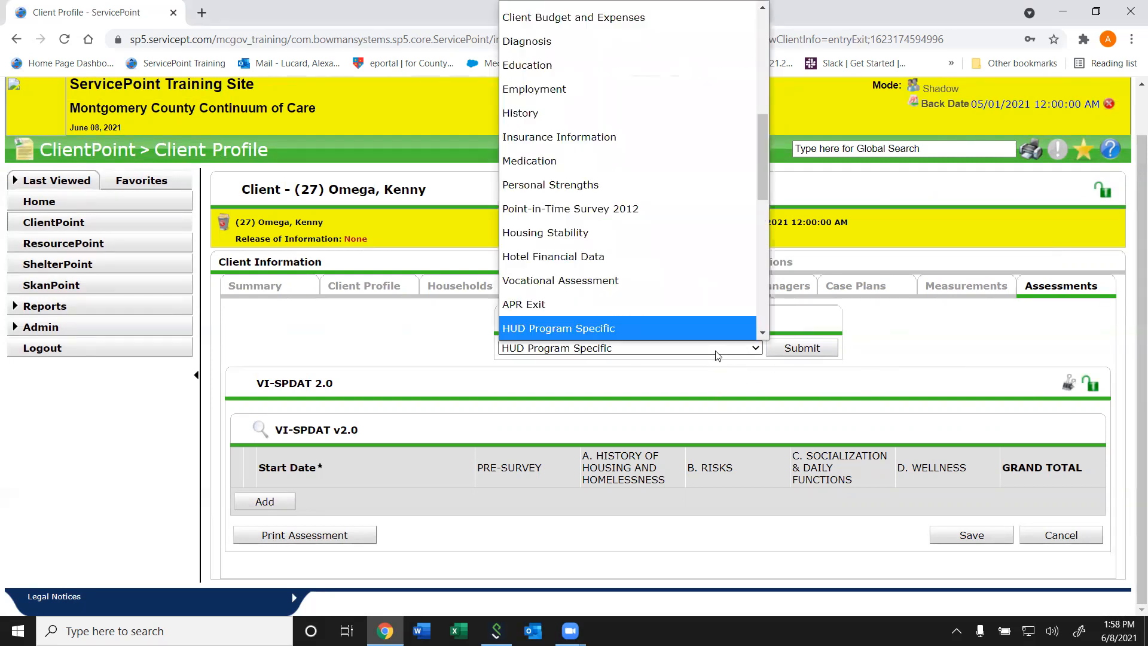
click(862, 403)
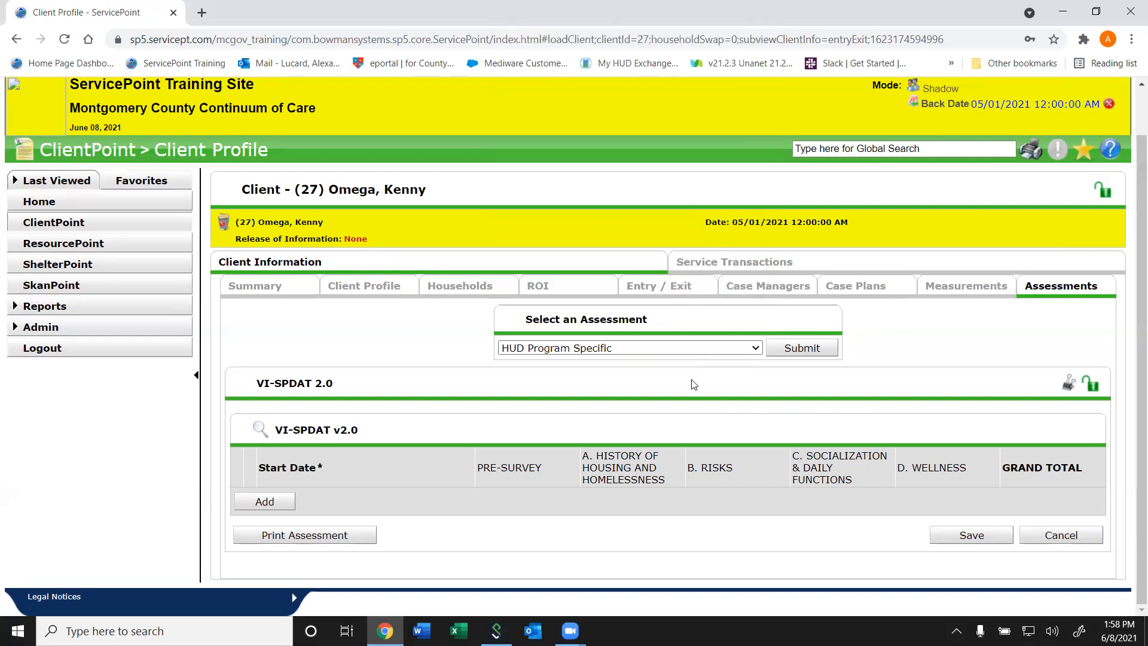
click(718, 358)
click(606, 119)
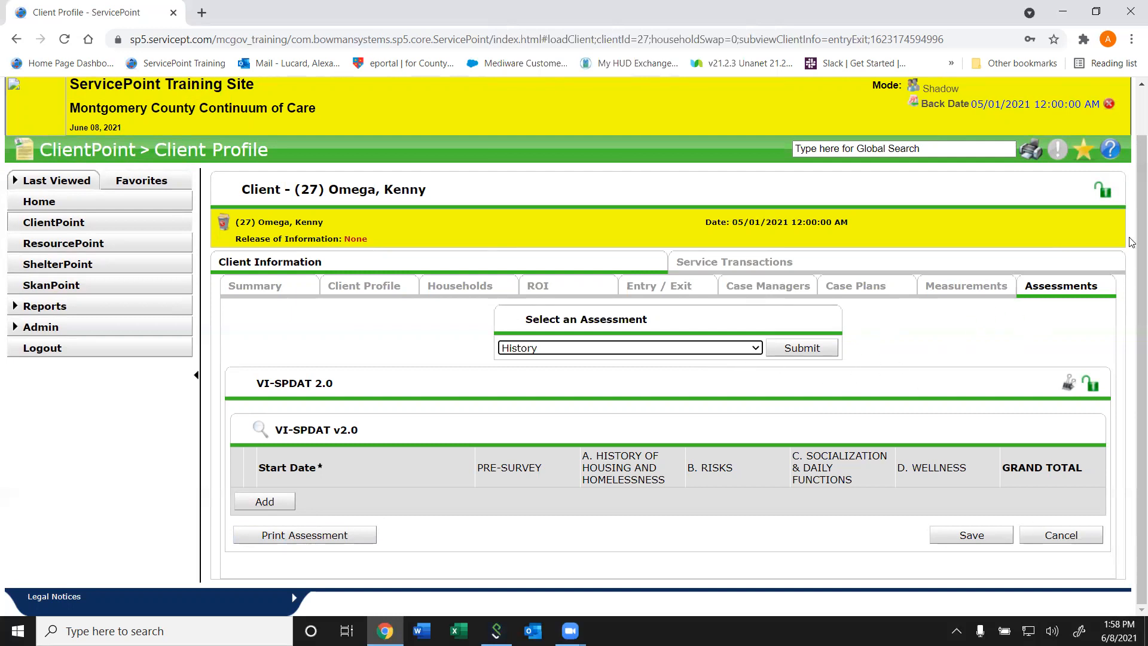
scroll(1022, 381, up, 1)
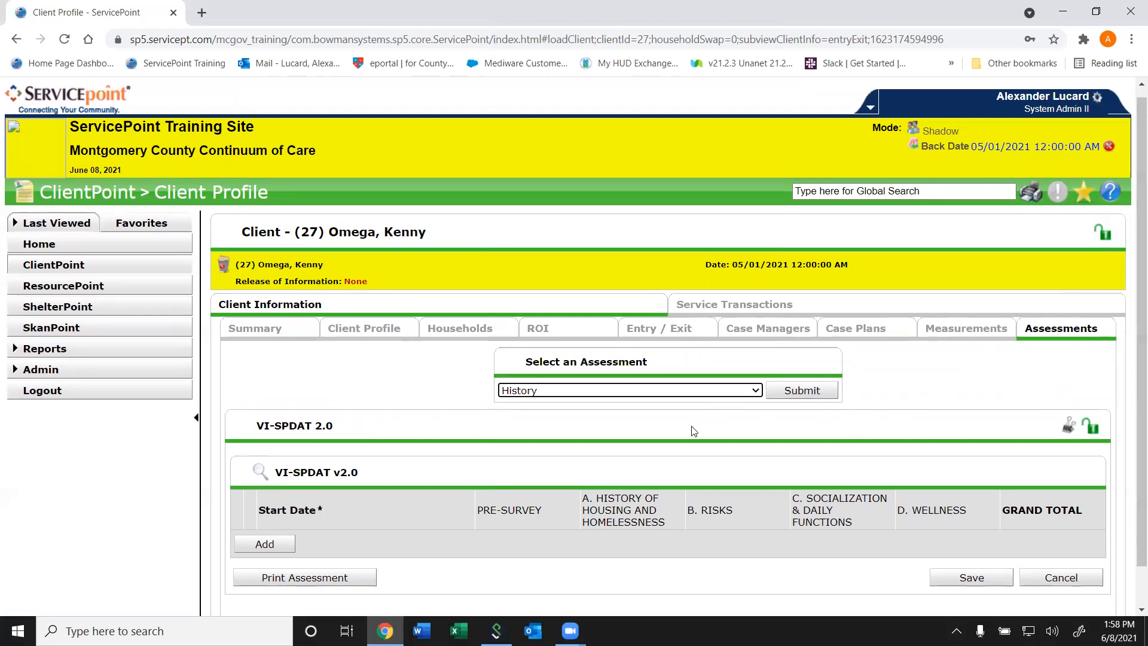
- Return to the client's Entry / Exit records and turn off Back Date Mode
click(665, 330)
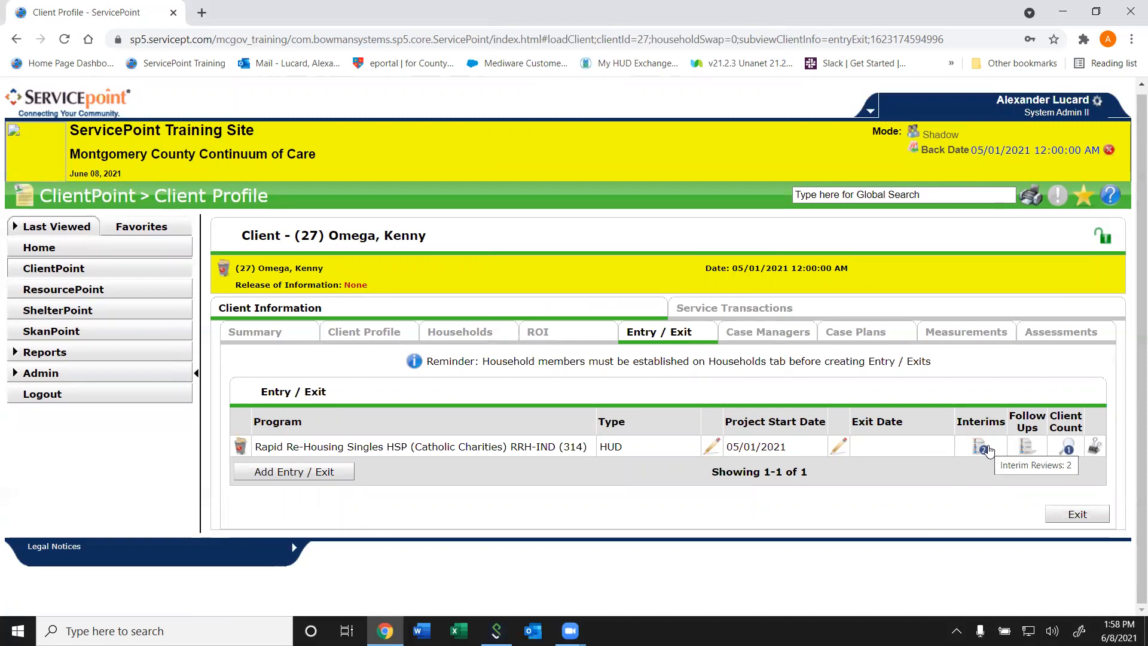
click(1109, 152)
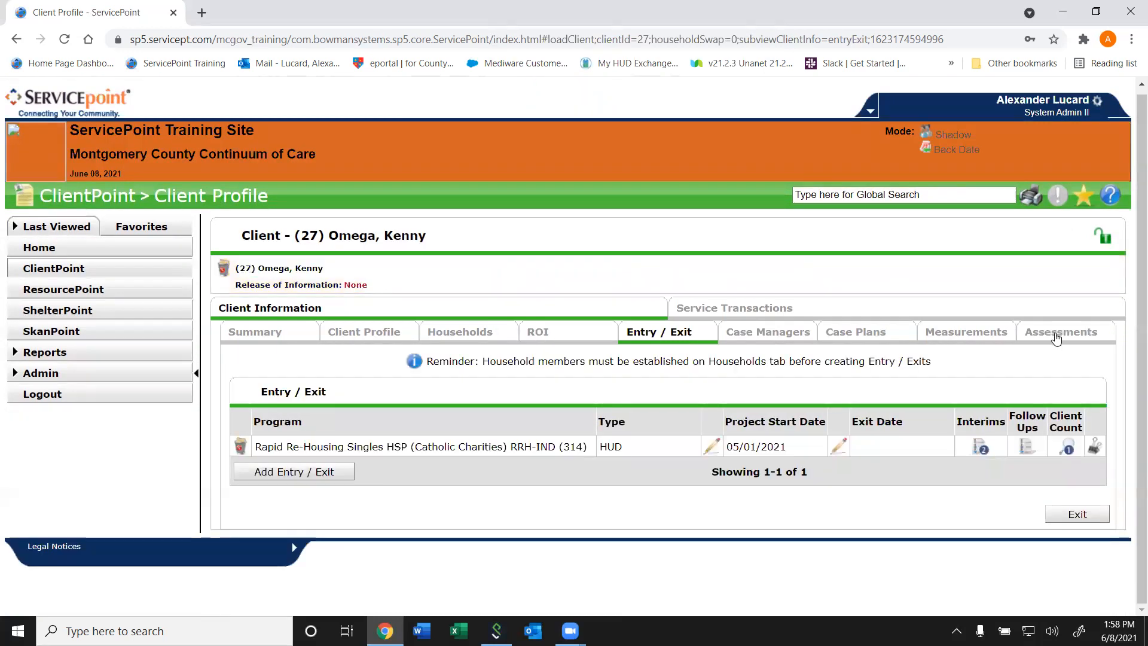
- Look through the assessment types offered in the client's Assessments section, leaving the list without choosing another one
click(1058, 333)
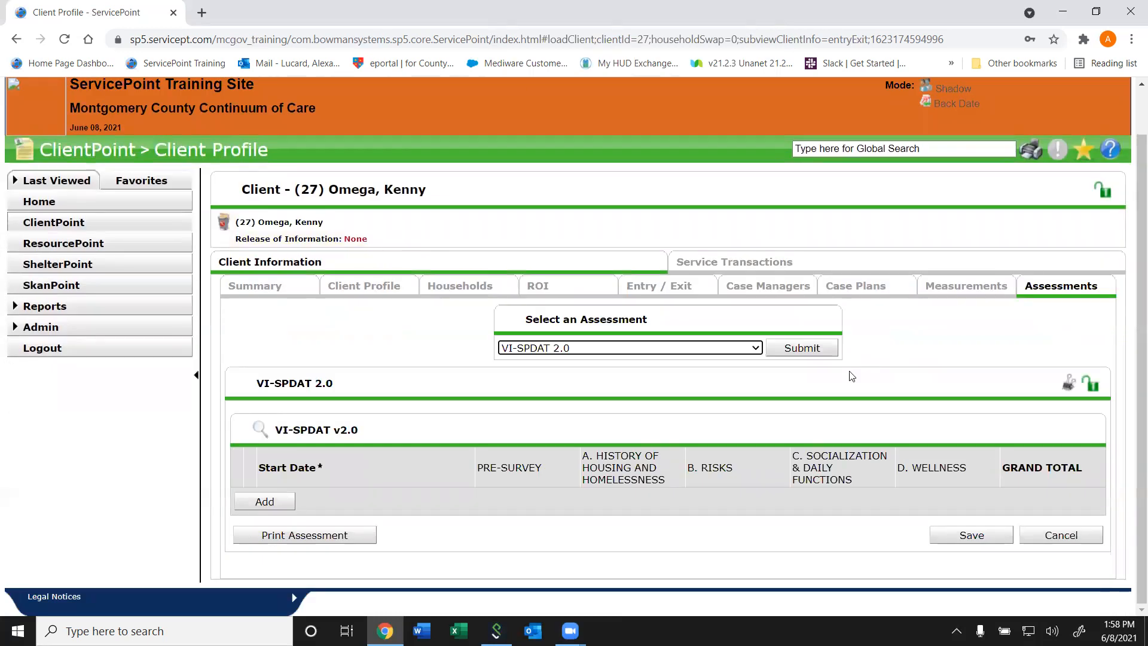
click(722, 350)
scroll(764, 239, down, 1)
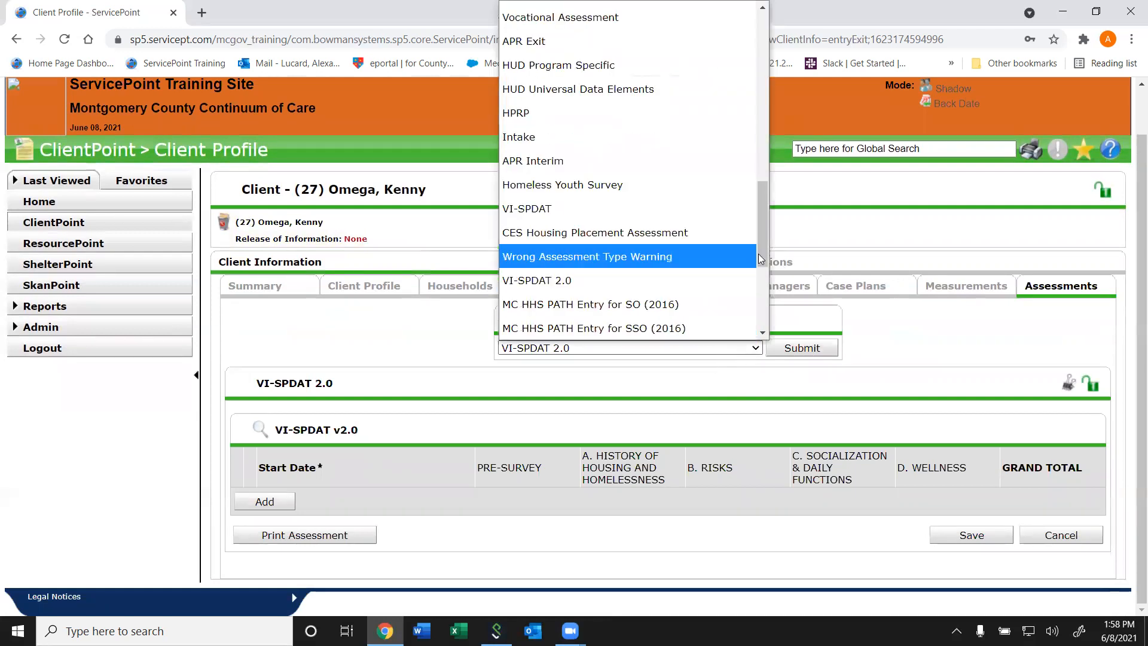
scroll(755, 188, up, 3)
scroll(755, 188, up, 5)
scroll(740, 167, down, 4)
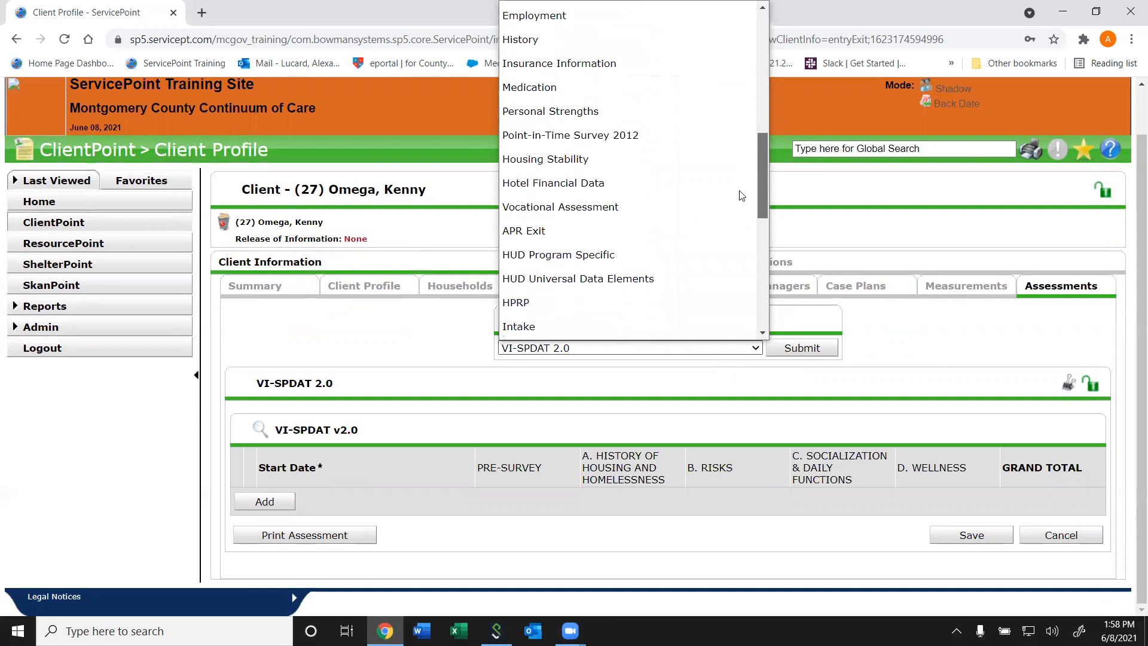
scroll(742, 196, down, 7)
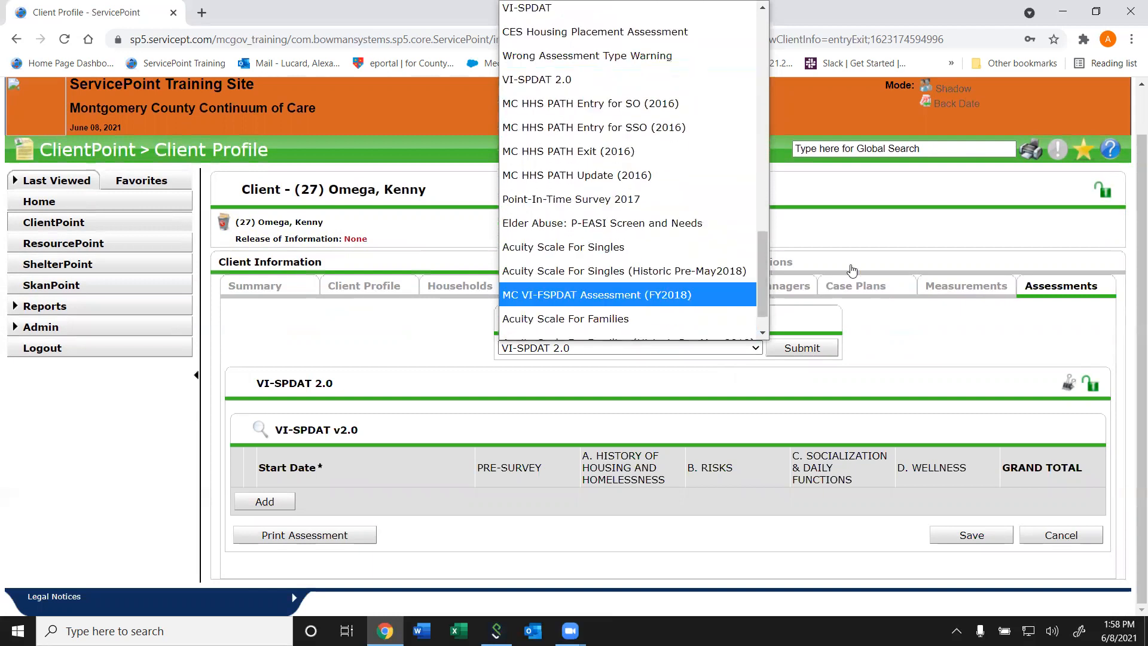
click(1132, 318)
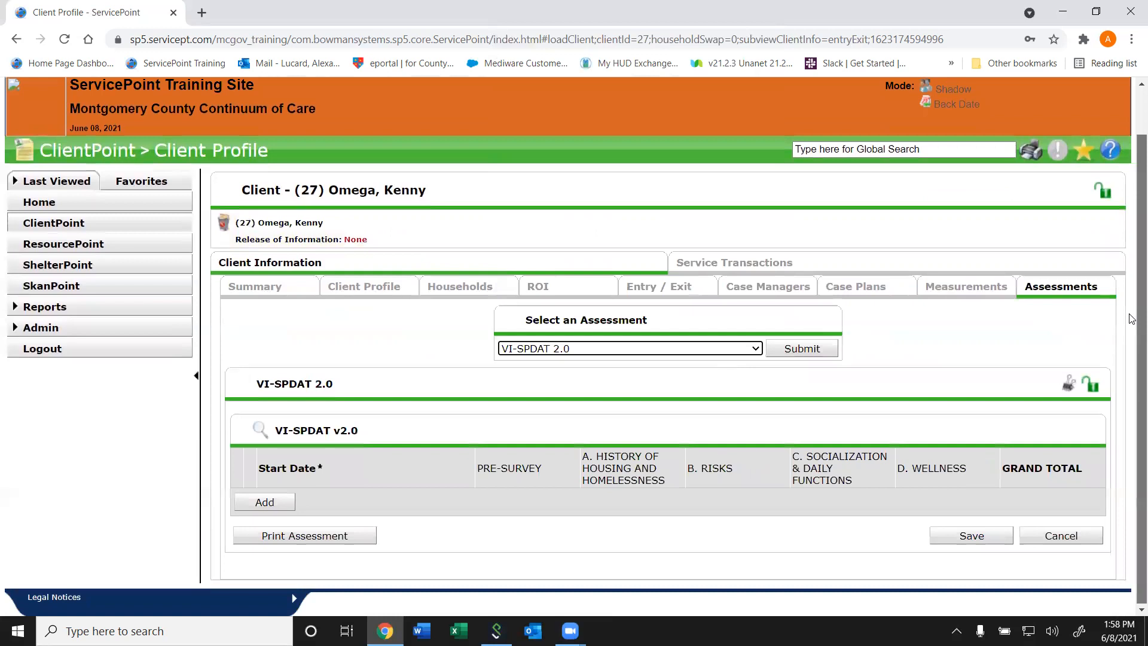
scroll(1132, 318, up, 1)
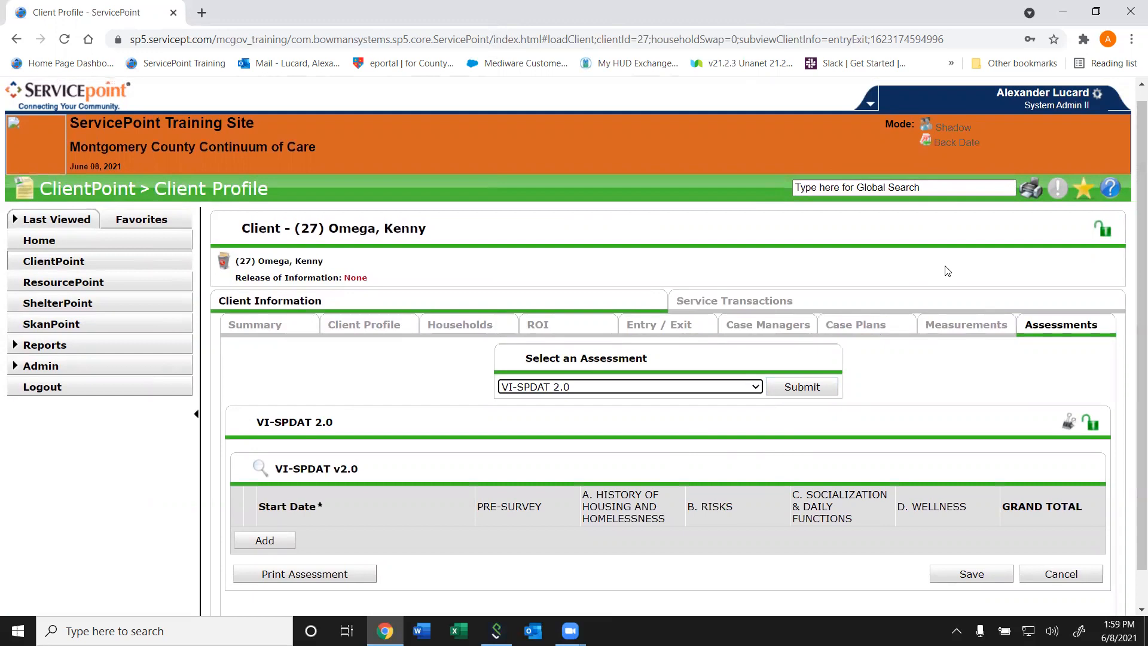
- Check the client's Measurements and Summary sections, and look over the full Client Profile from the client record to the incidents
click(954, 329)
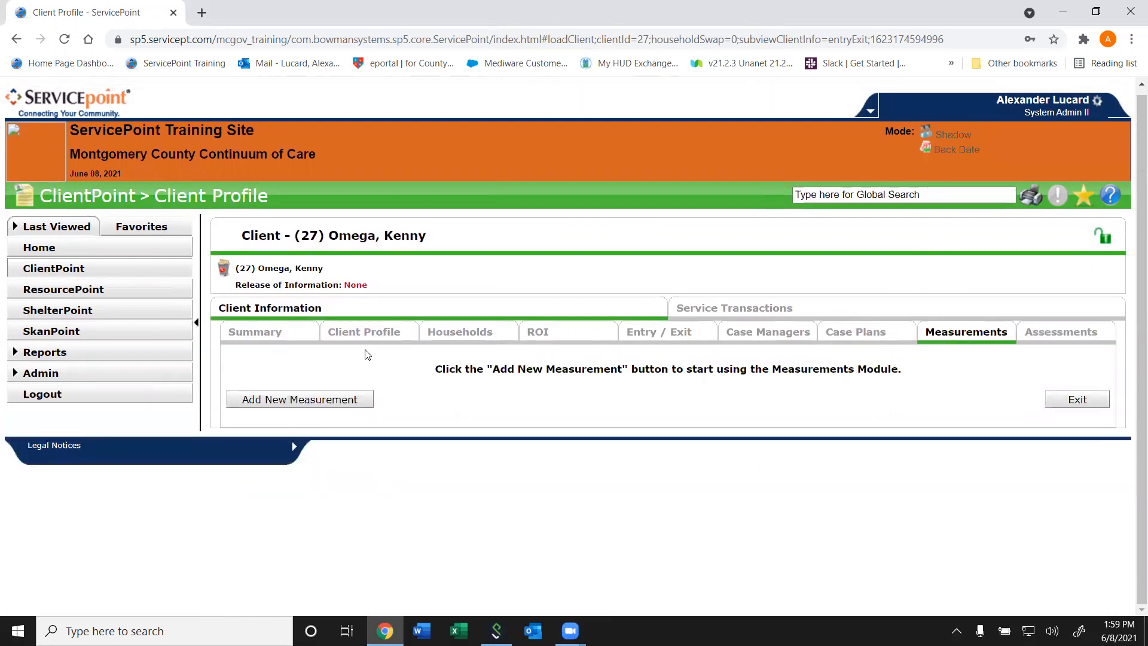
click(281, 339)
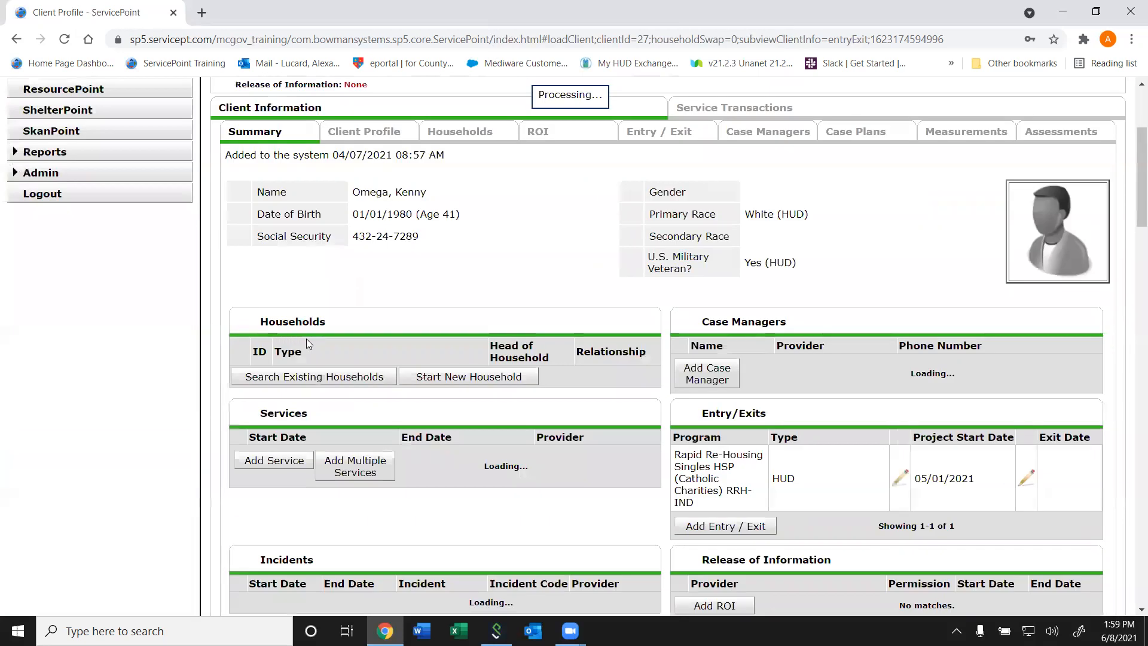
click(352, 134)
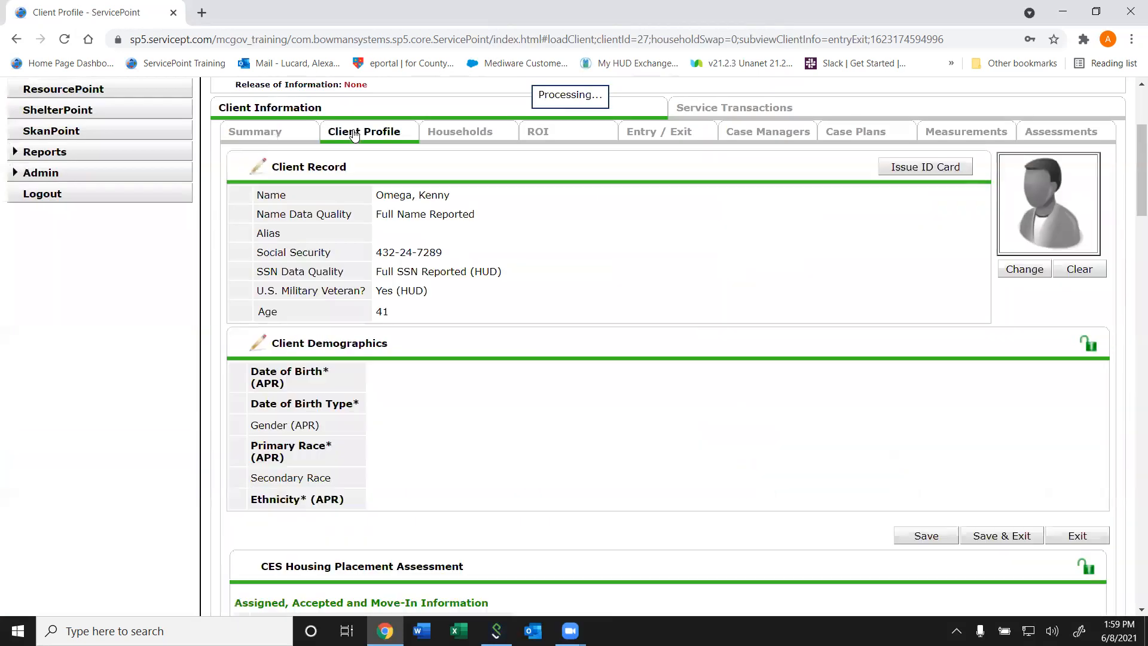
scroll(1011, 266, down, 20)
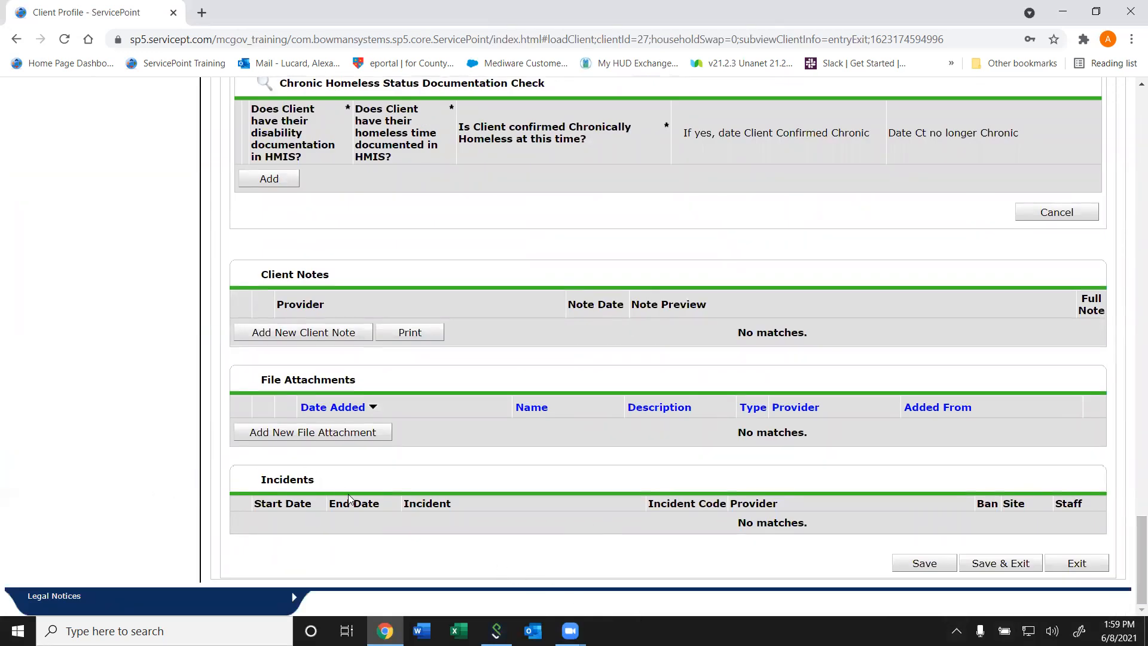
drag(1134, 525, 1132, 101)
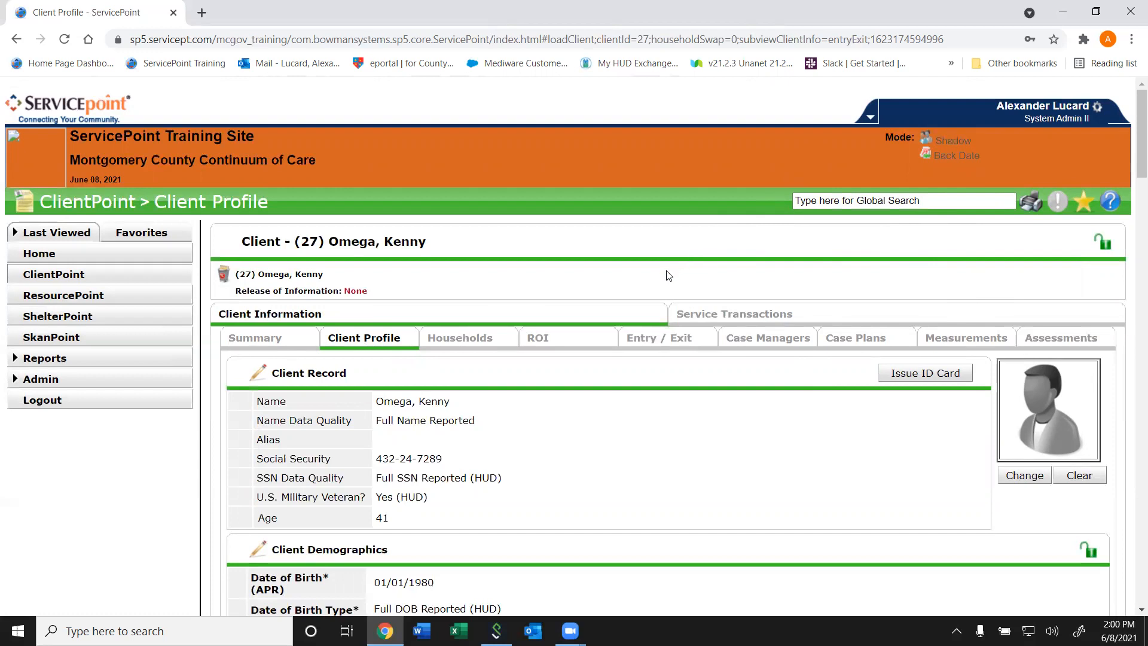
click(610, 55)
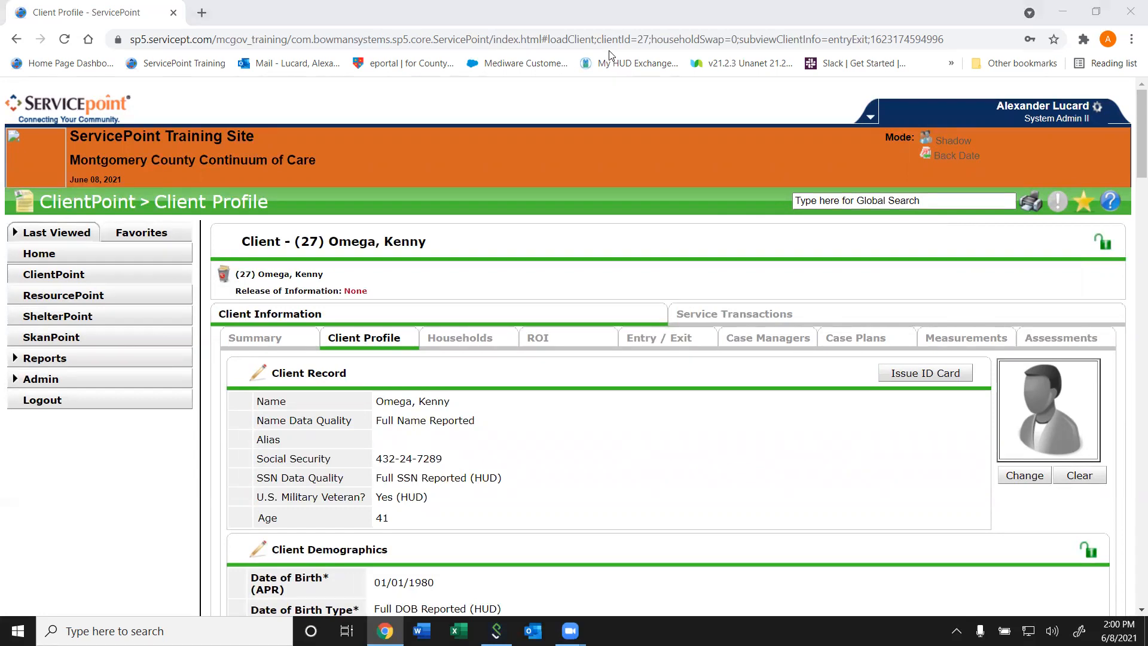